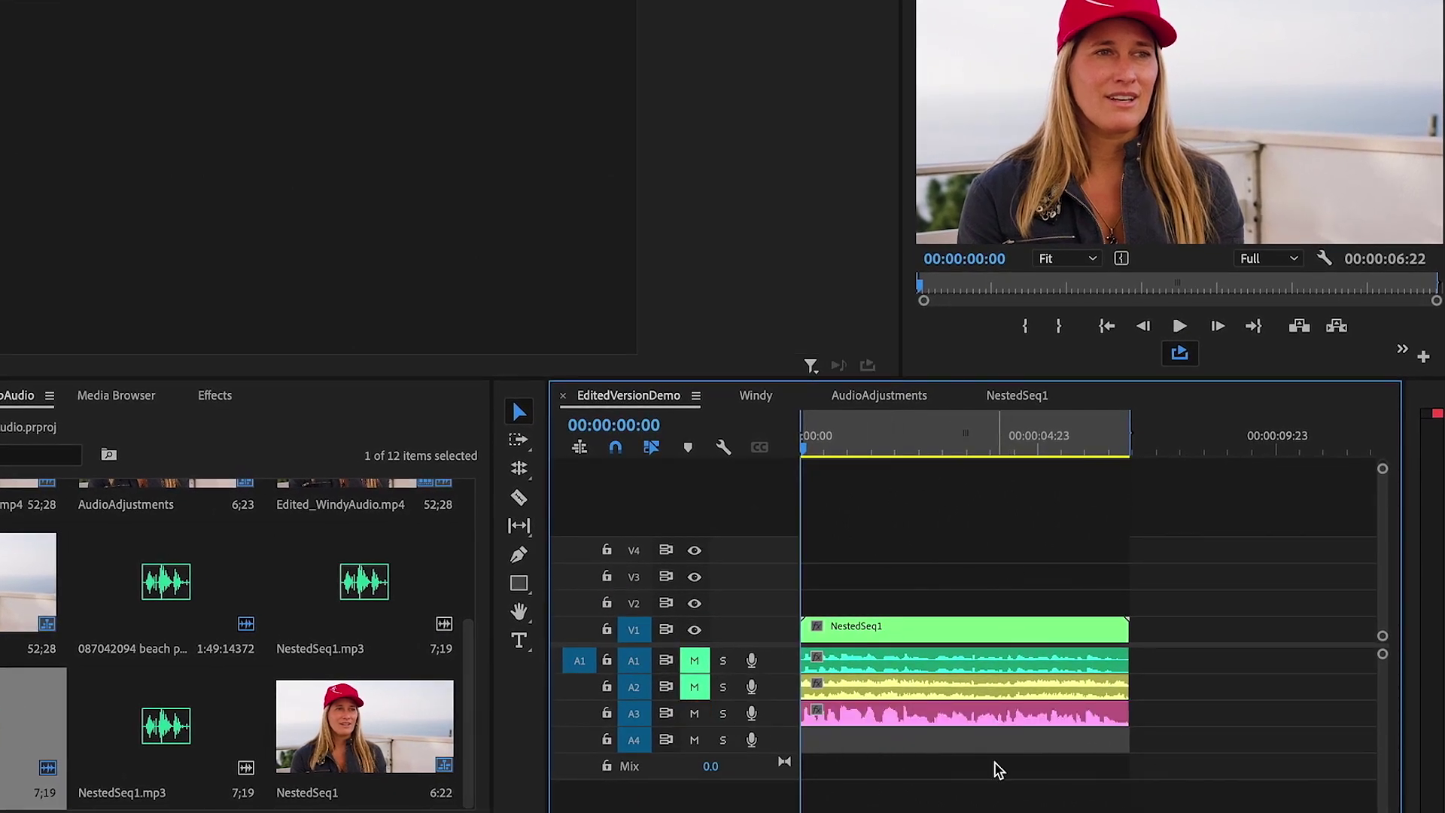
Play EditedVersionDemo with A1–A3 muted in turn to compare, then play the AudioAdjustments sequence.
key("space")
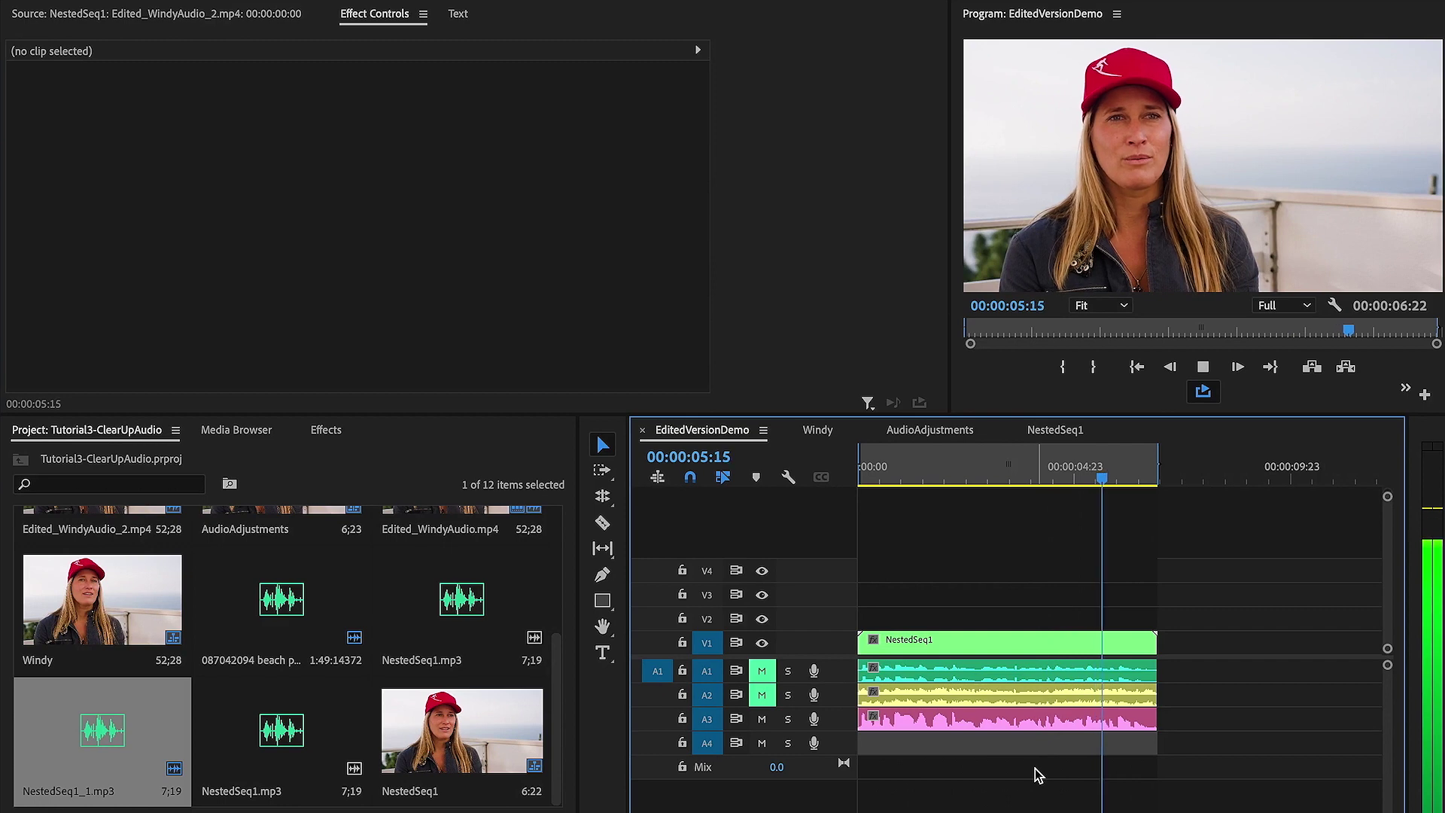
left_click(1034, 477)
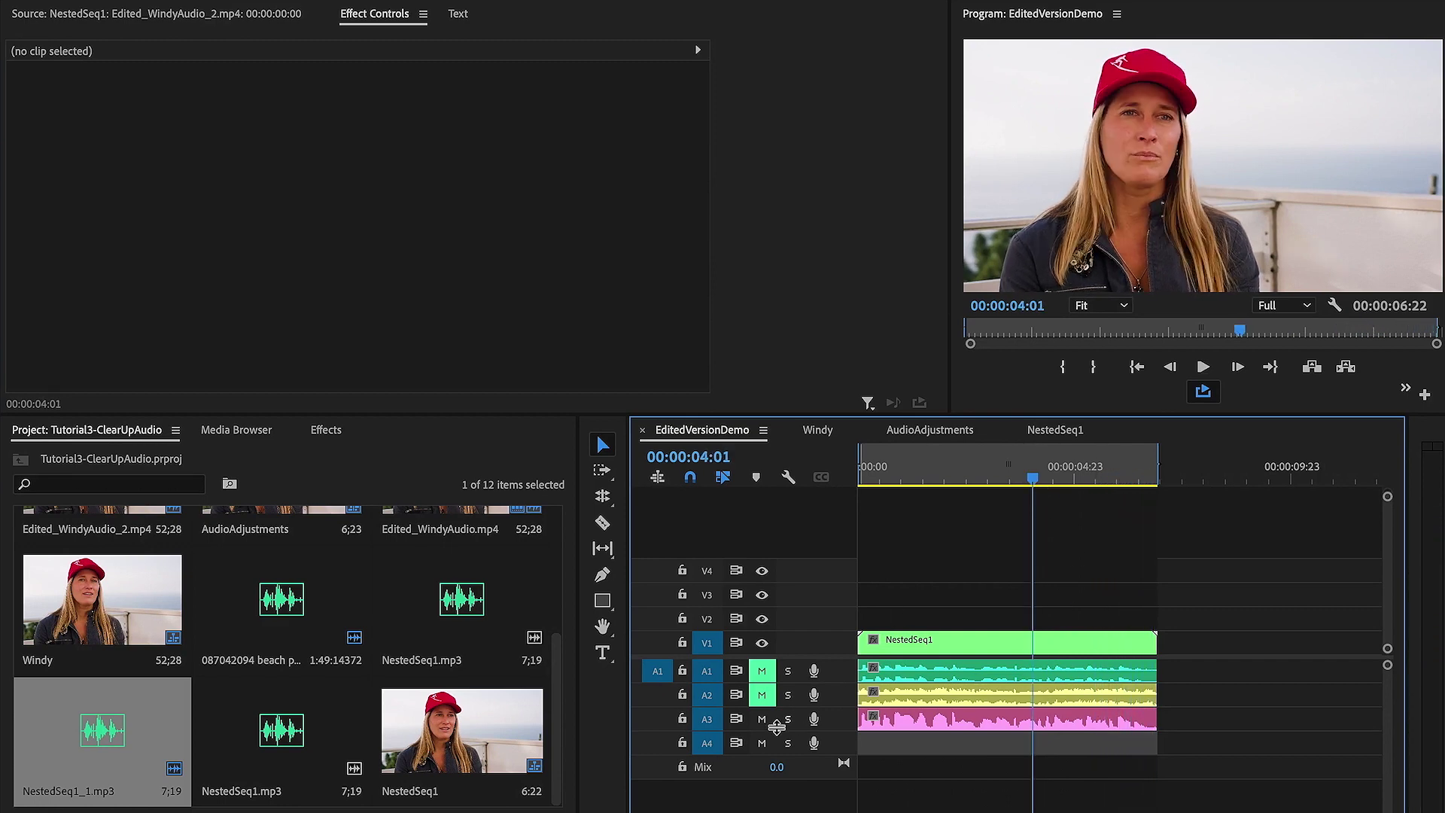
left_click_drag(982, 468, 843, 455)
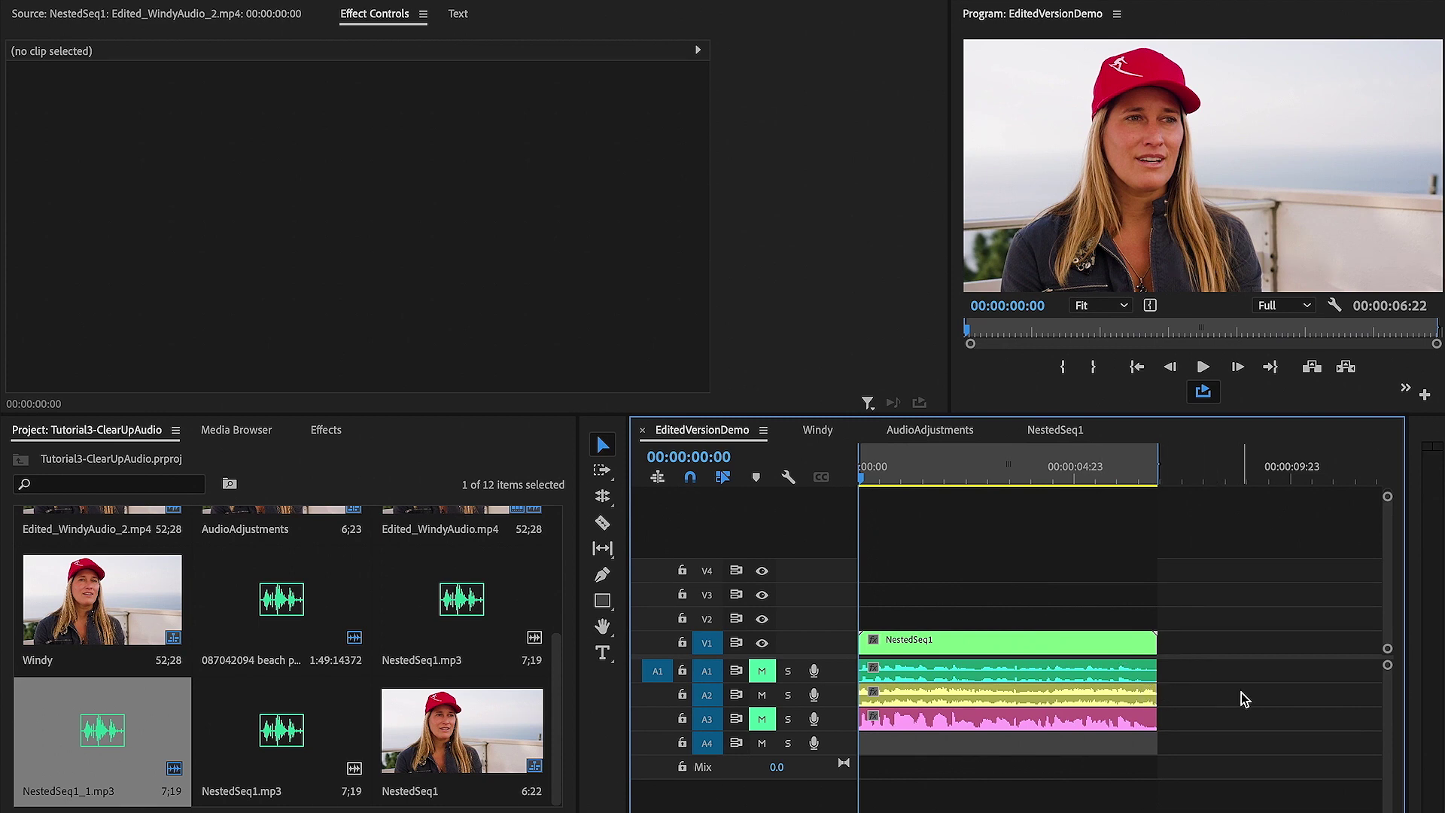
key("space")
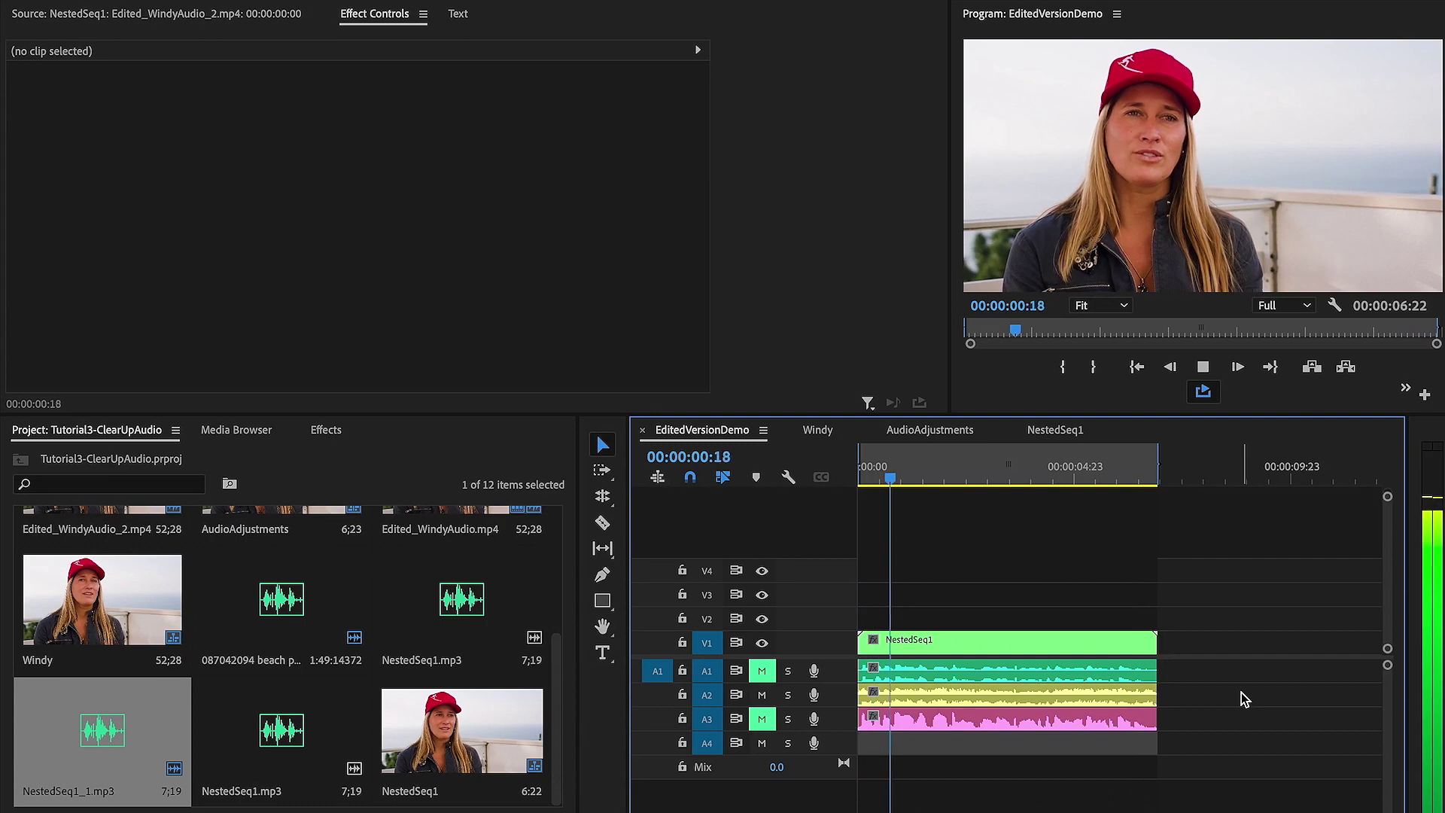
left_click(935, 475)
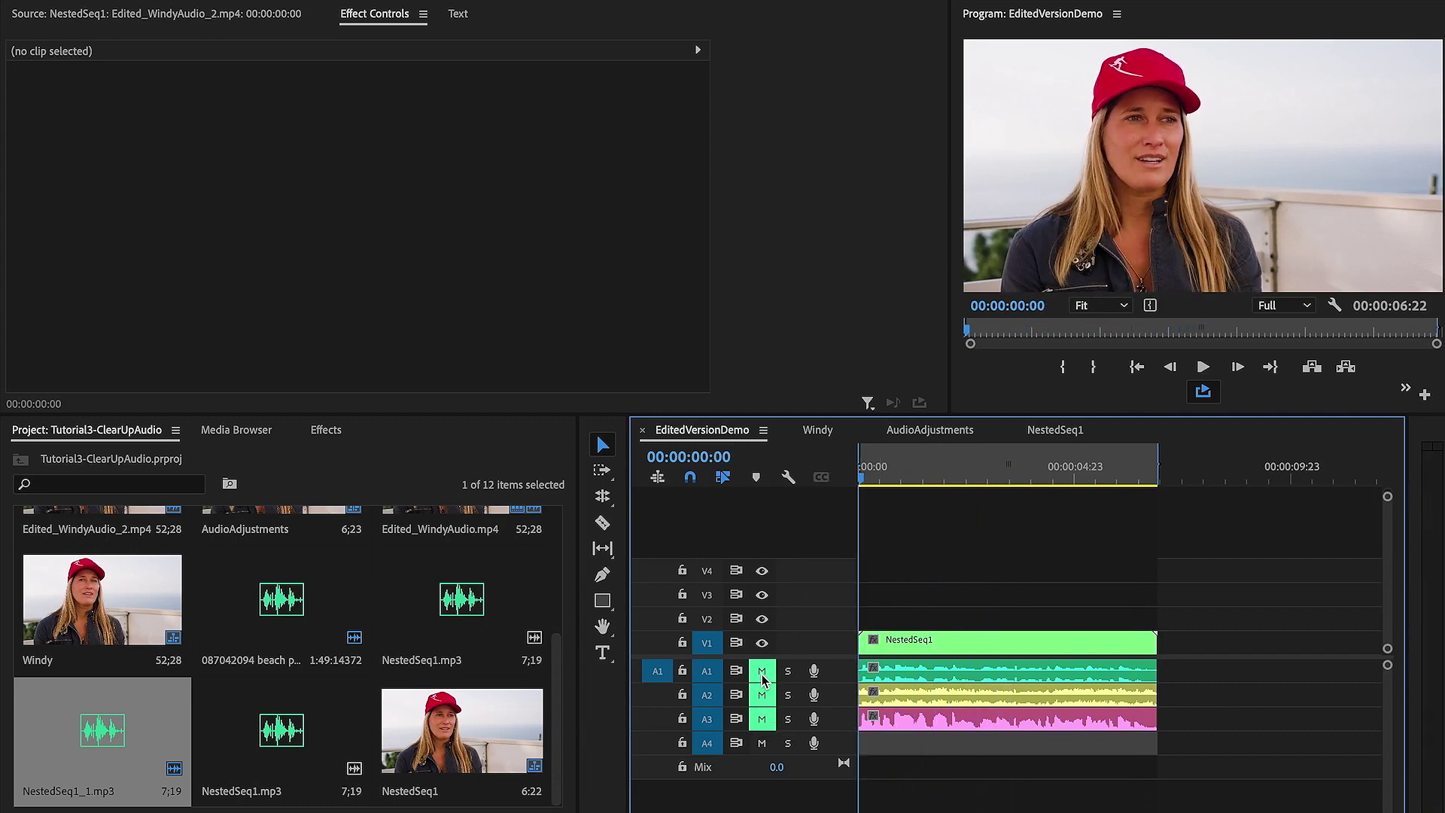
key("space")
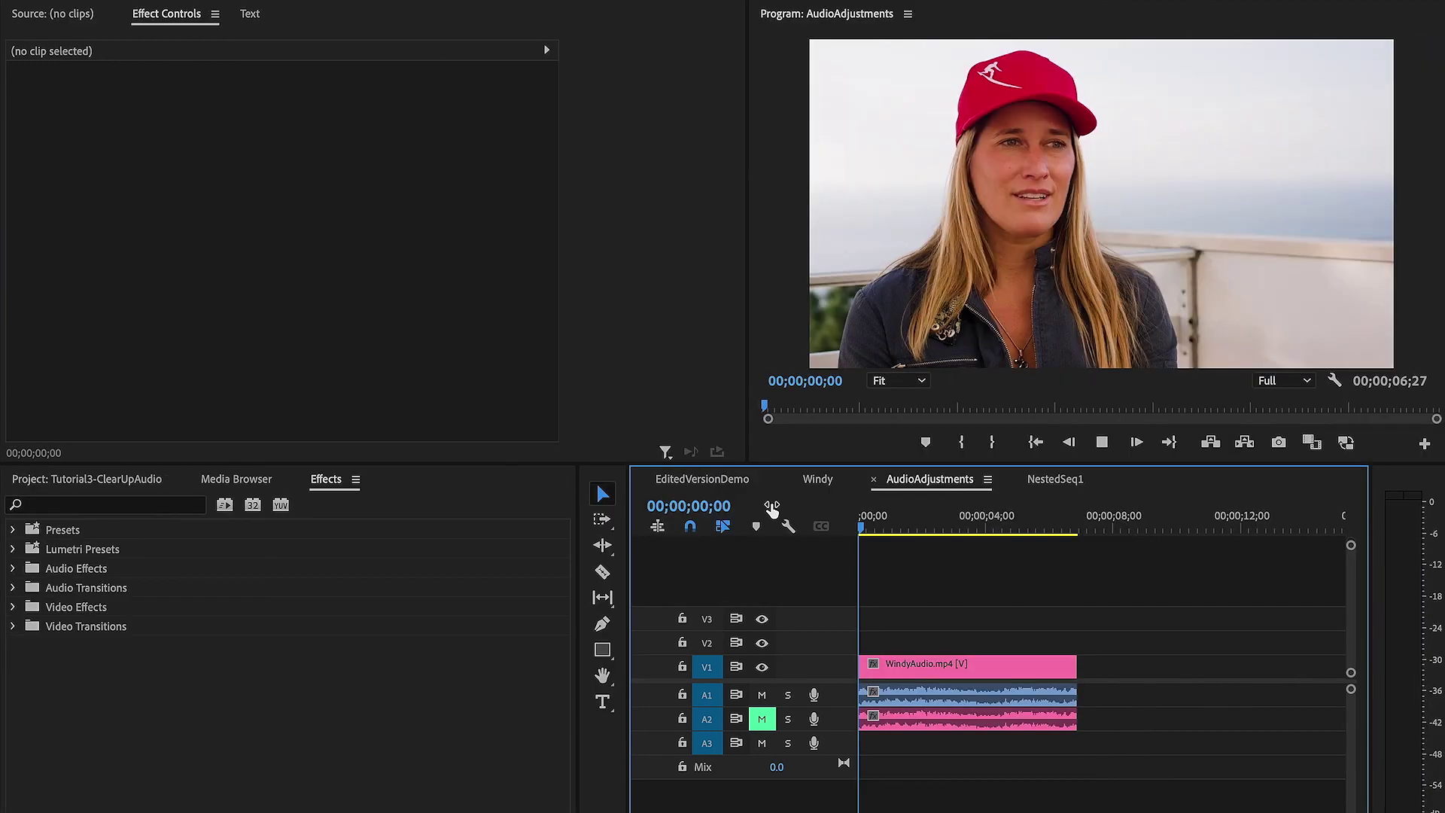
key("space")
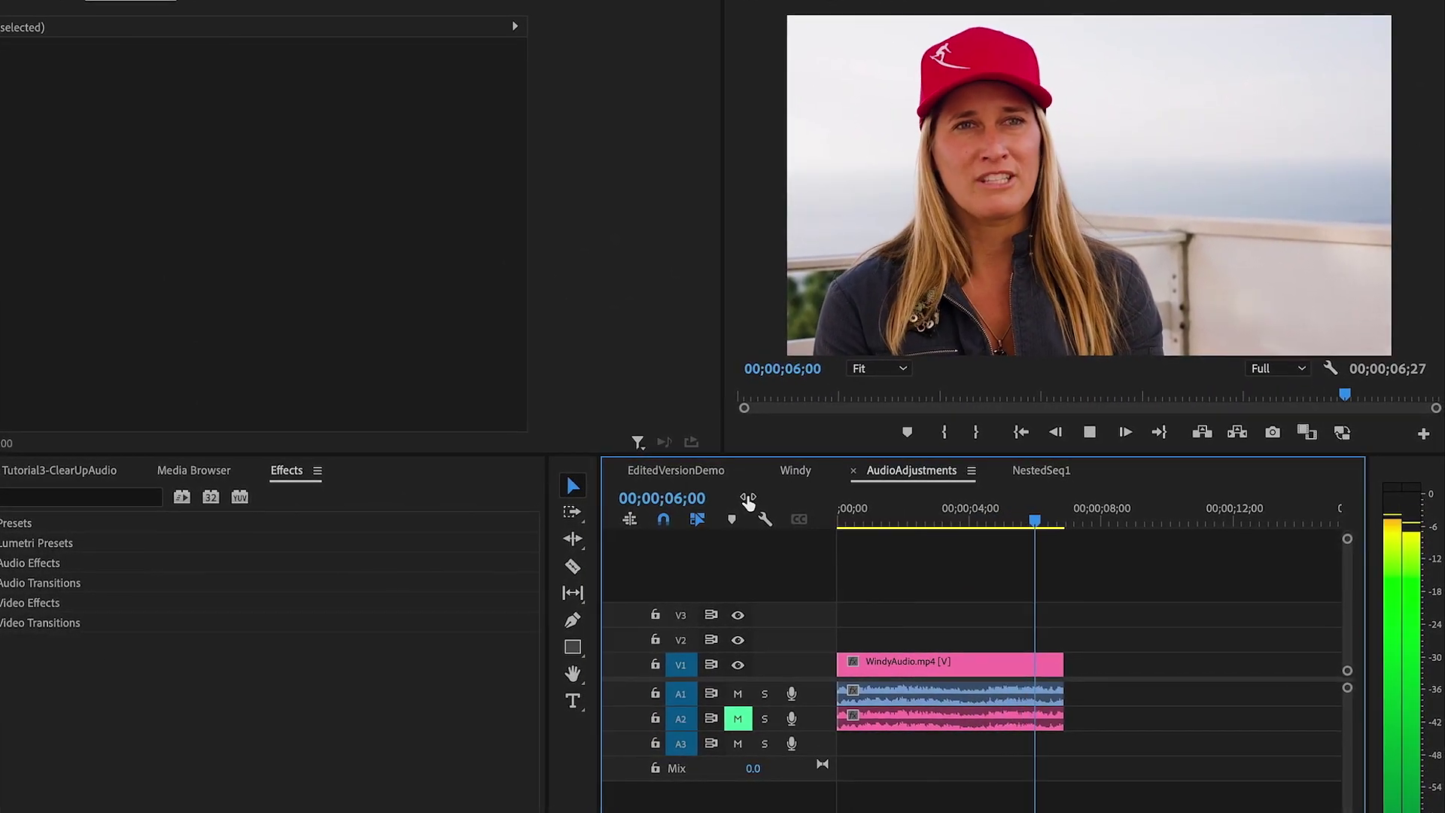
Mark an in point at 04;17 on the AudioAdjustments sequence.
key("space")
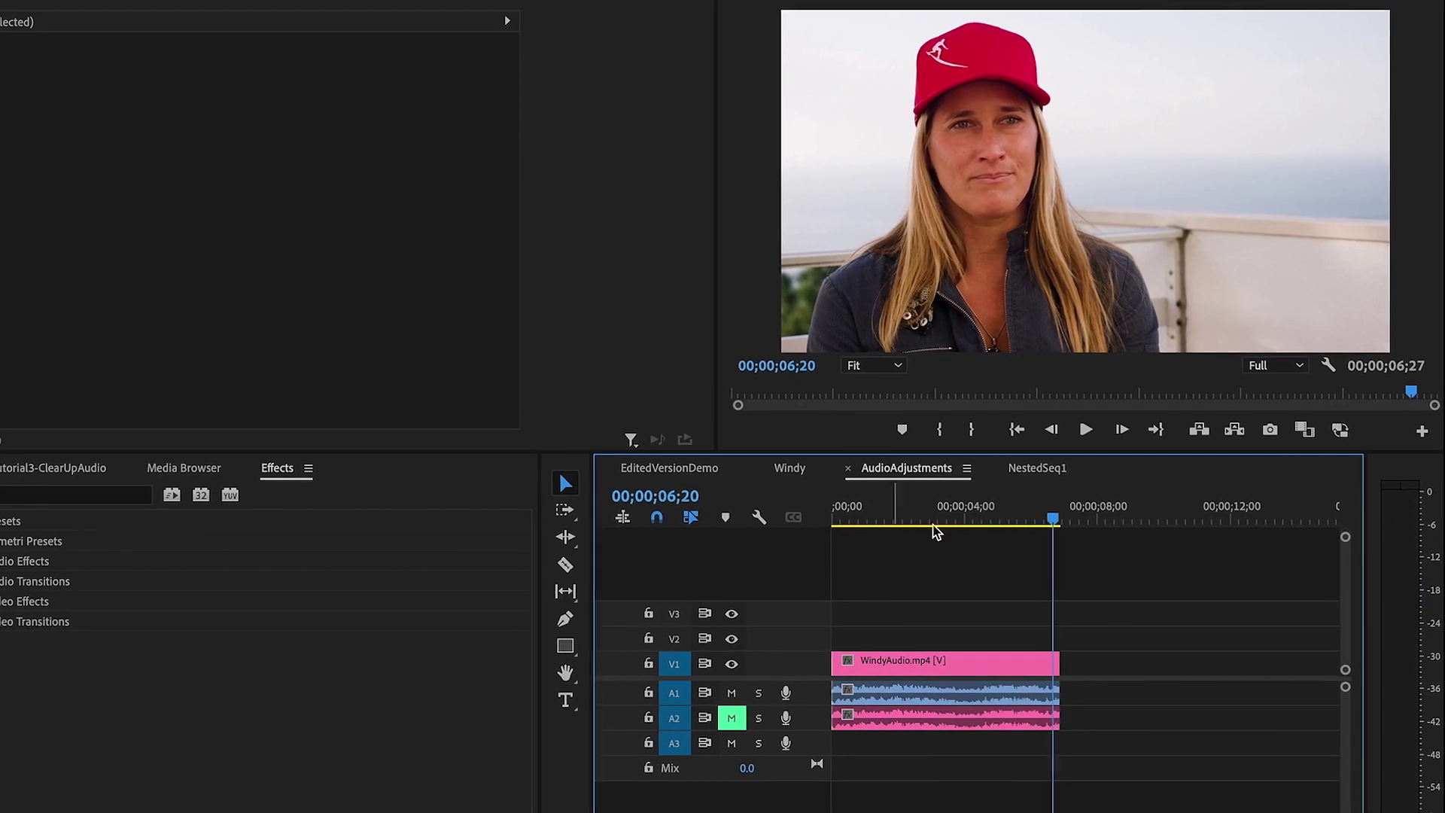
left_click(982, 518)
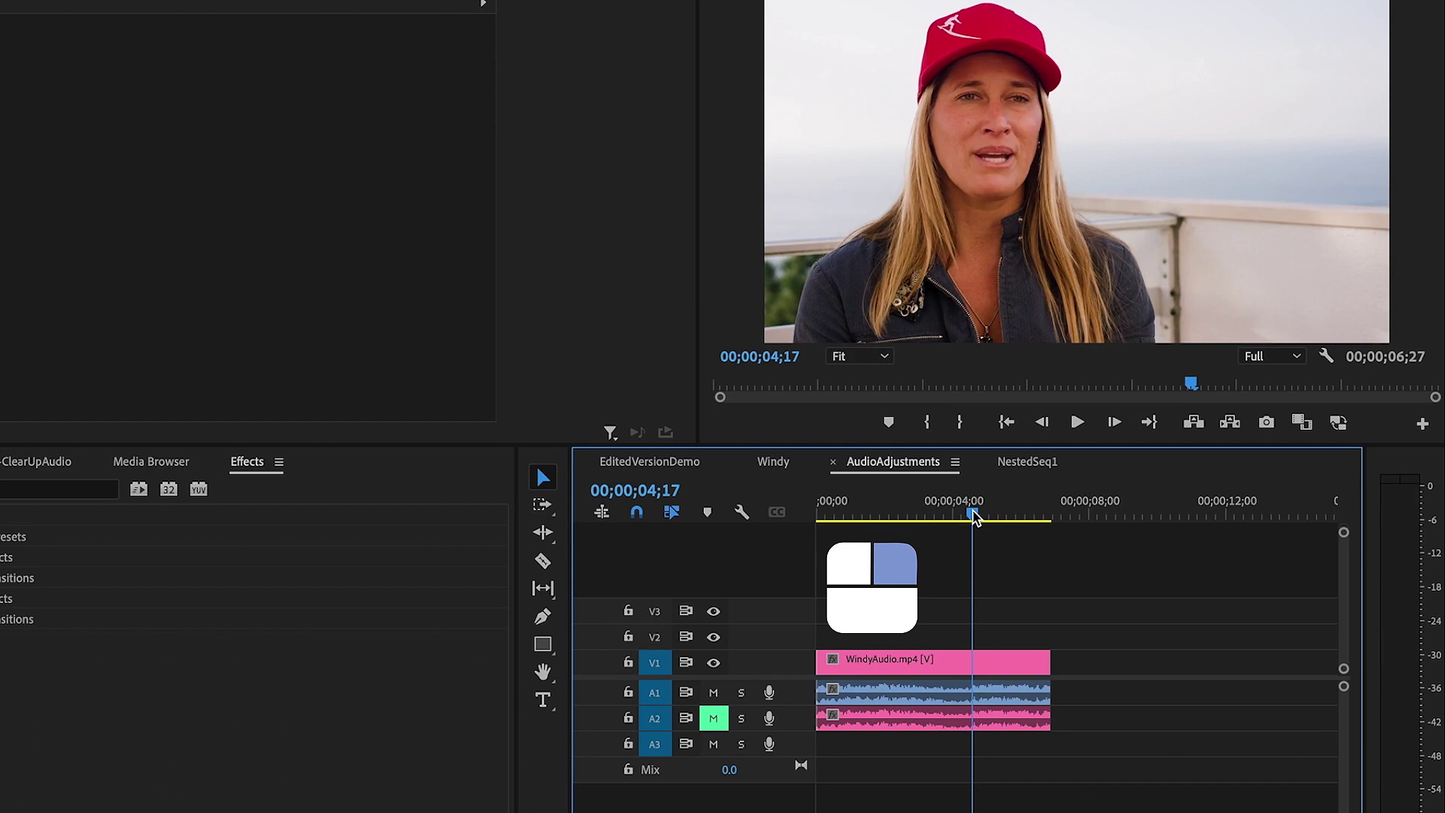
right_click(973, 511)
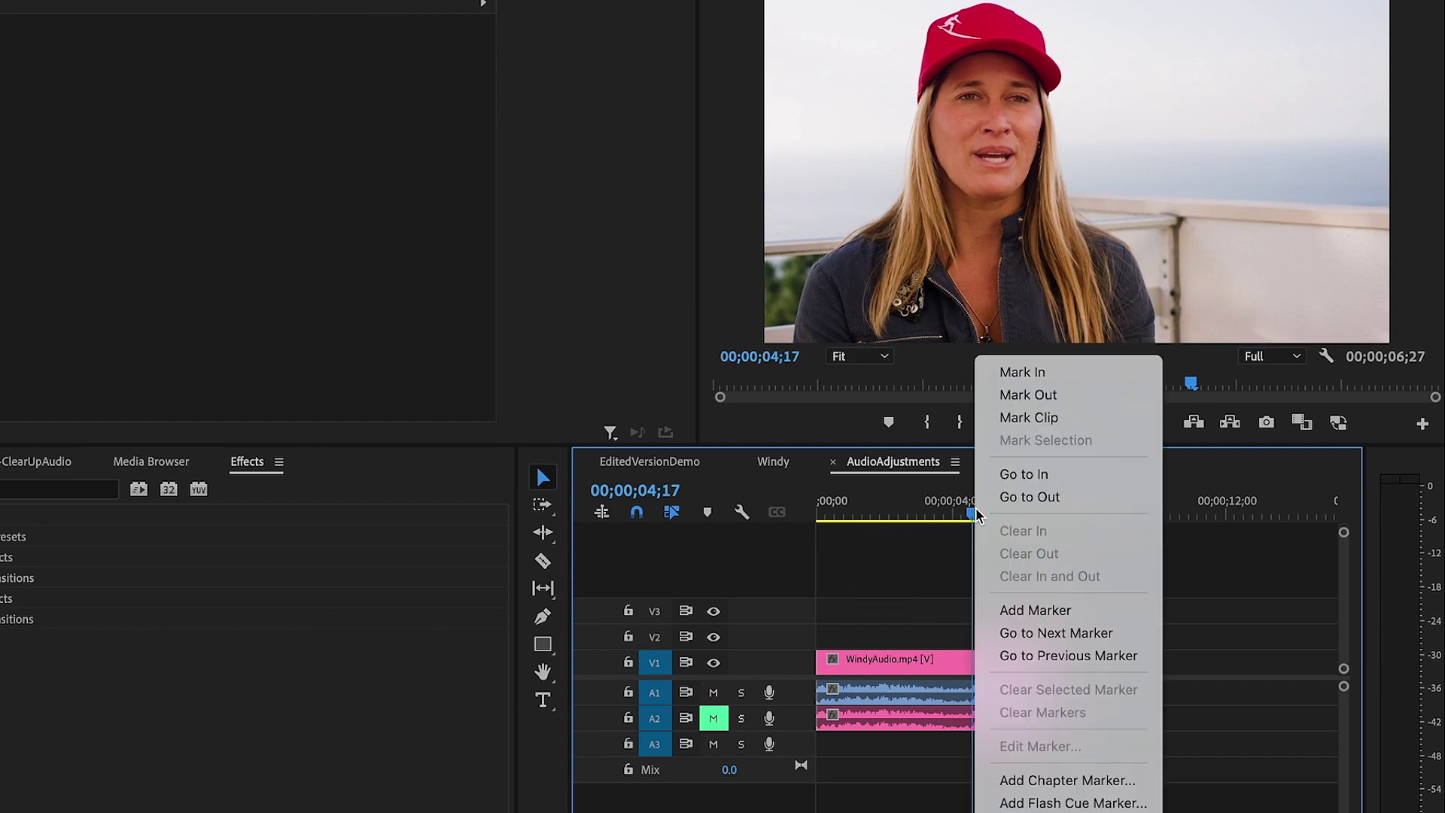
left_click(1129, 386)
key("=")
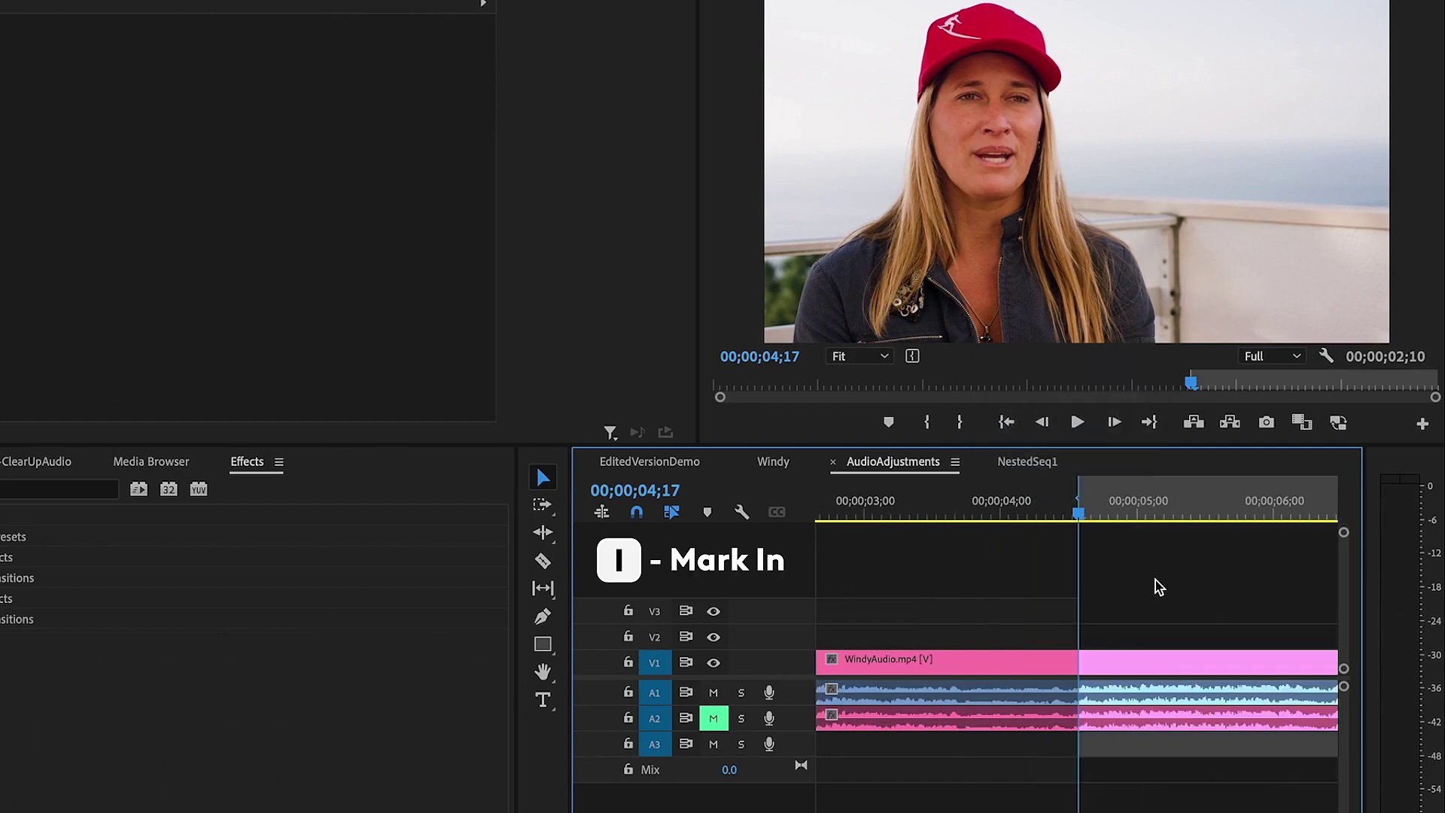
Play forward from the in point and mark an out point at 06;25.
scroll(1138, 563, "down", 3)
key("space")
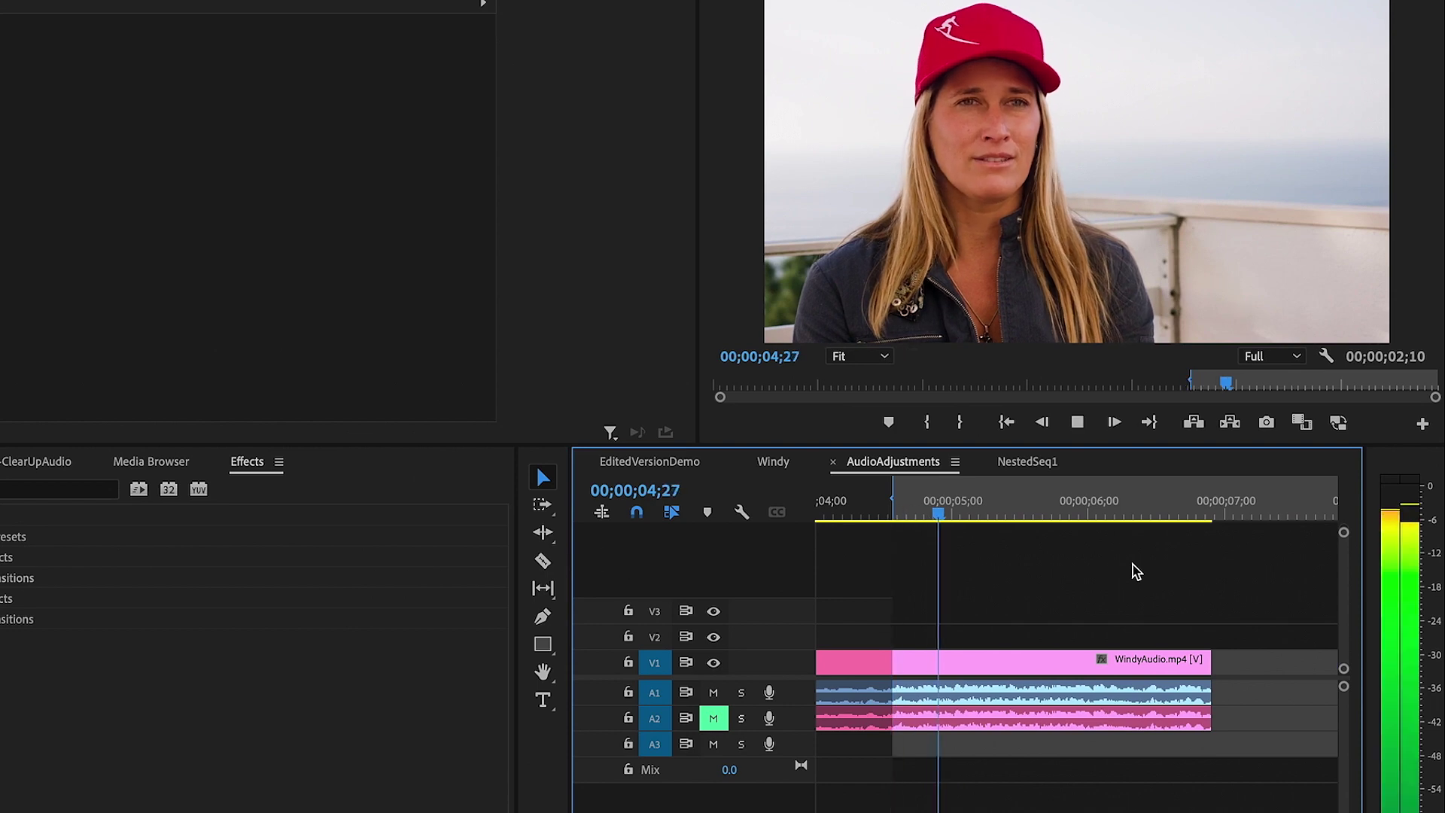
key("space")
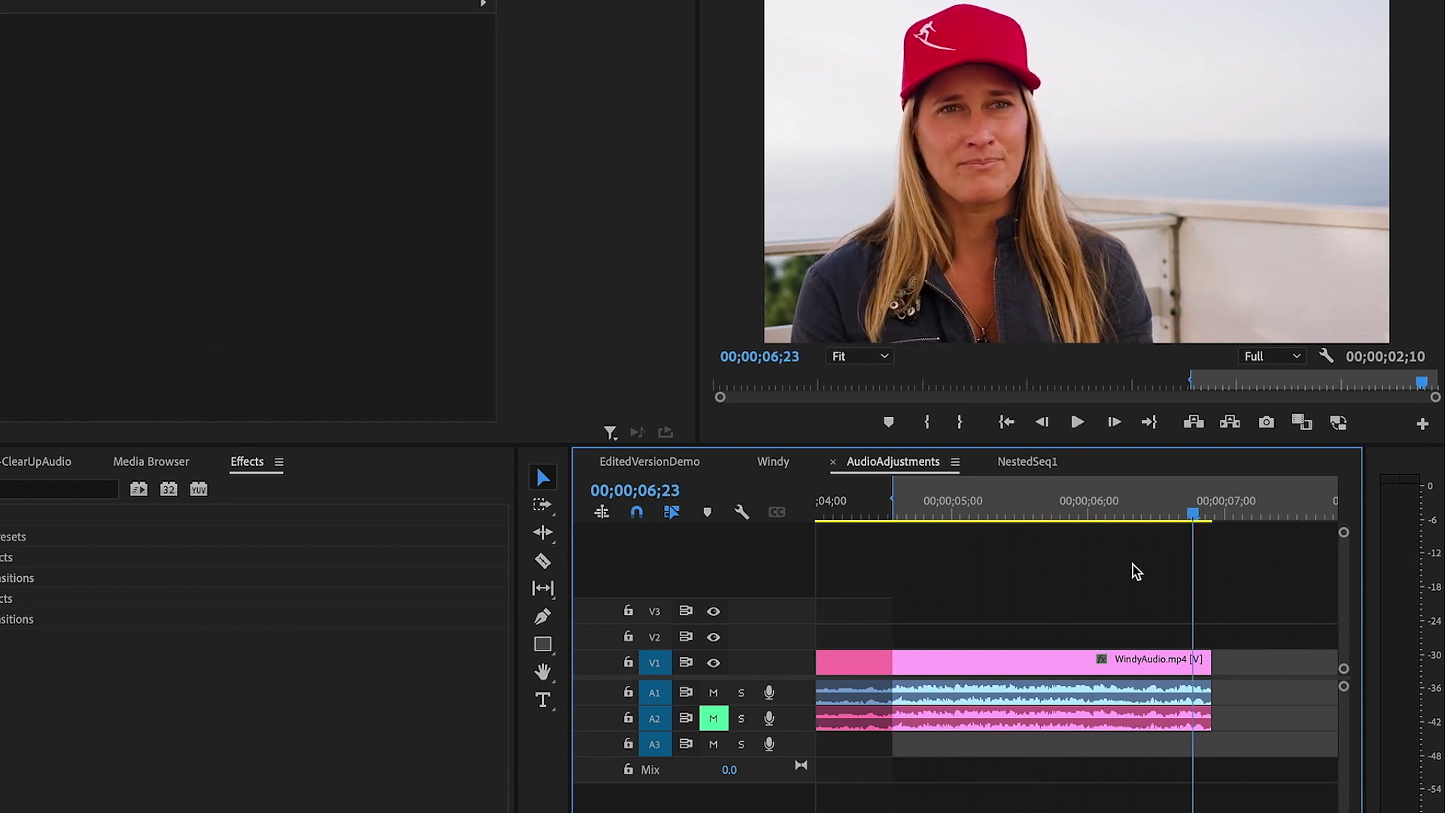
left_click(1198, 516)
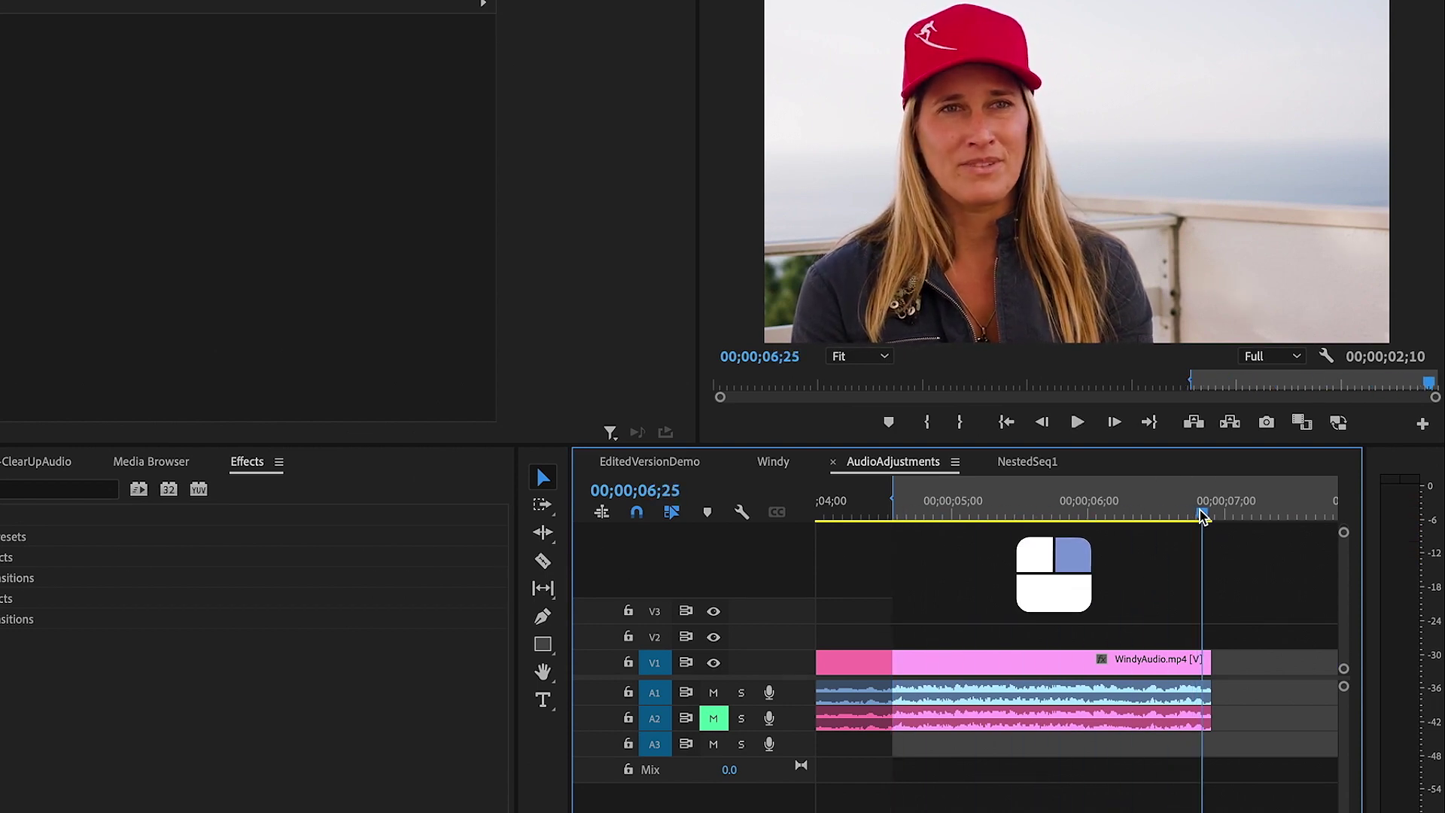
right_click(1200, 518)
left_click(1332, 400)
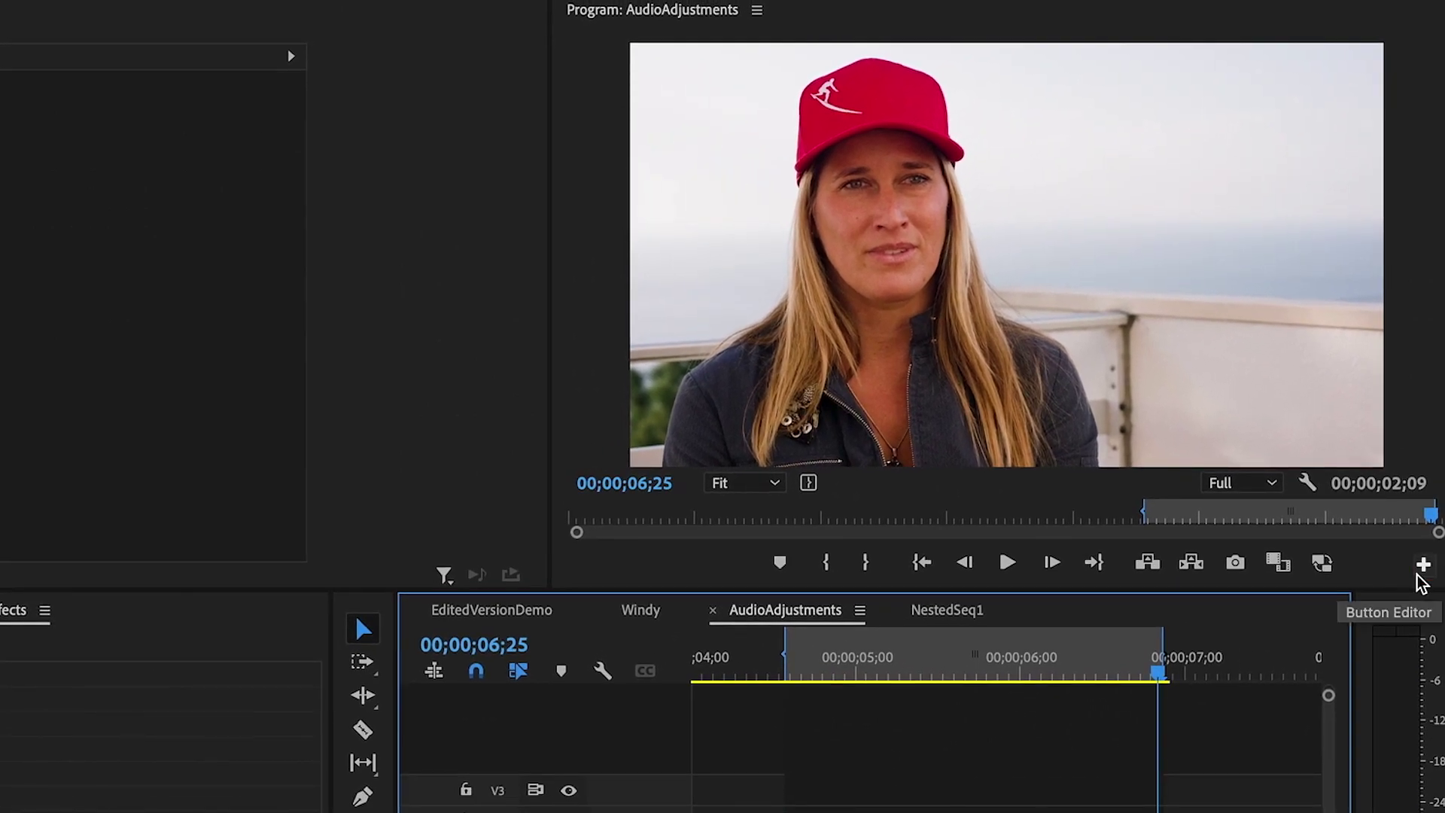
Add the Loop Playback button to the Program monitor's transport bar.
left_click(1421, 566)
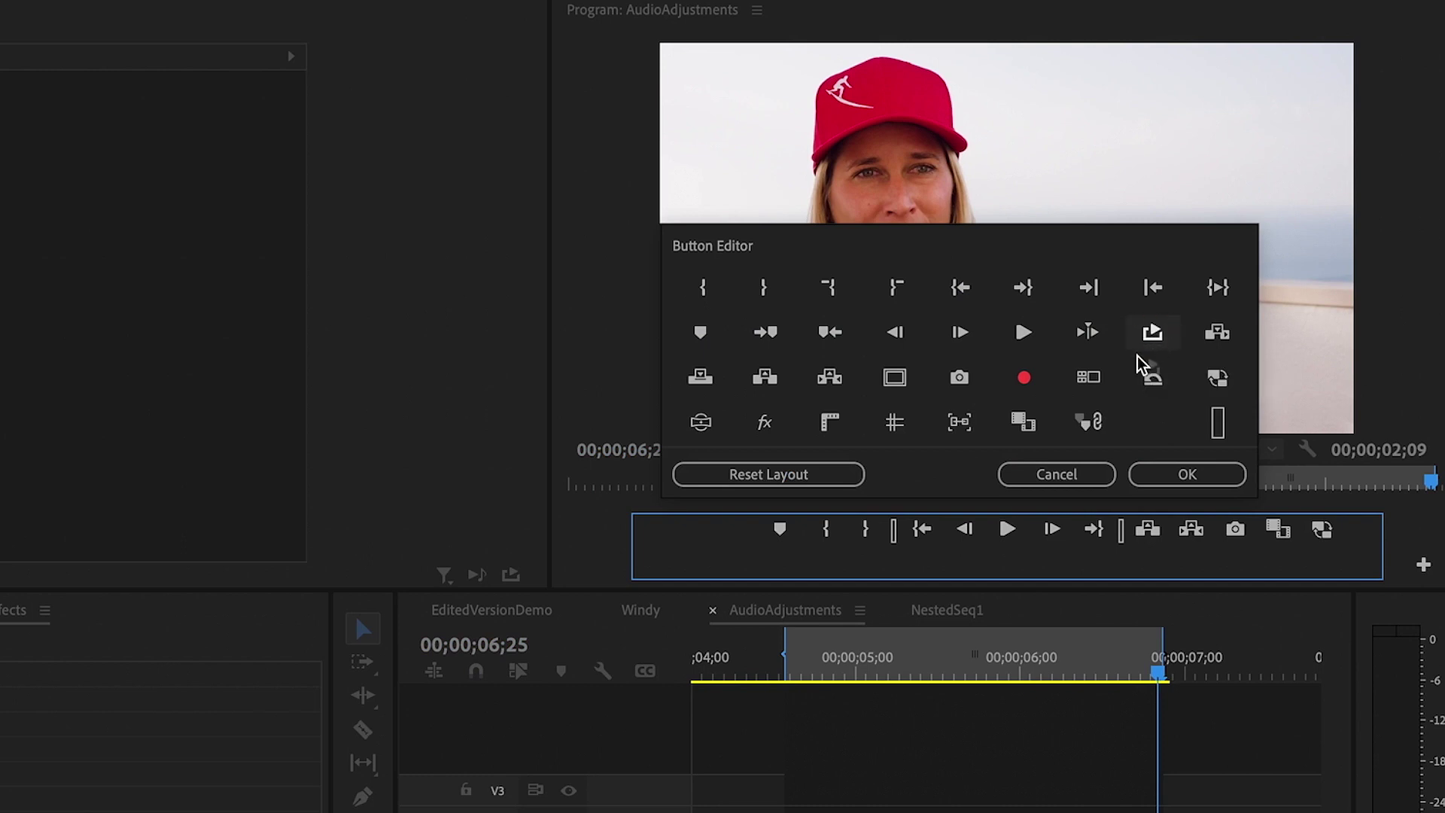
left_click_drag(1009, 515, 984, 566)
left_click(1187, 476)
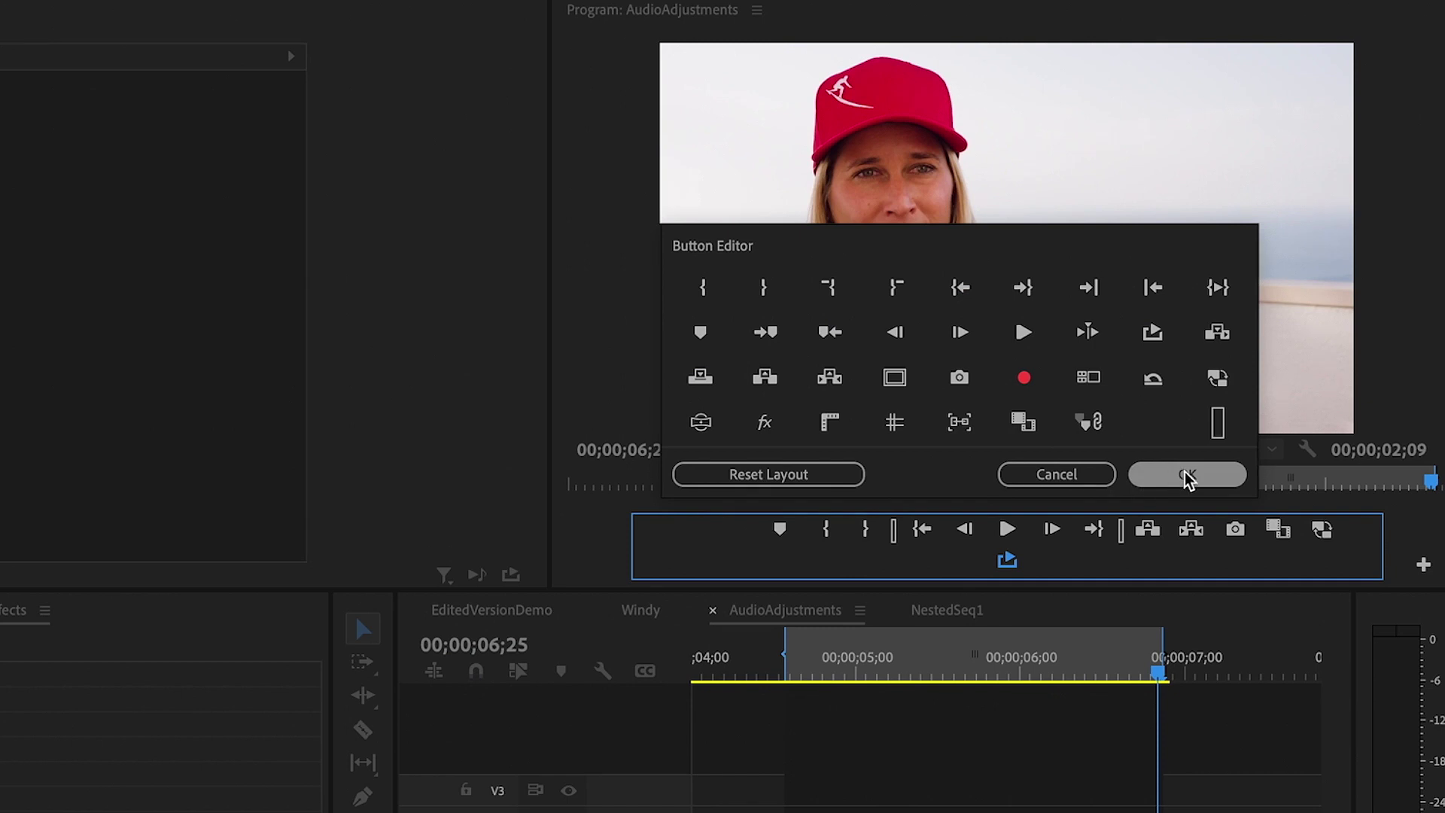
left_click(1187, 475)
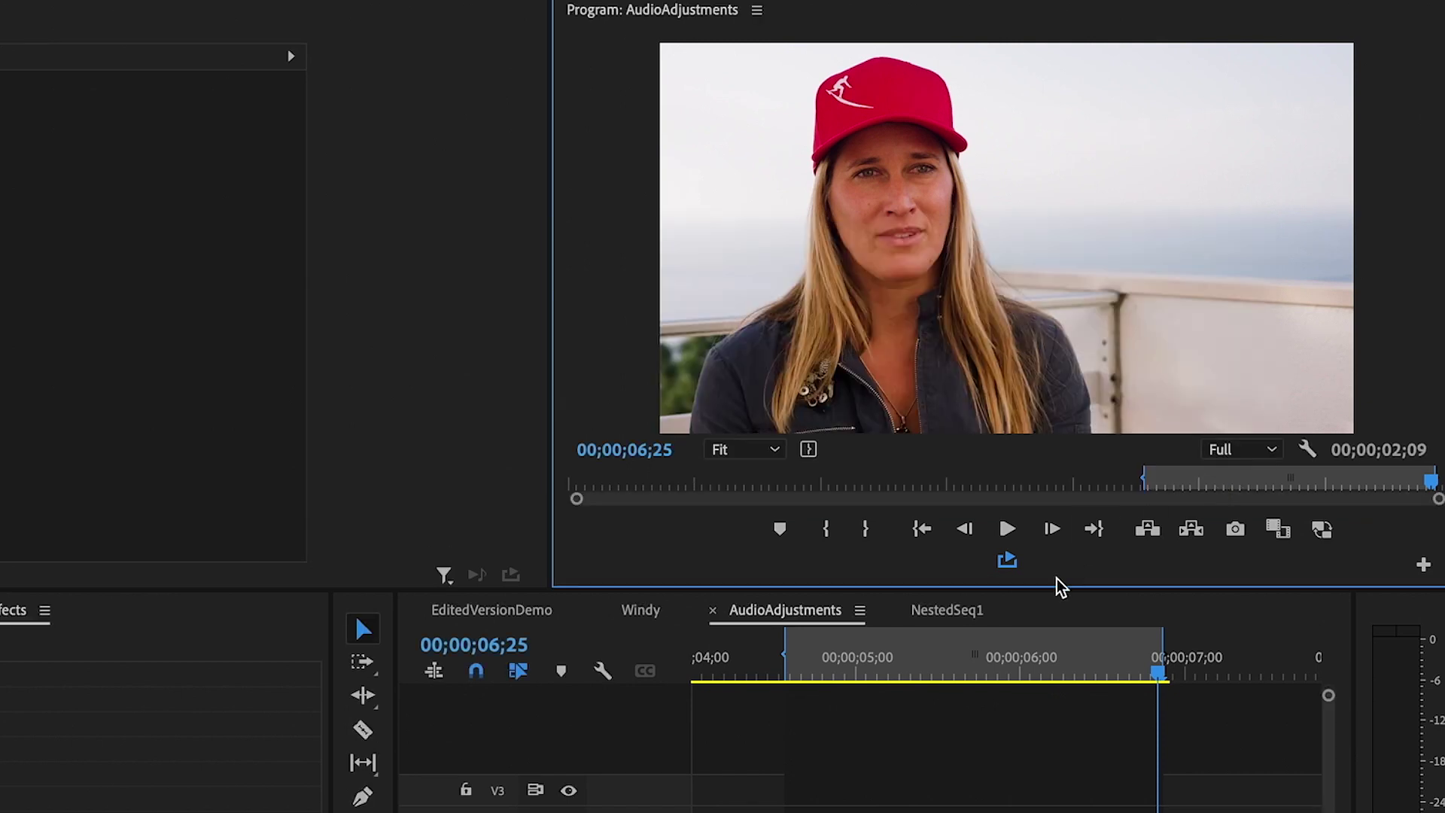
Turn on looping and preview the marked range repeating, then stop.
left_click(1017, 569)
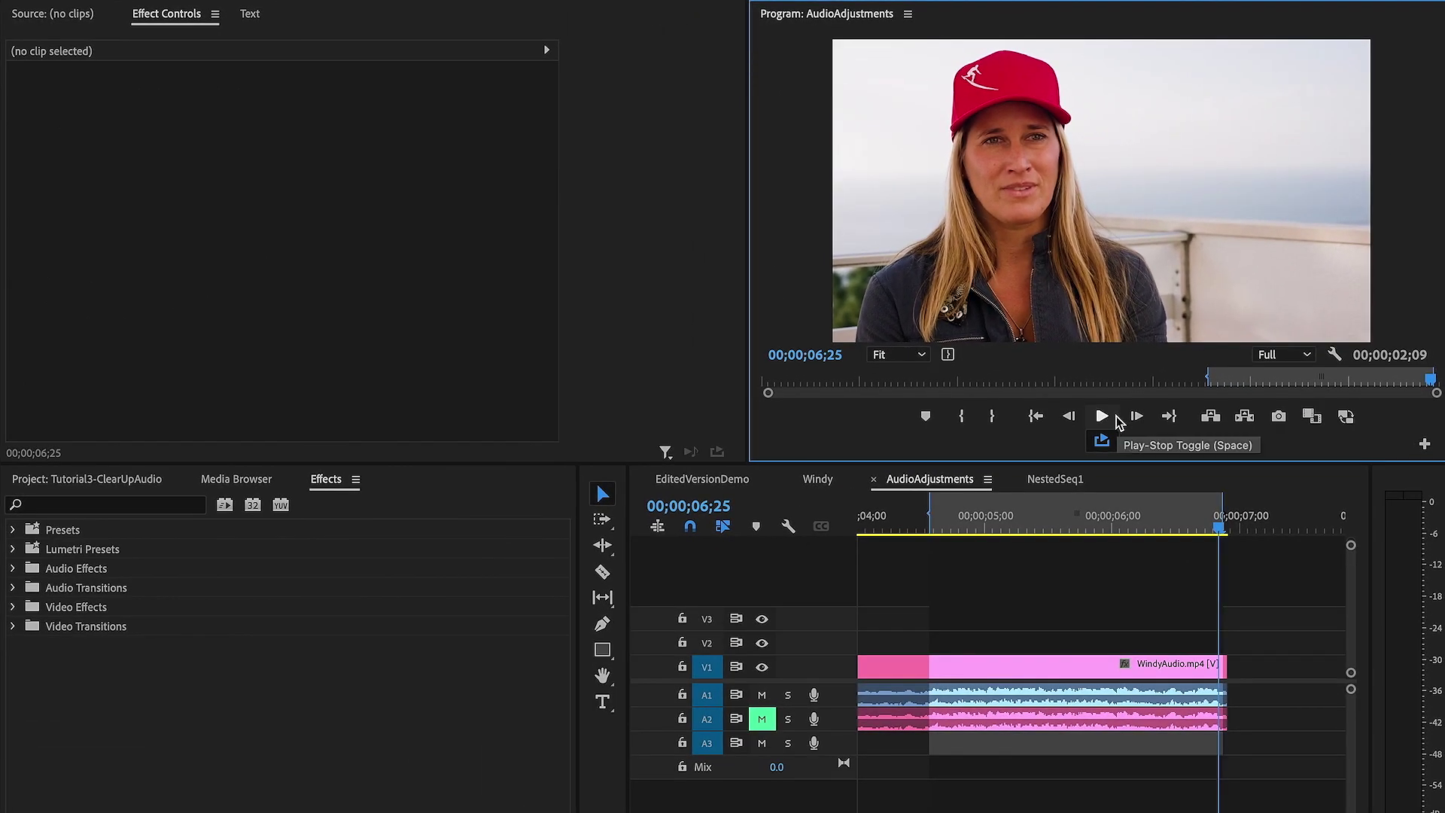
left_click(1117, 420)
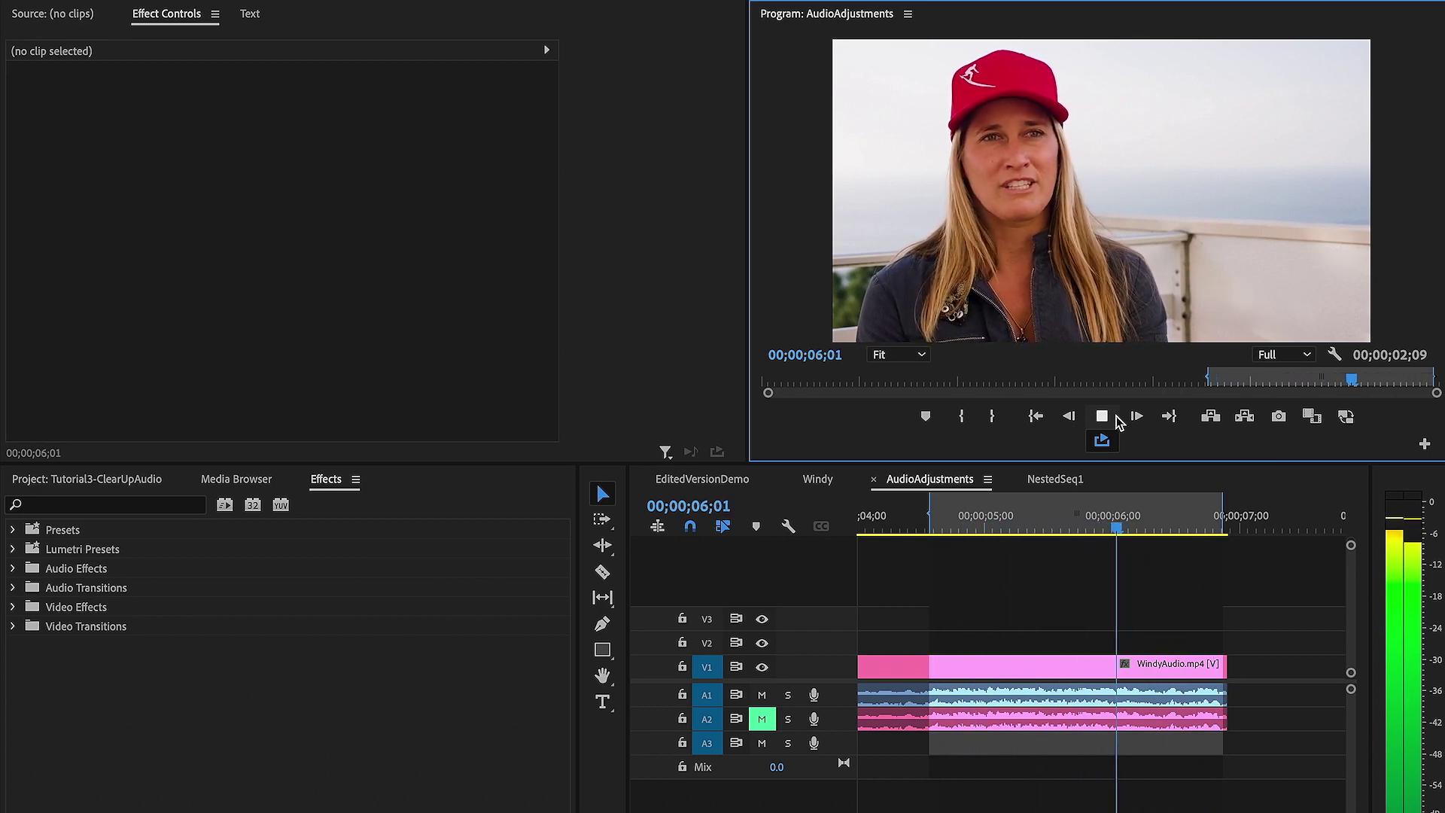
left_click(1112, 420)
left_click(1267, 642)
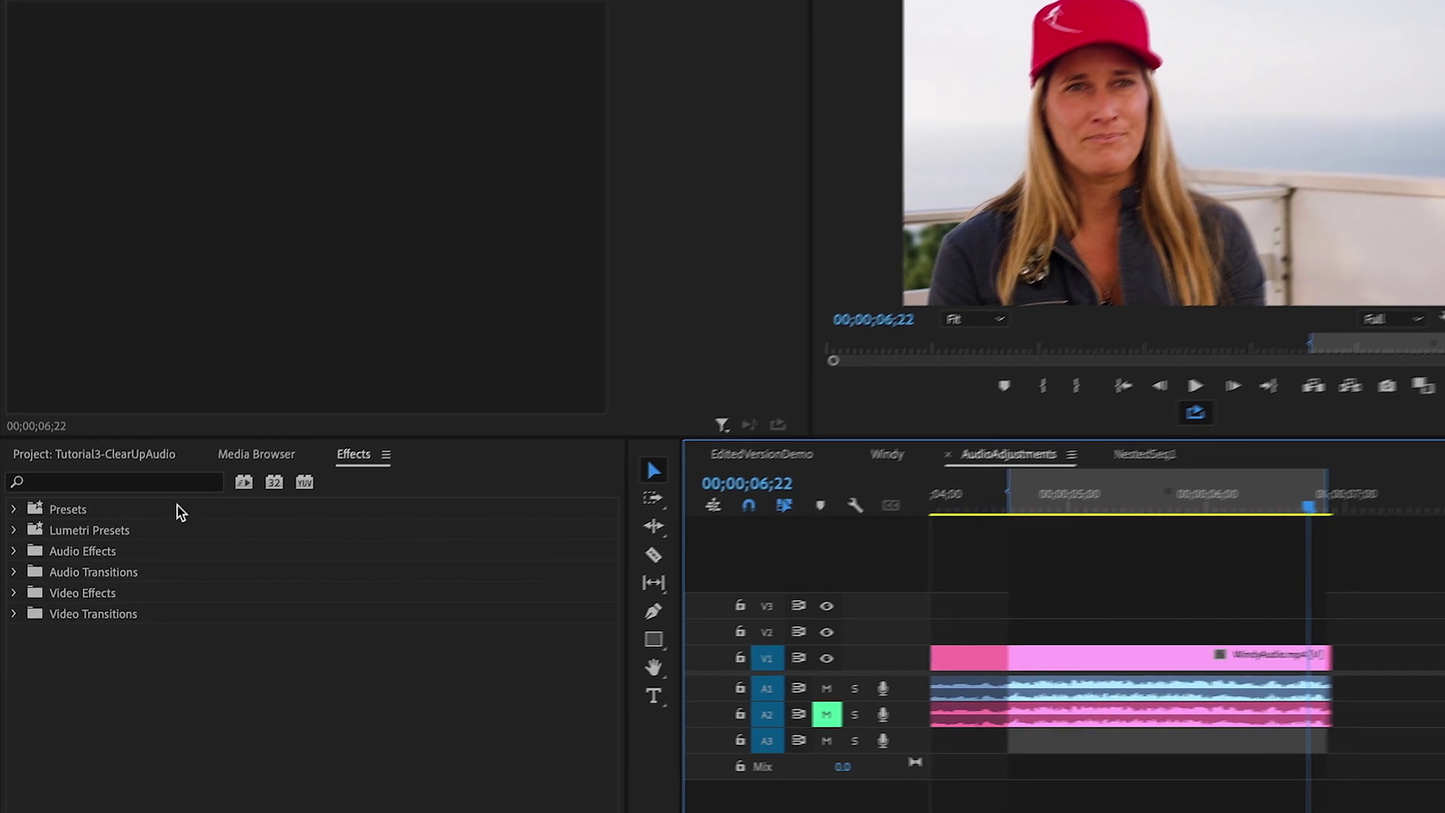
Apply Highpass to the WindyAudio.mp4 clip on A1 and preview its 1495 Hz cutoff.
left_click(158, 485)
type("highpa")
left_click_drag(143, 494, 938, 507)
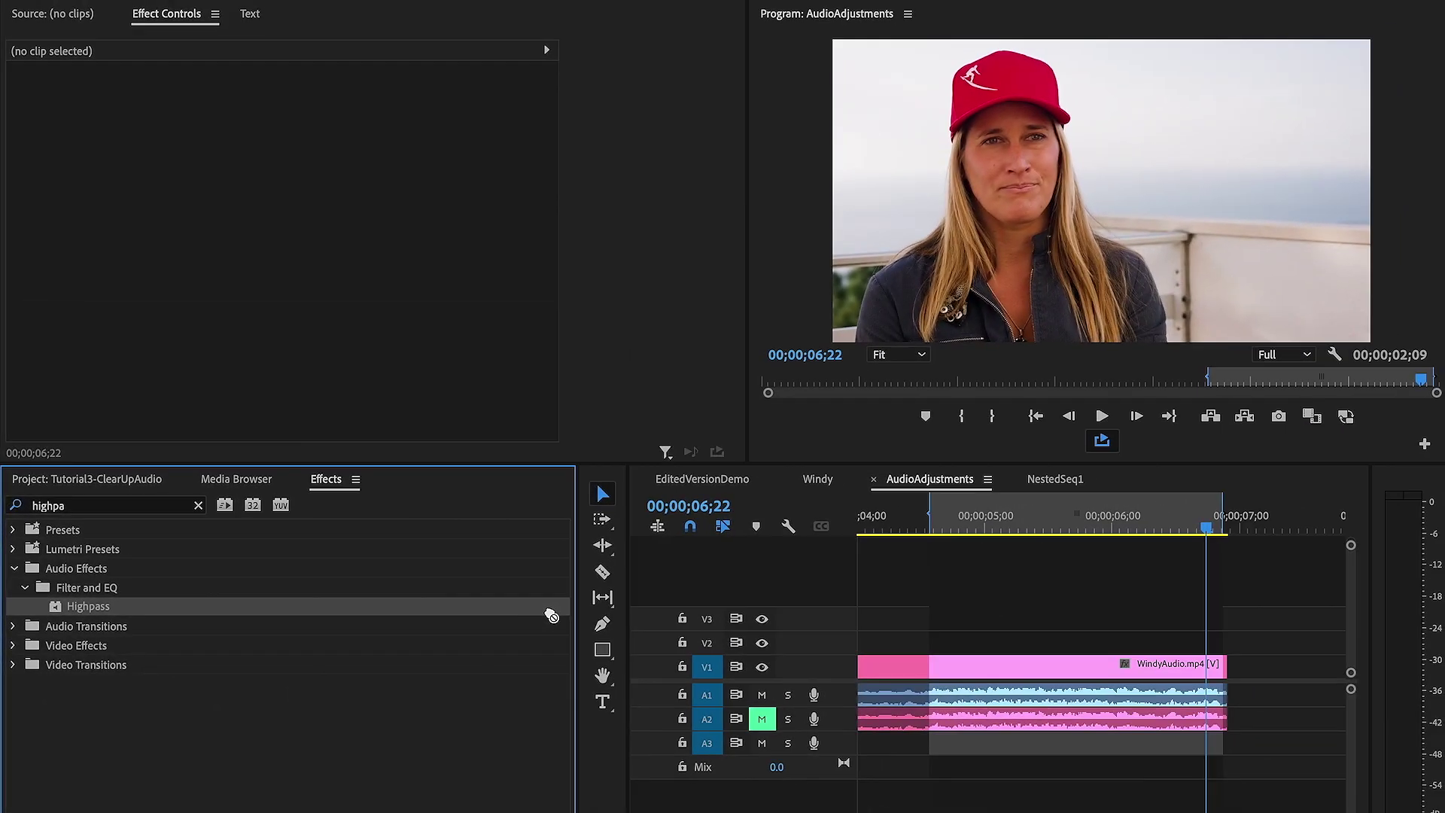
left_click_drag(552, 616, 1051, 694)
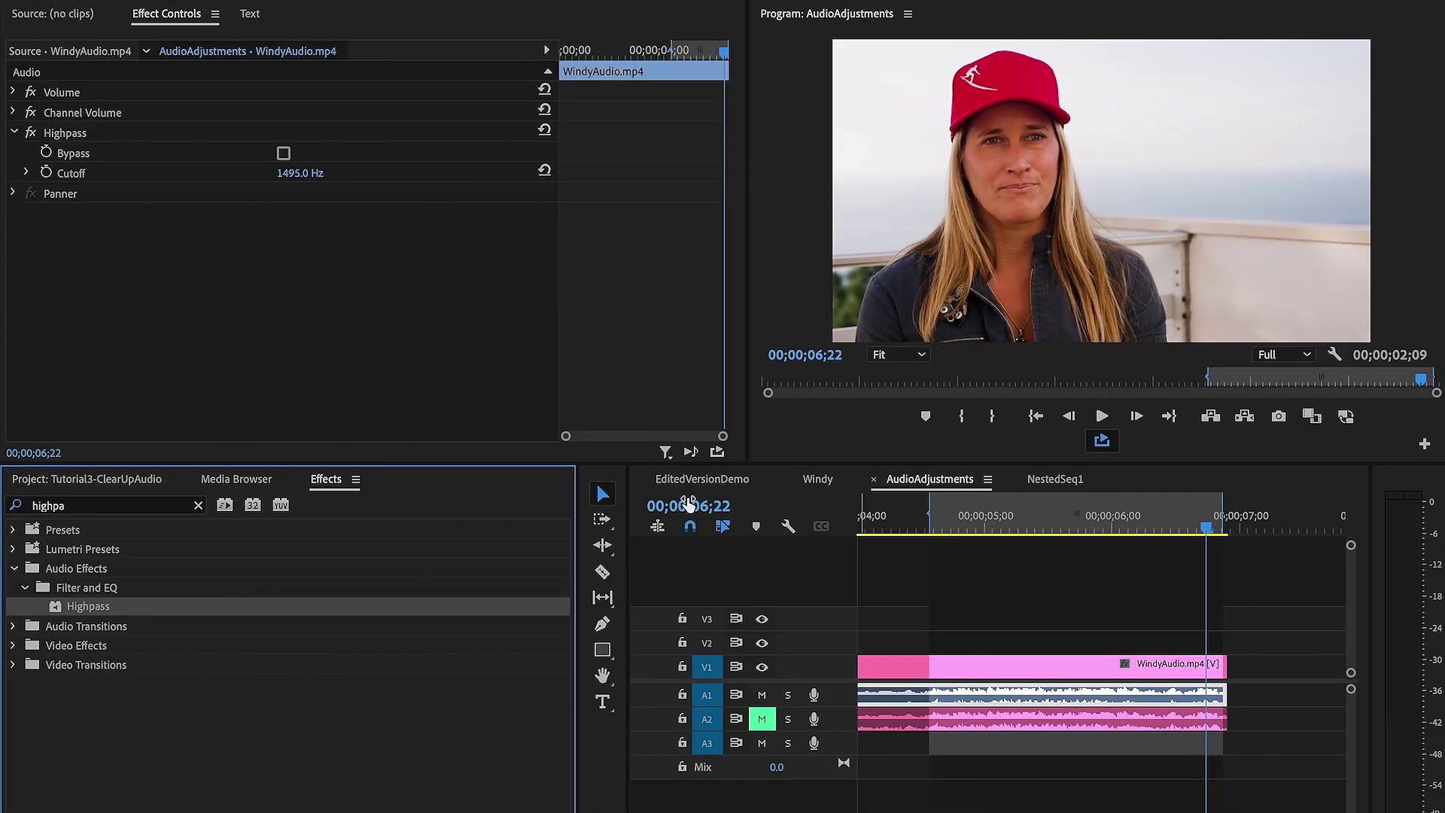
left_click(27, 172)
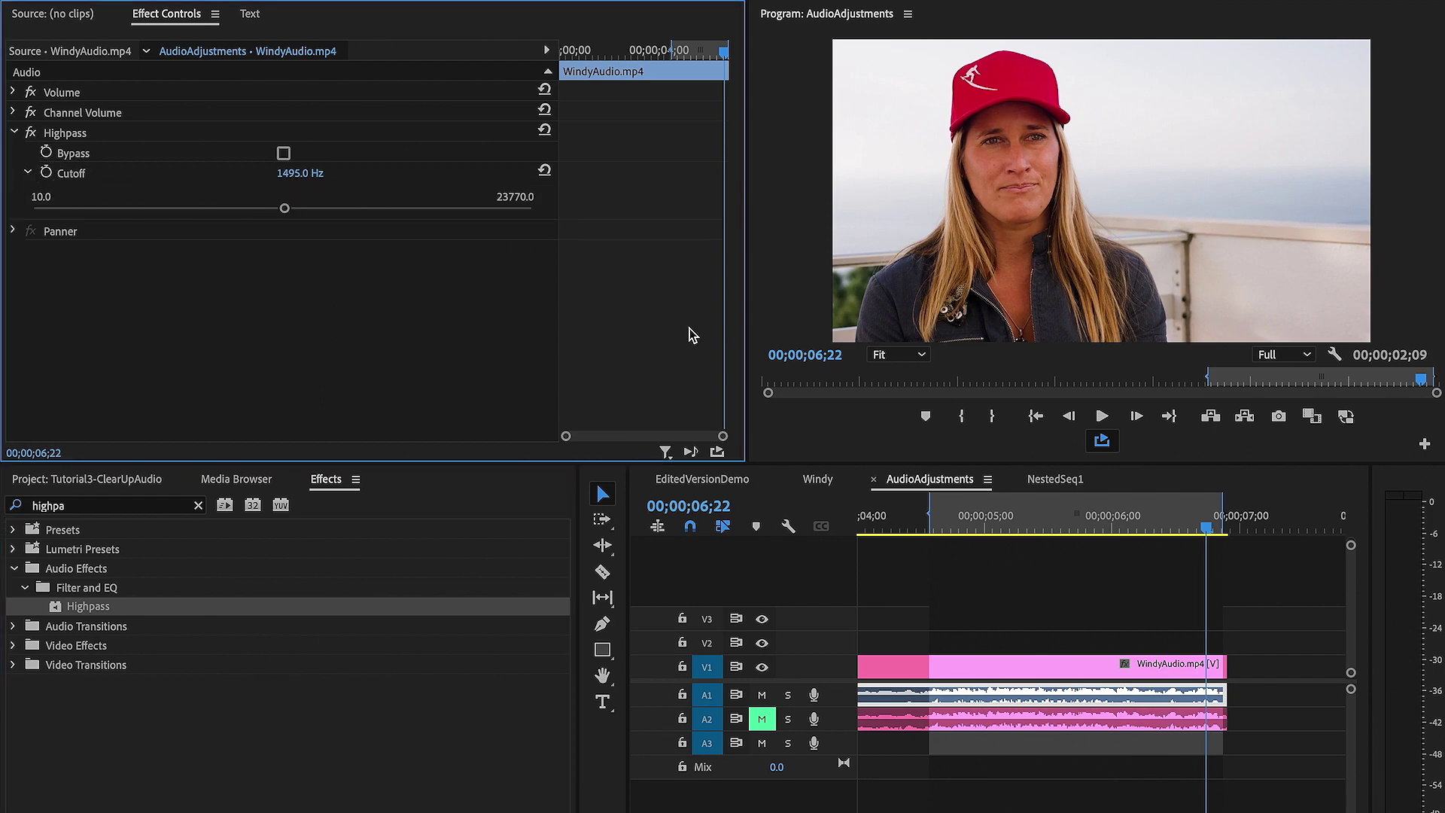
left_click(1118, 426)
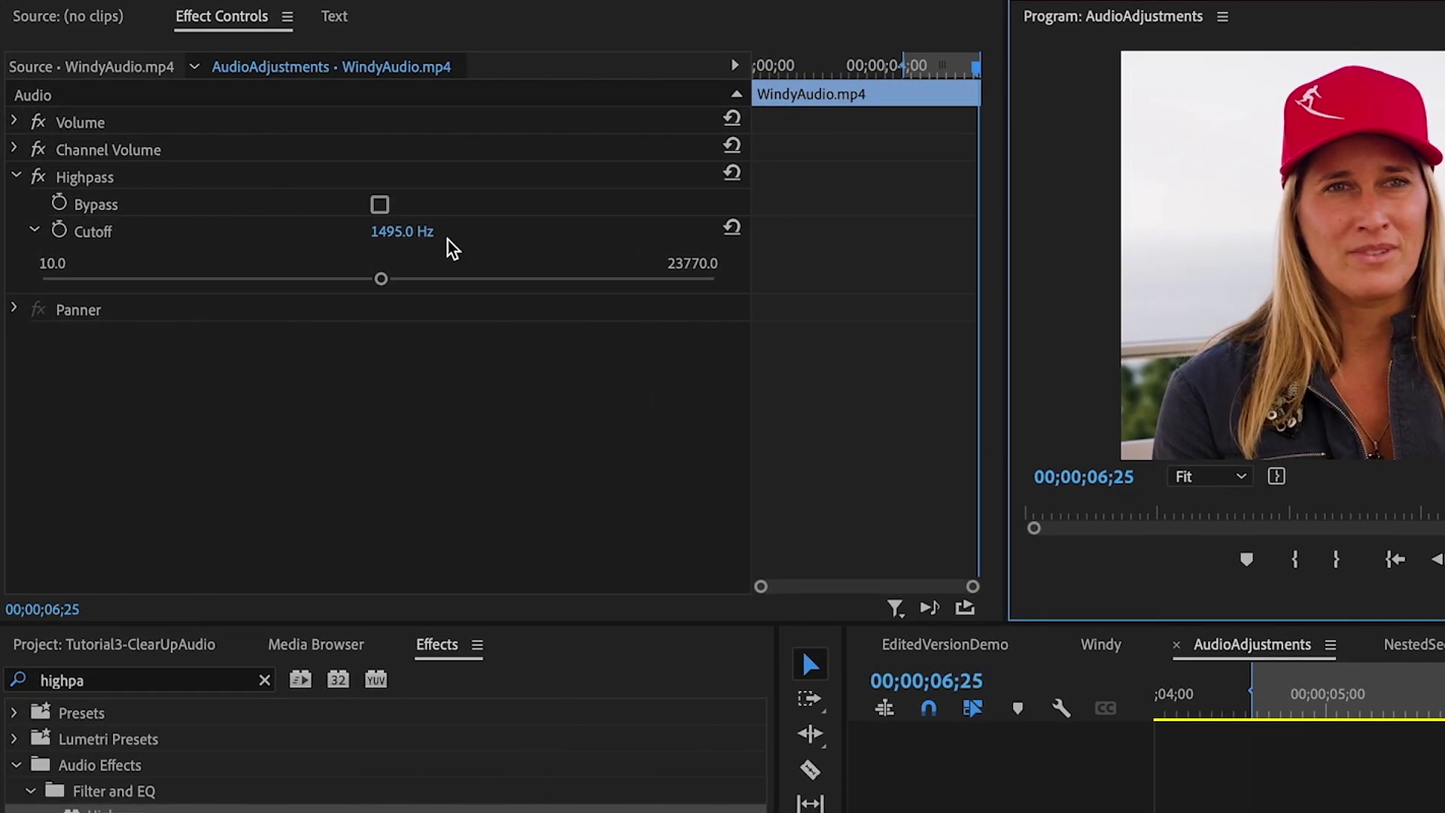
left_click(408, 229)
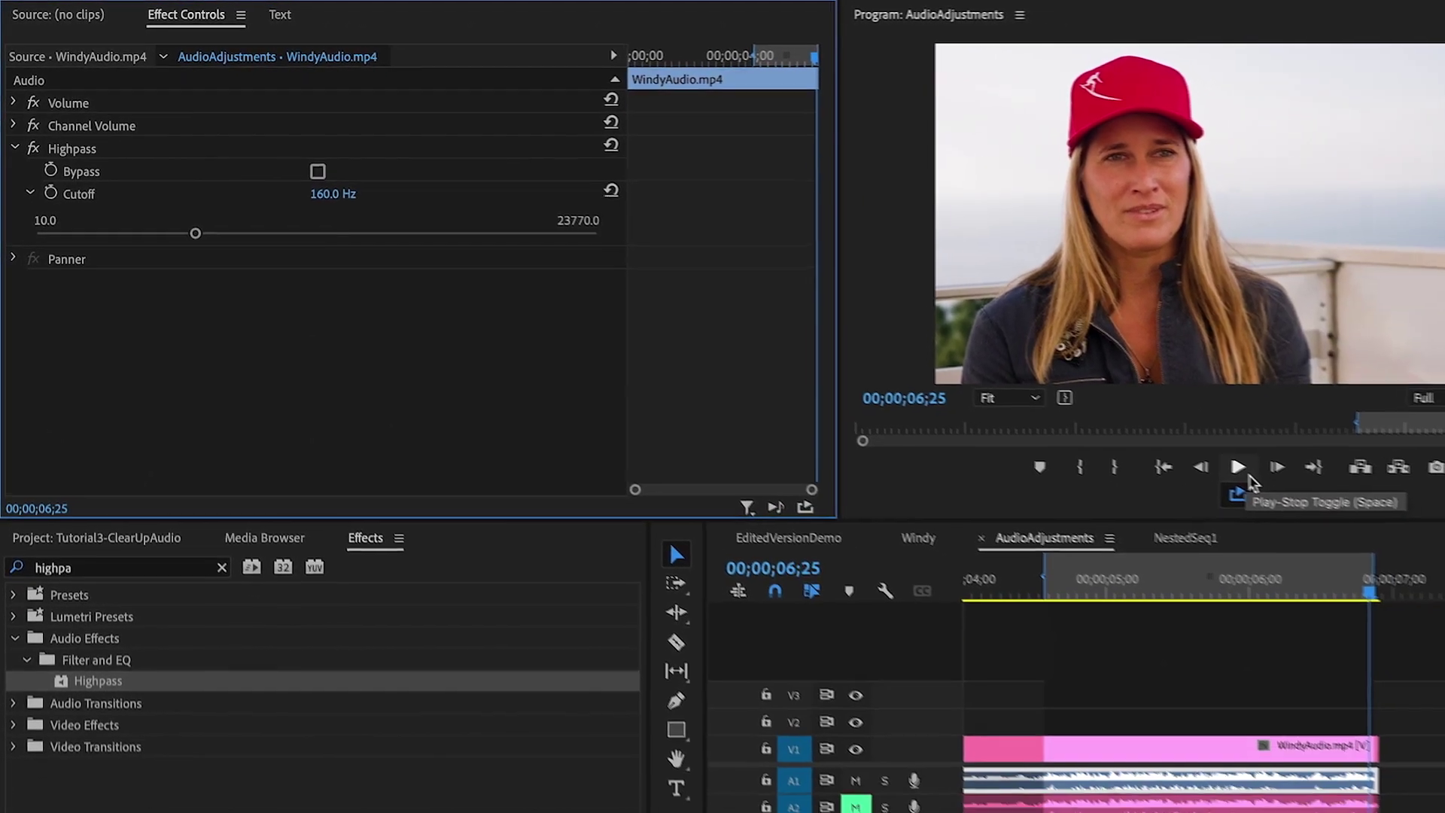
left_click(1249, 482)
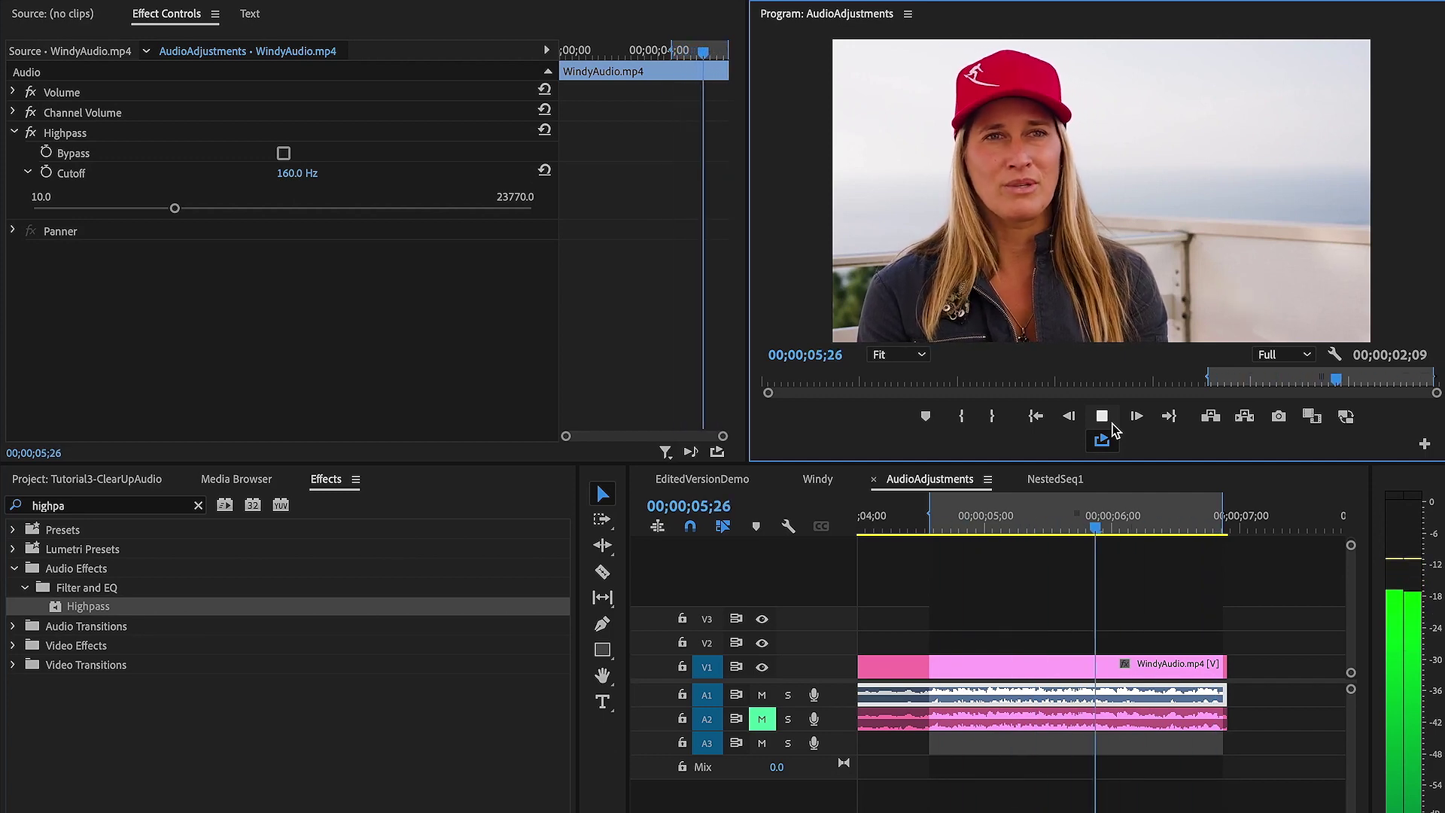
left_click(1108, 420)
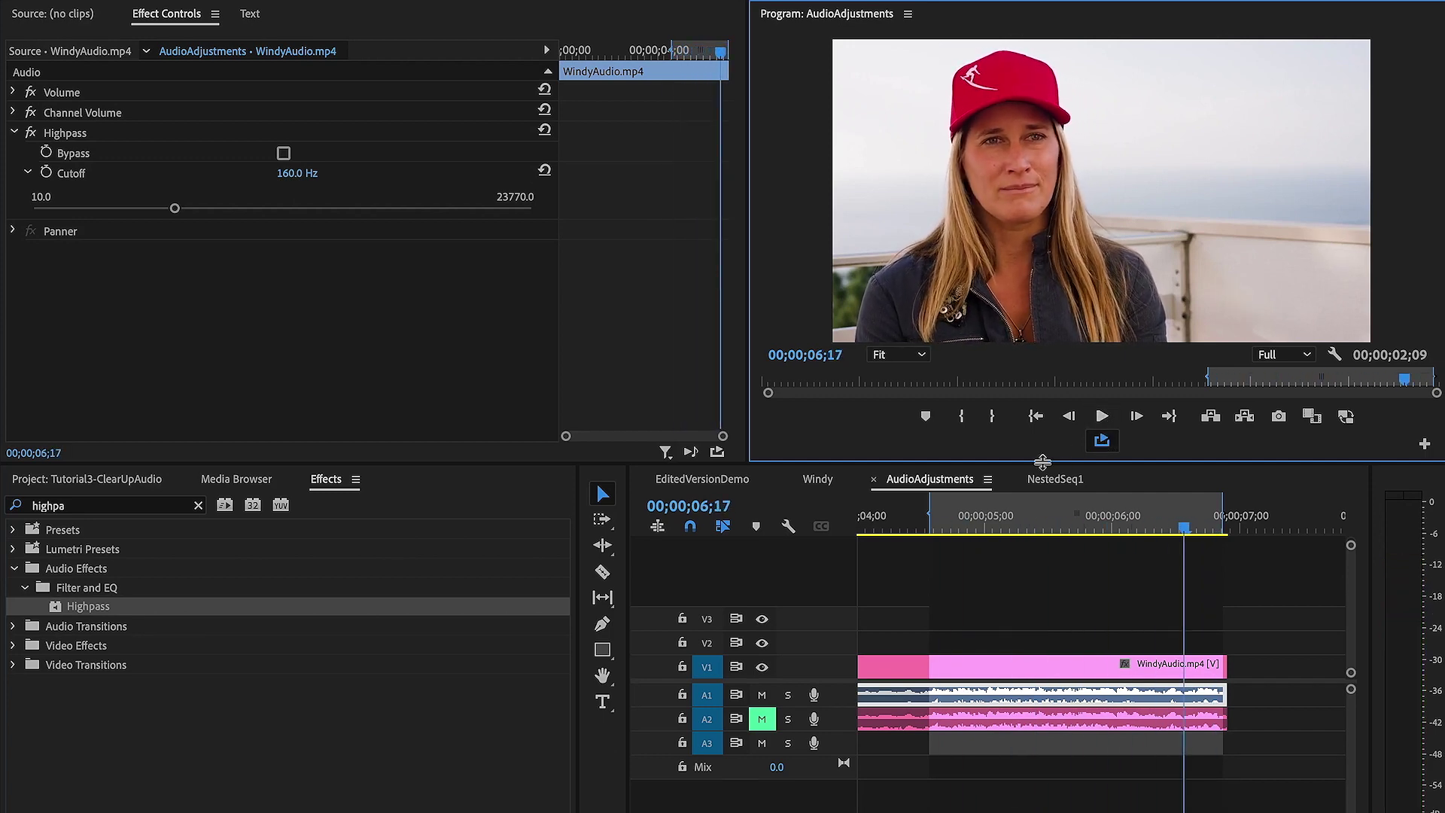
left_click(284, 154)
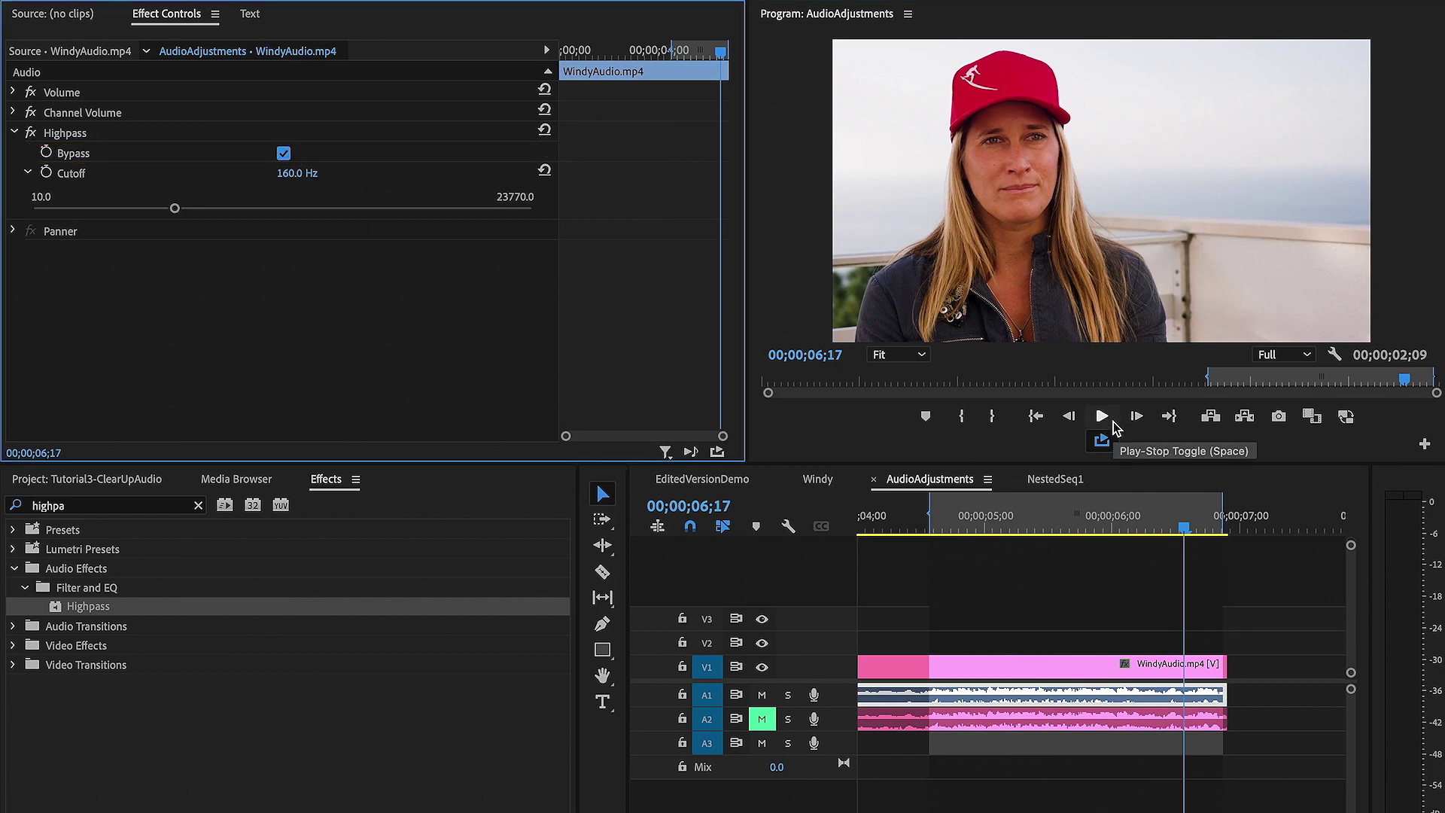
left_click(1114, 425)
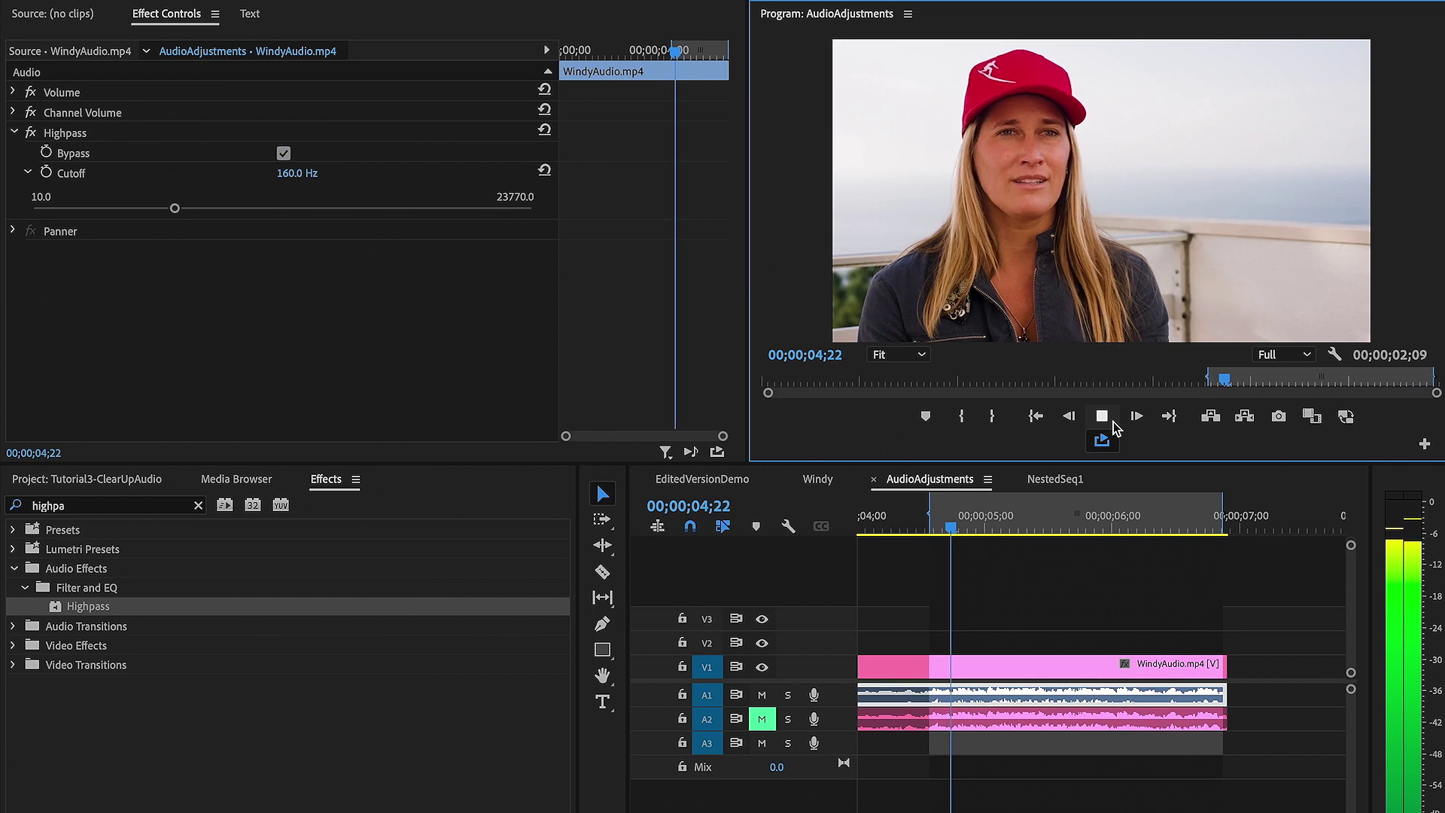
left_click(1115, 426)
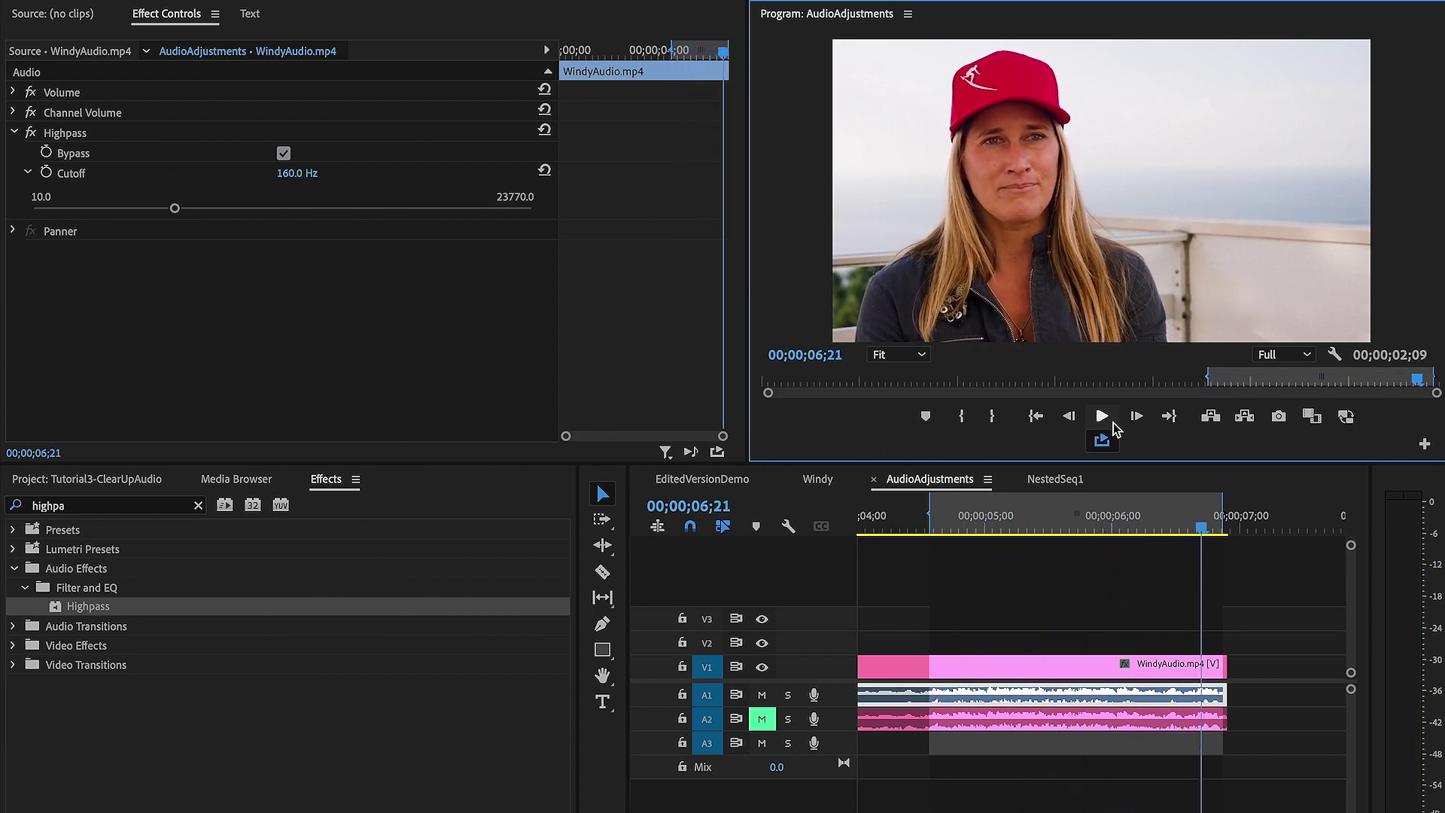
left_click(284, 154)
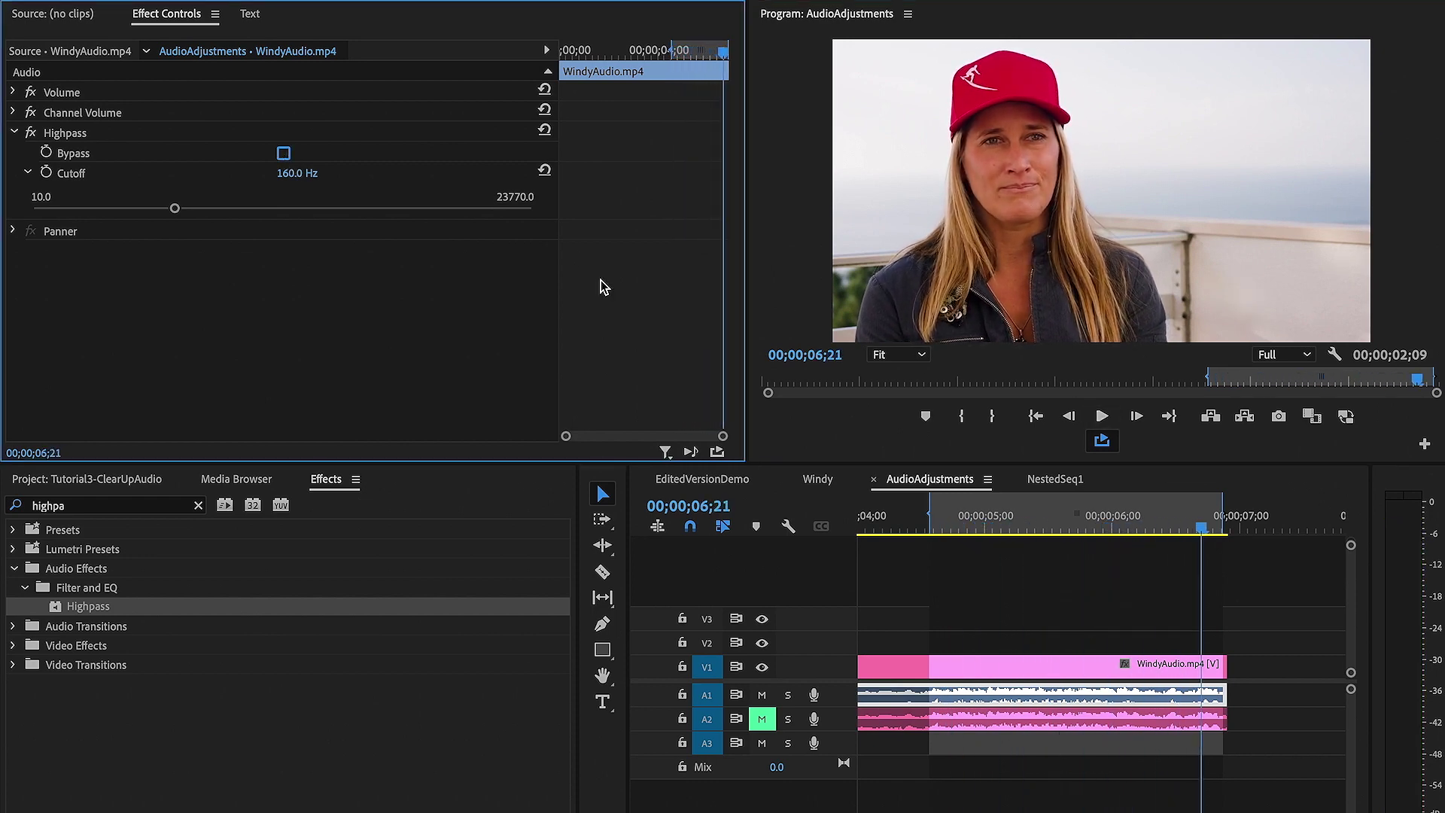
left_click(1115, 428)
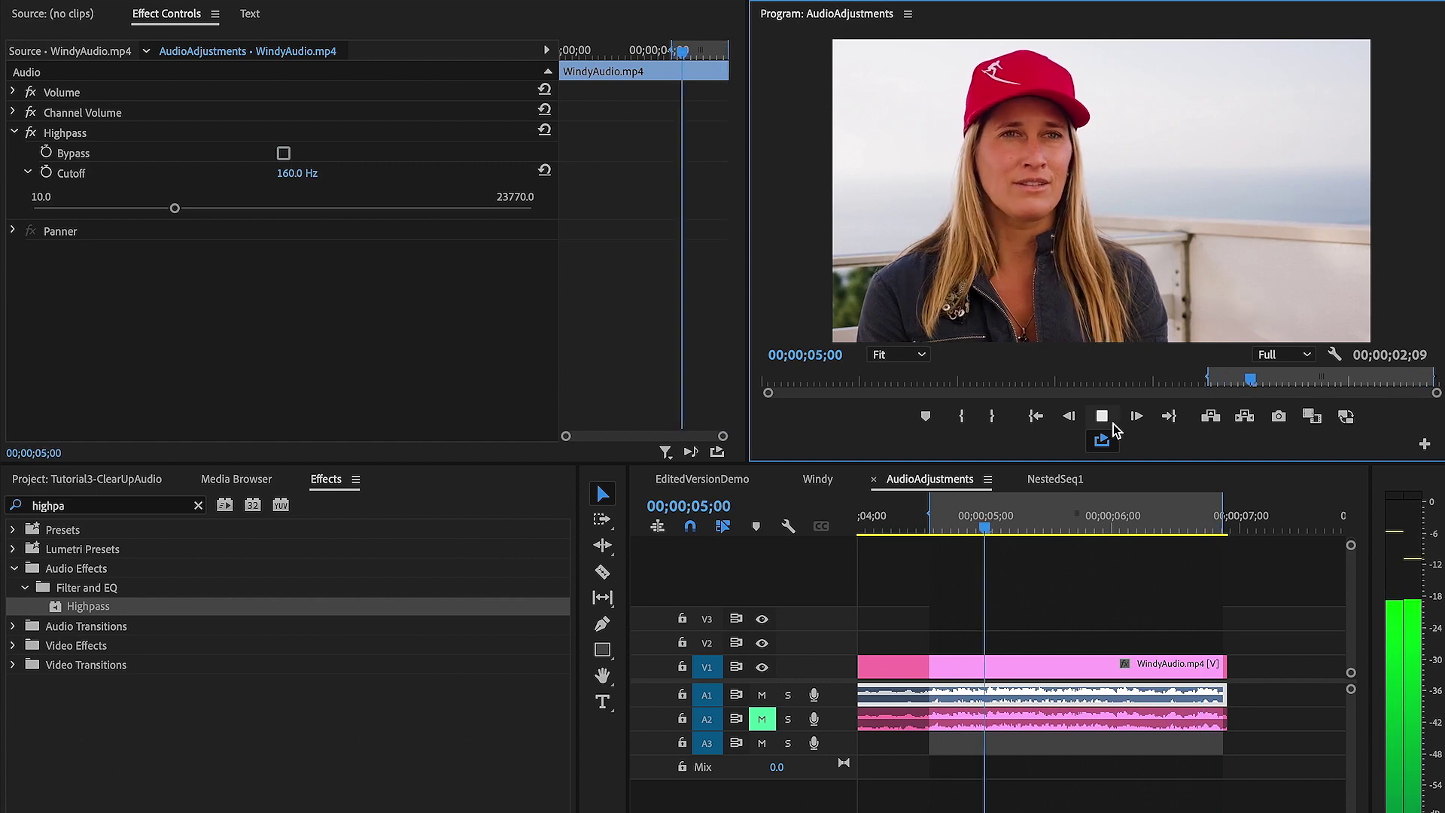
left_click(1114, 427)
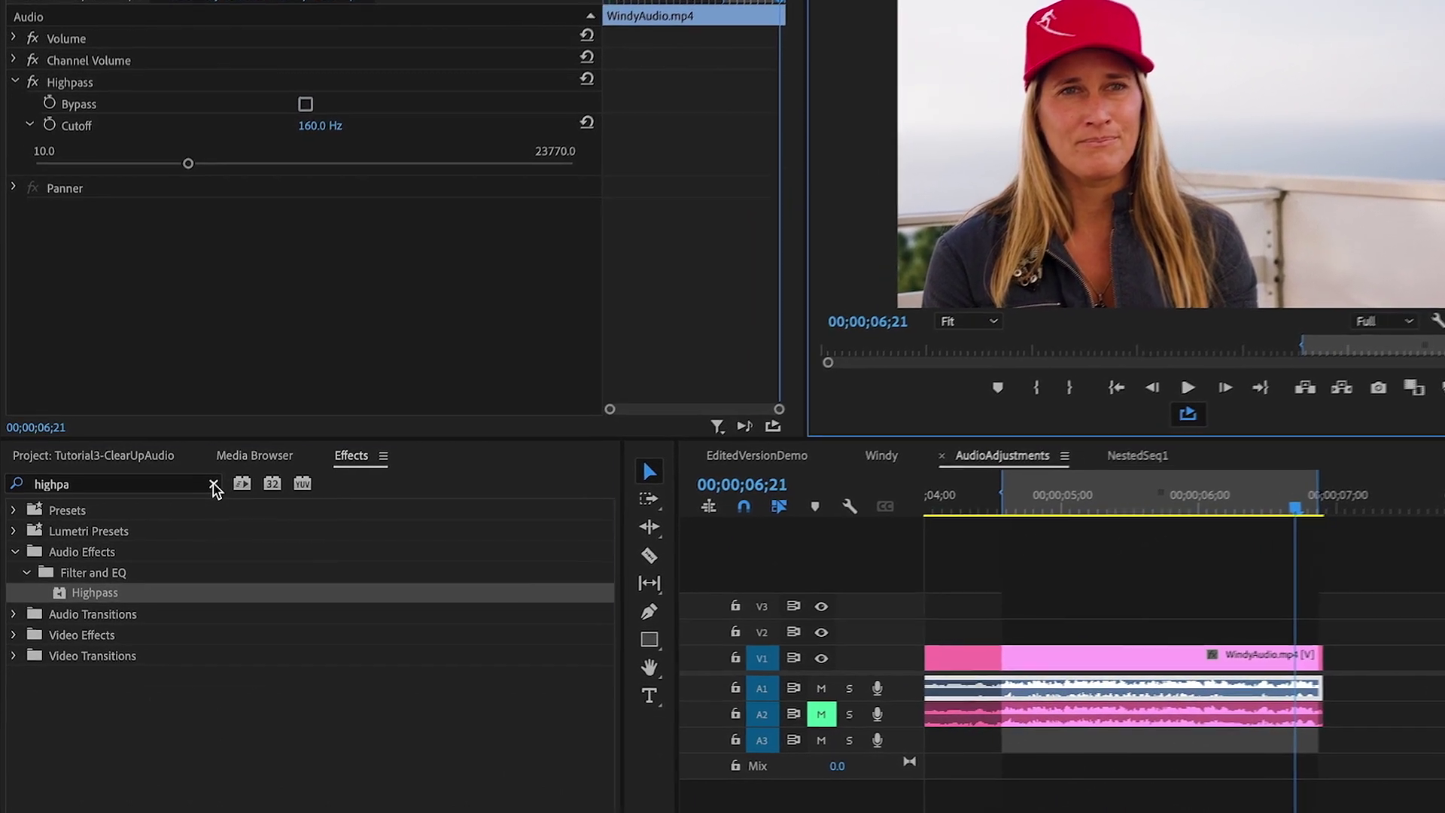
Search 'dees' and drop DeEsser onto WindyAudio.mp4 beneath the 160 Hz Highpass.
left_click(214, 485)
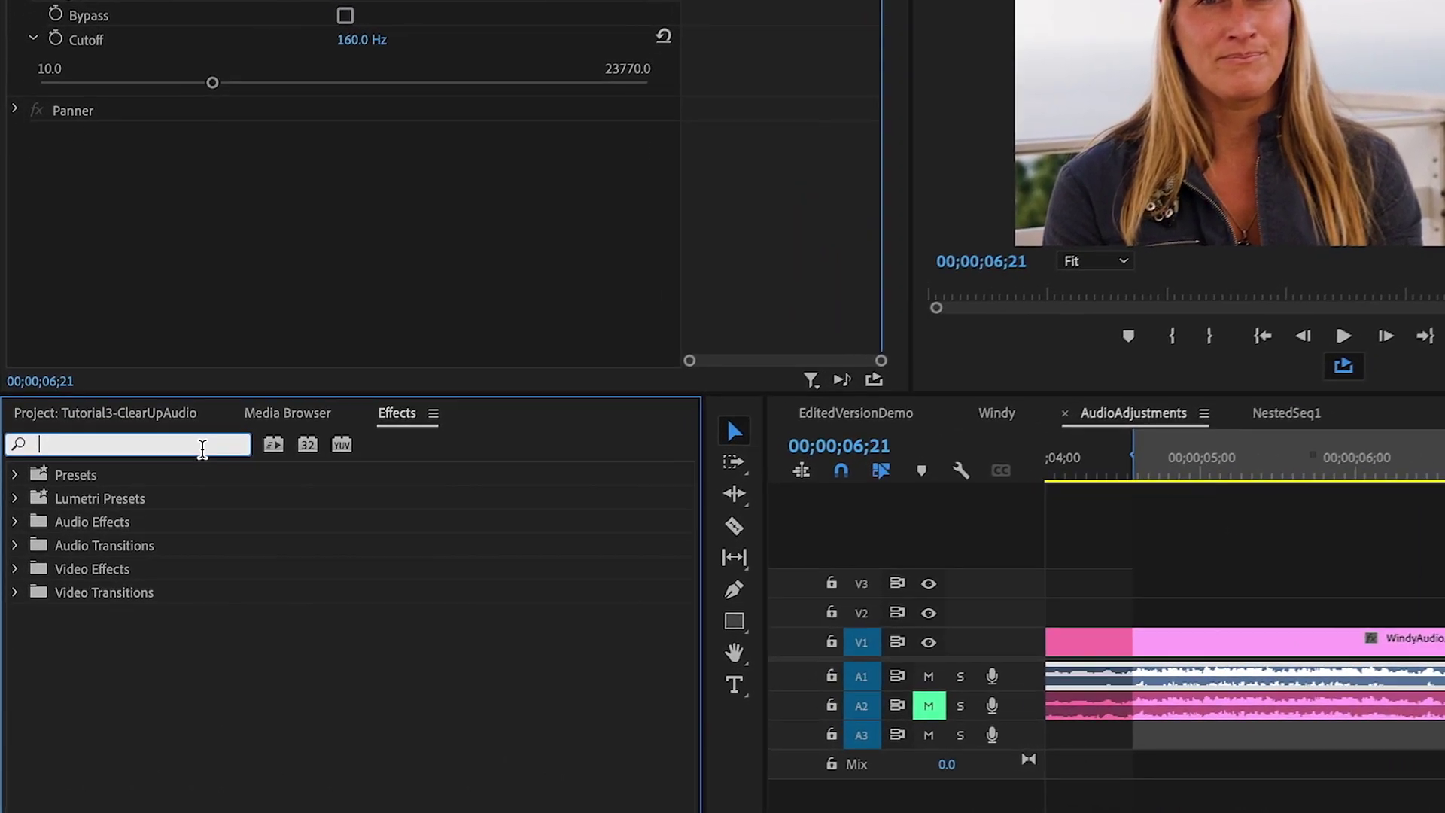
type("d")
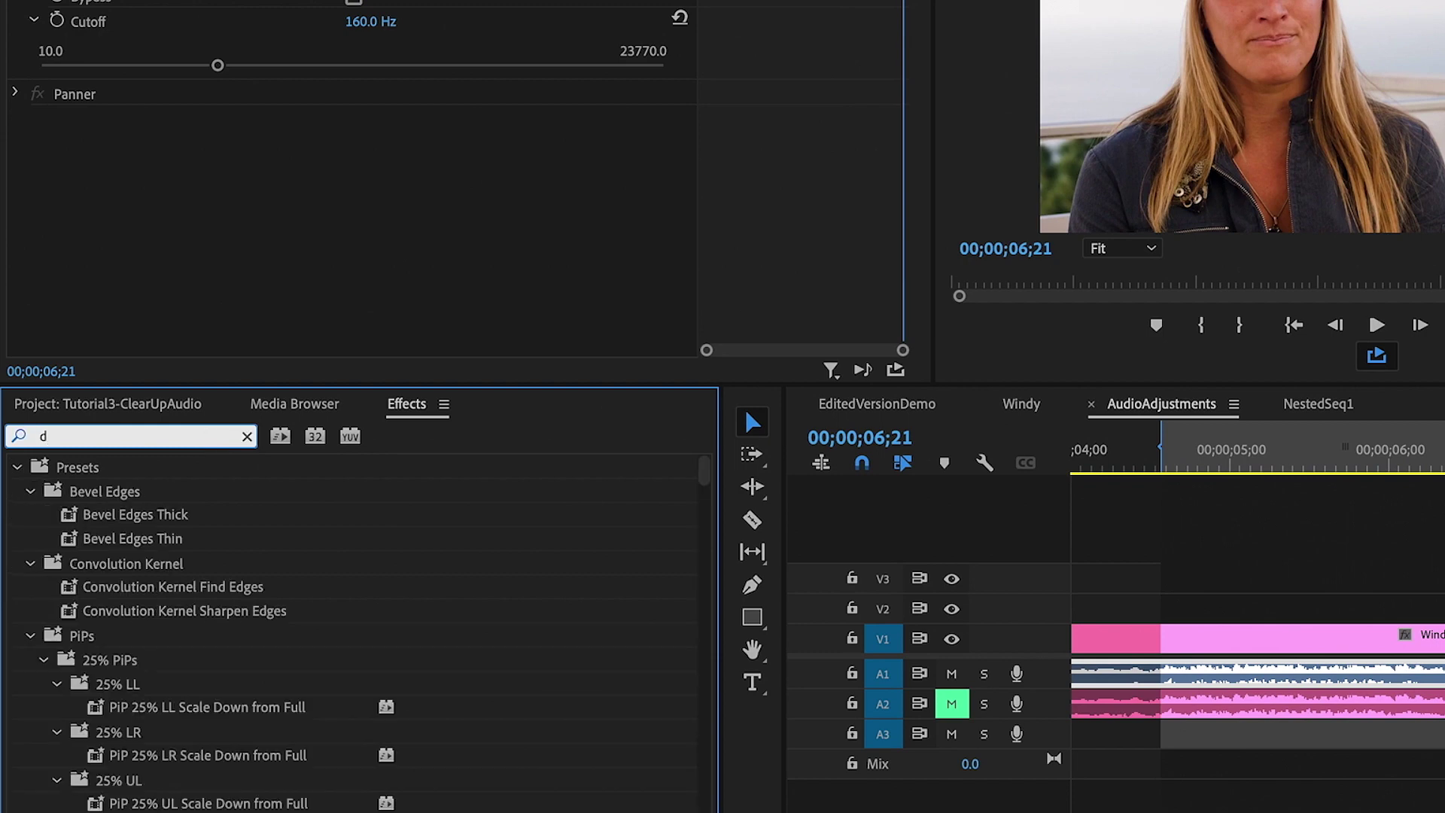
type("ees")
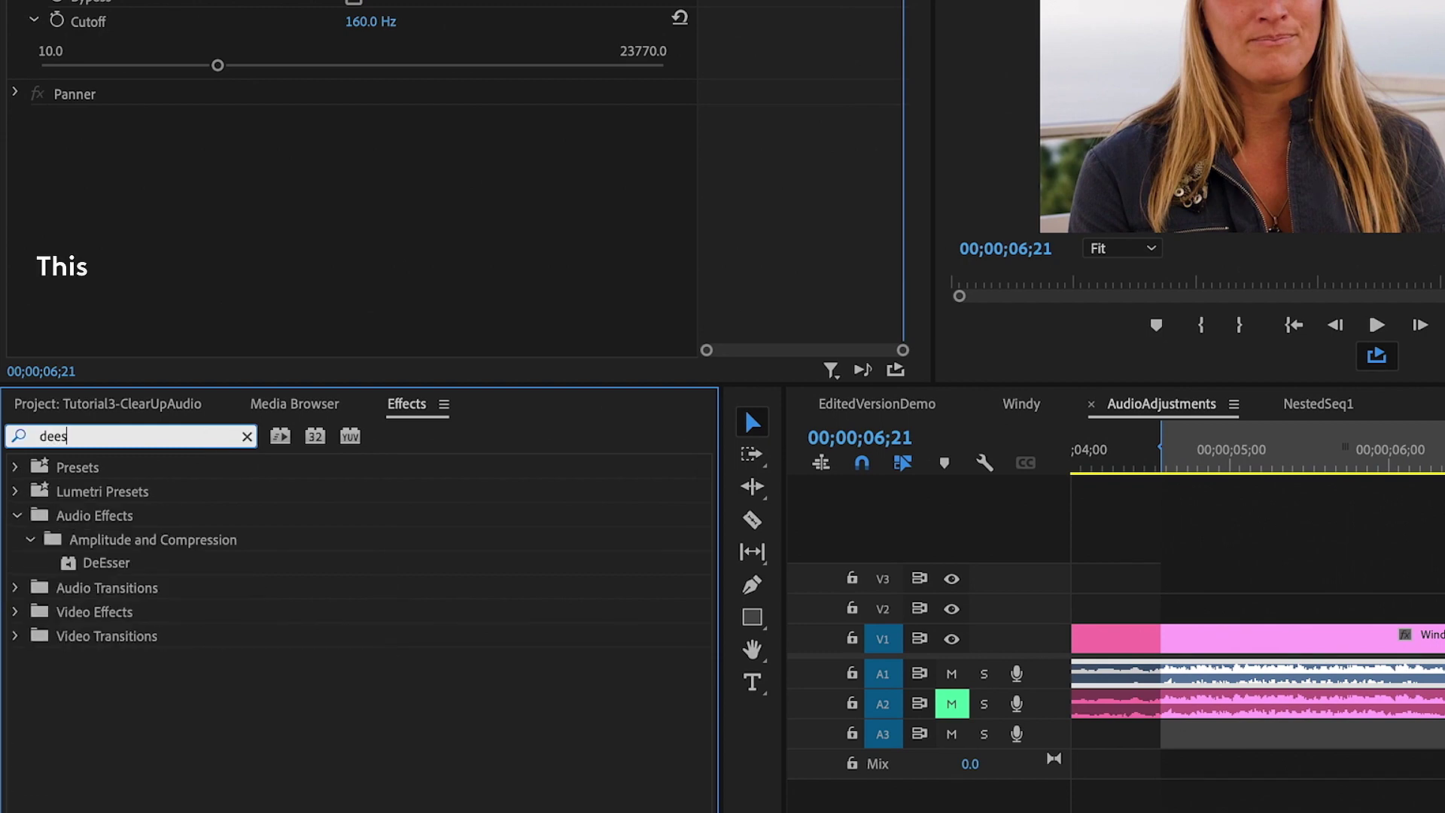
left_click_drag(104, 567, 298, 276)
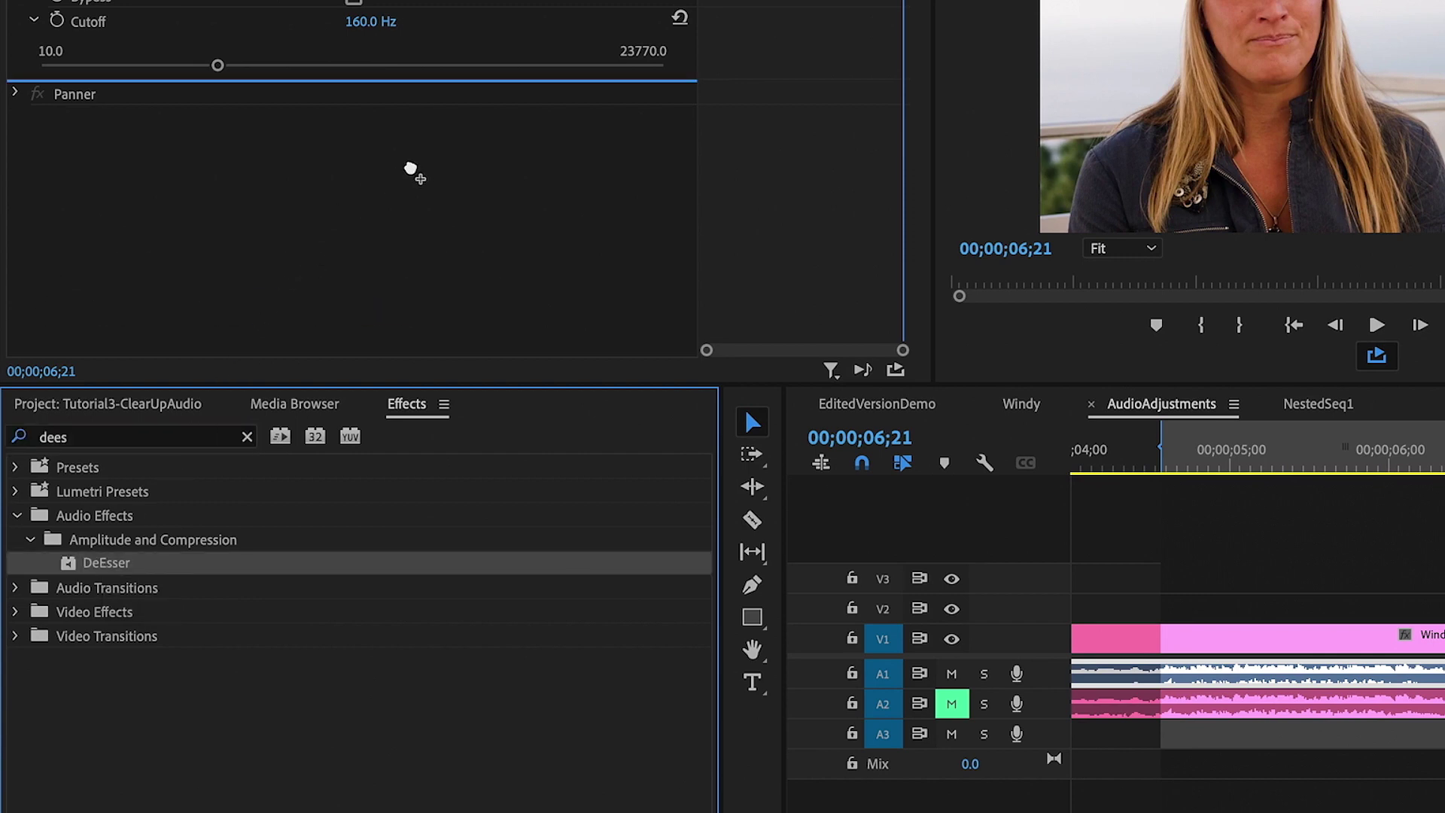
left_click_drag(410, 169, 410, 165)
left_click(398, 305)
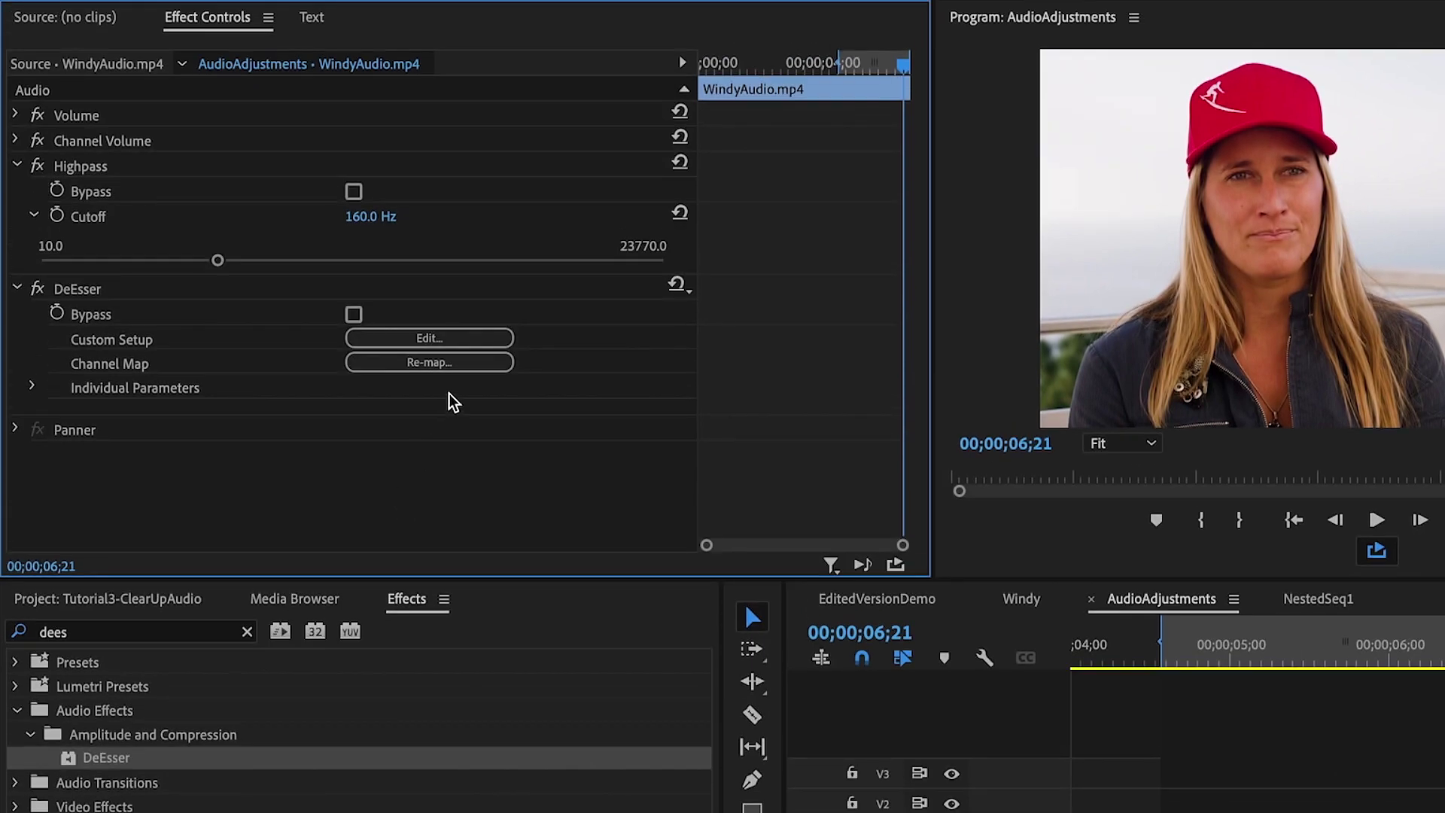
Load the DeEsser's High Voice DeSher preset and raise its threshold to -16.7 dB.
left_click(499, 340)
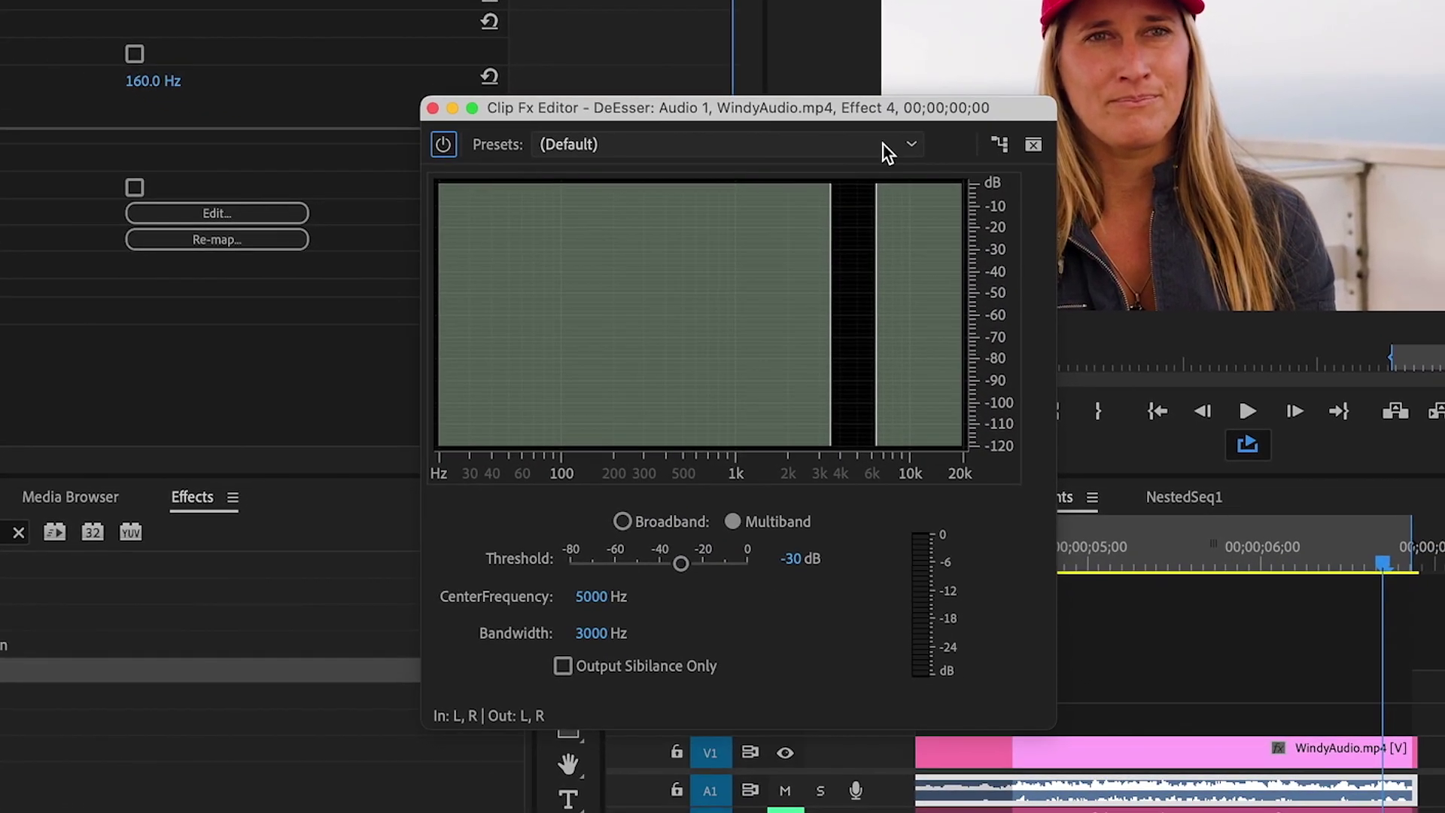
left_click(885, 151)
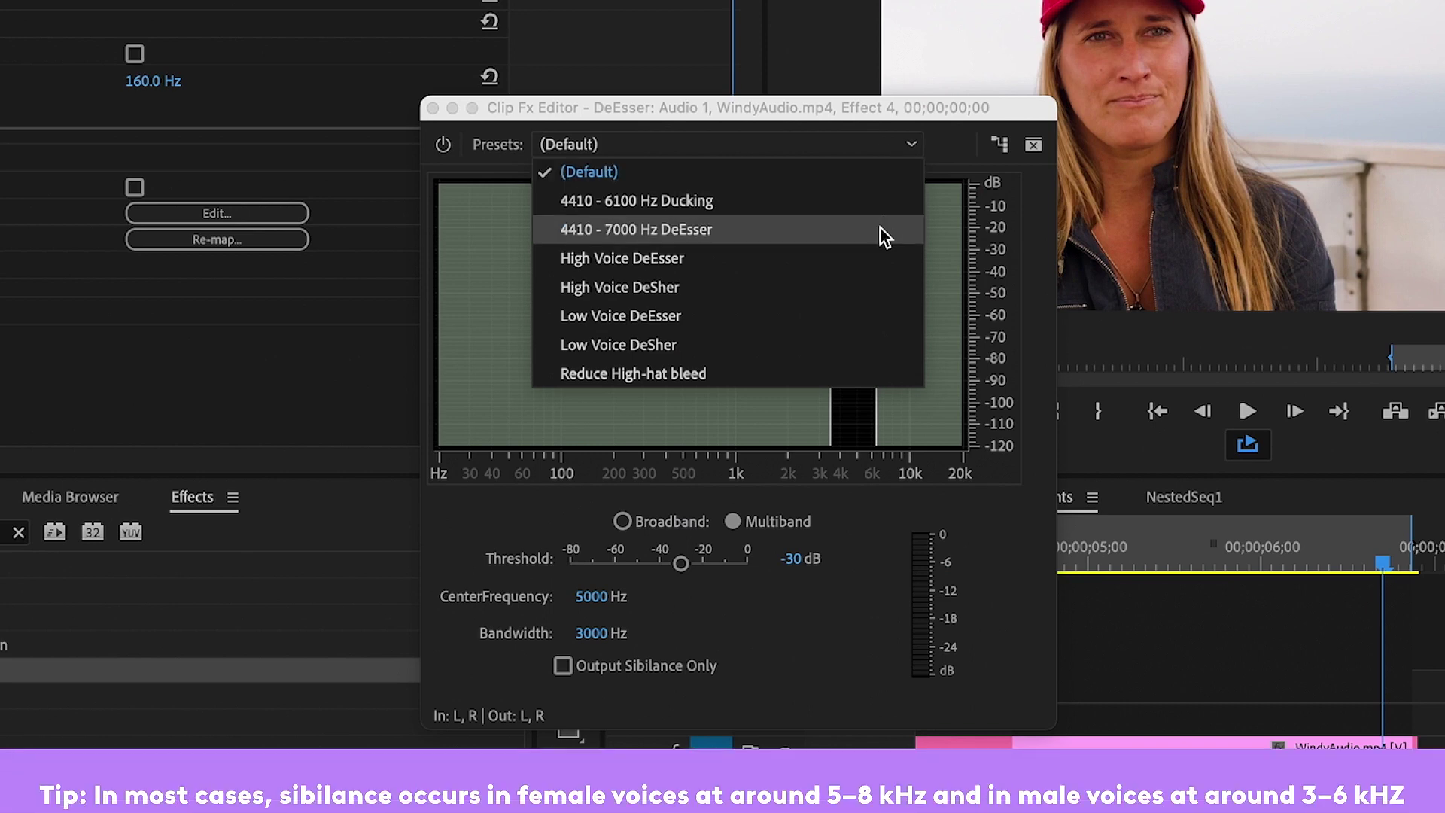
left_click(864, 297)
left_click(694, 564)
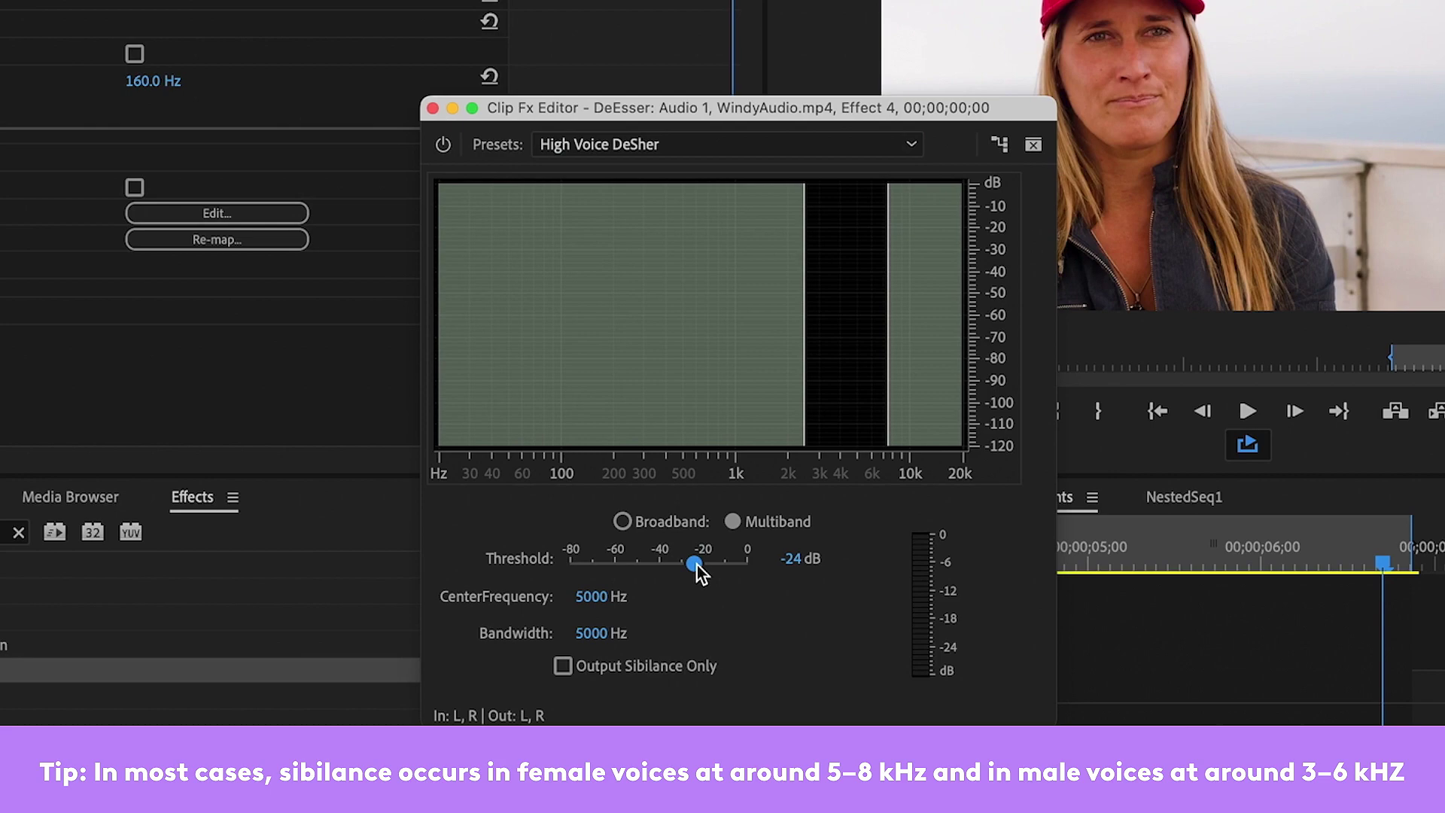
left_click_drag(710, 566, 721, 567)
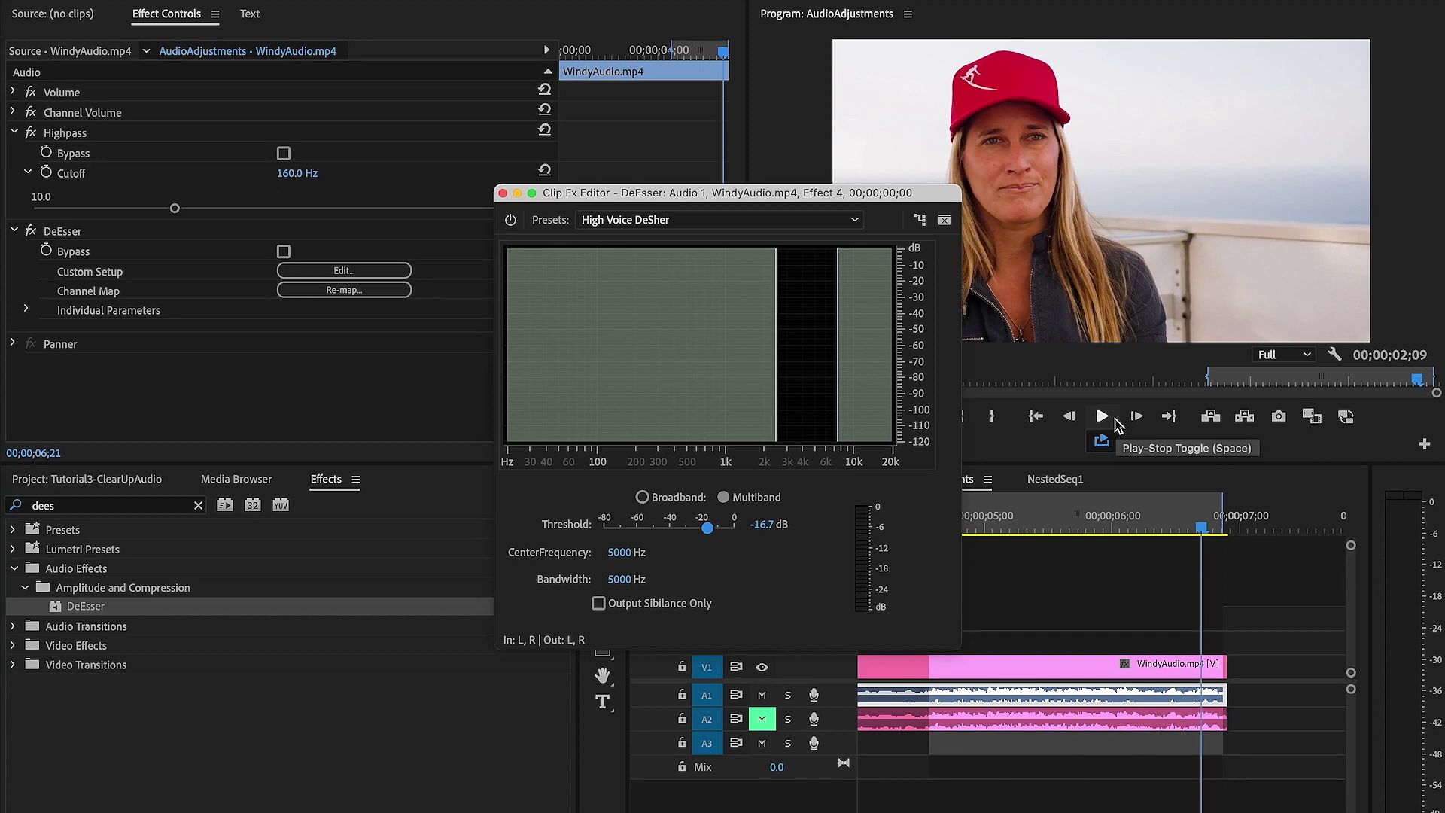
Preview the de-essed clip, then close the DeEsser editor.
left_click(1257, 419)
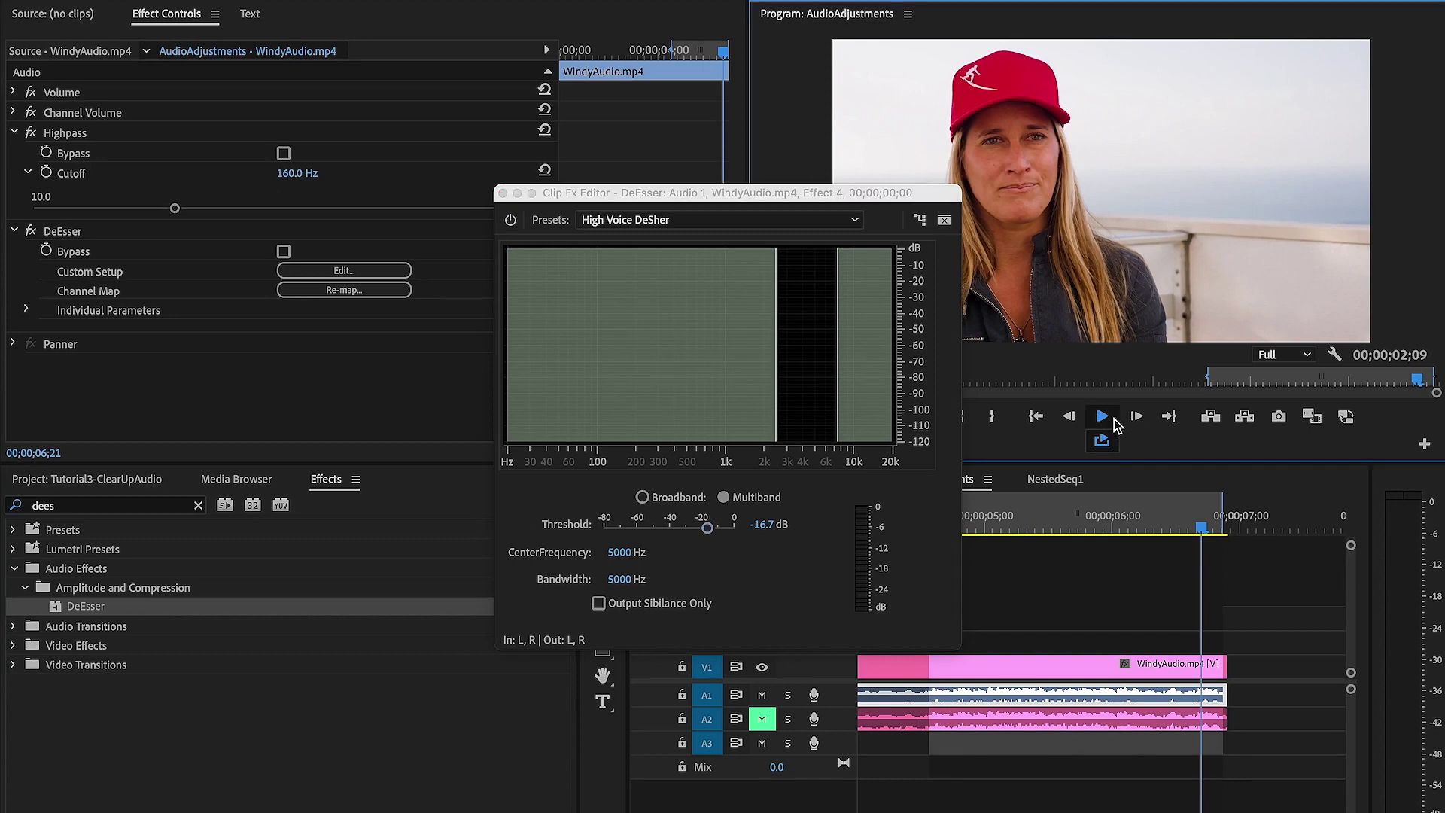
left_click(1116, 420)
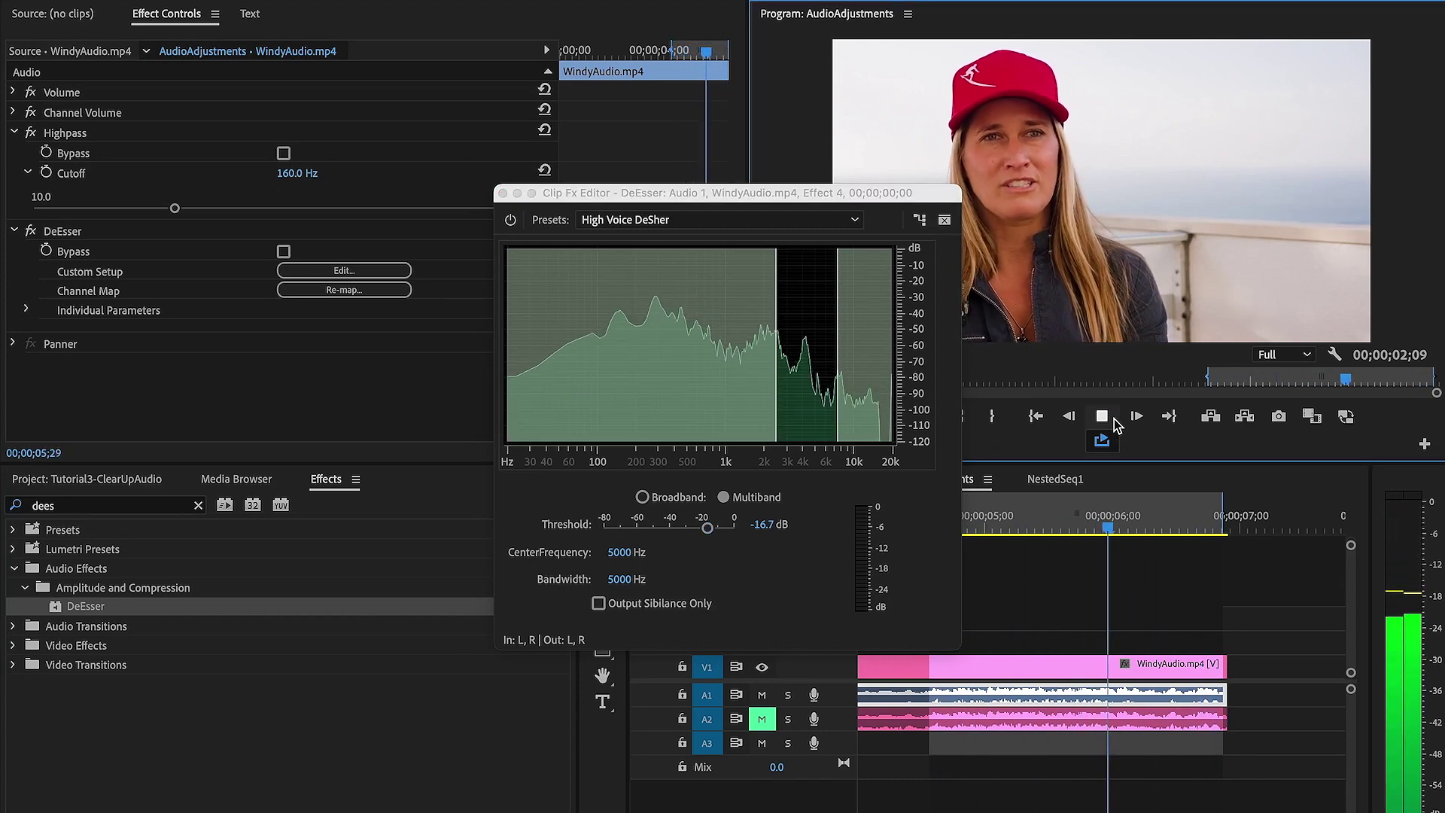
left_click(1114, 421)
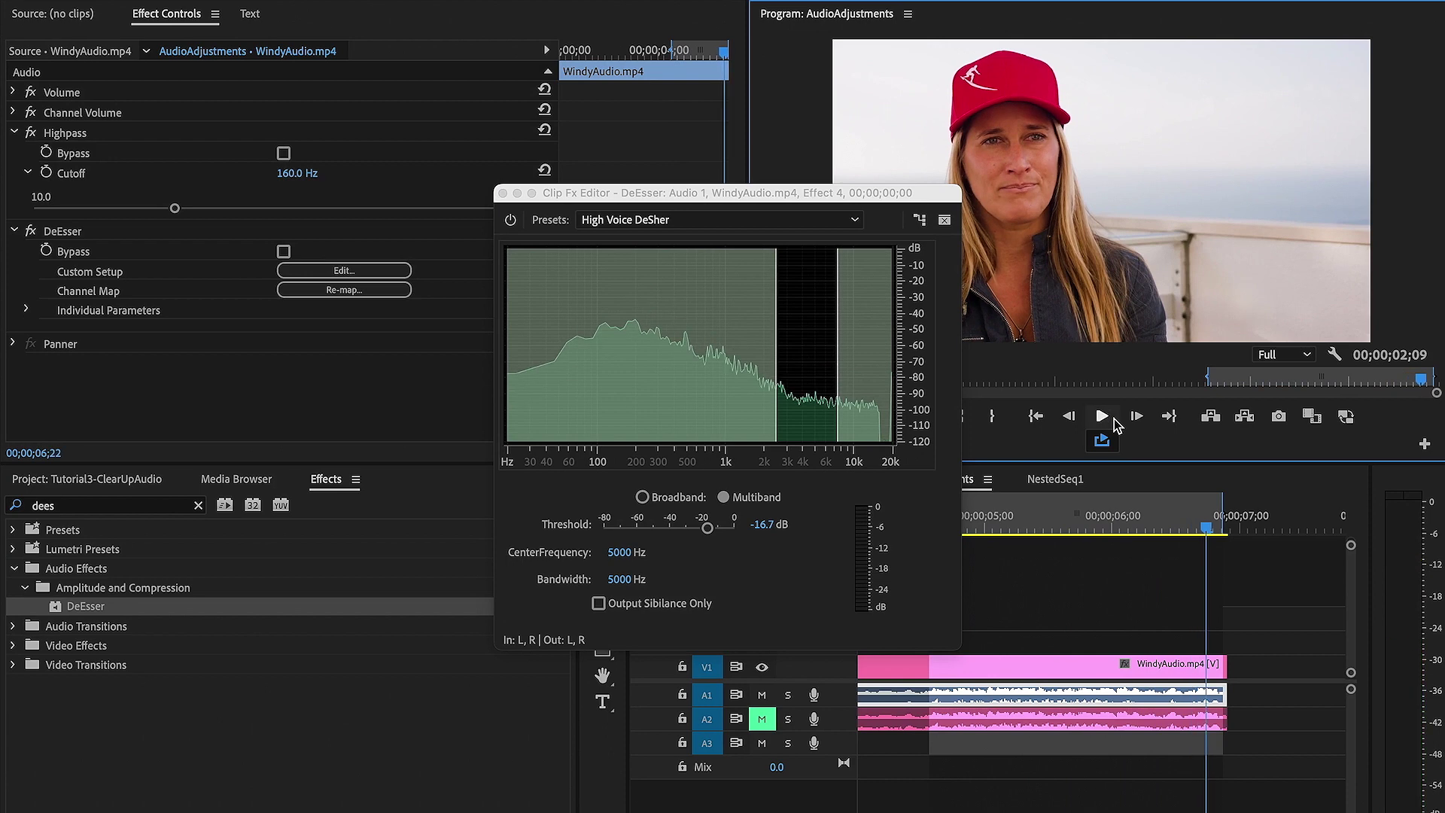
left_click(503, 193)
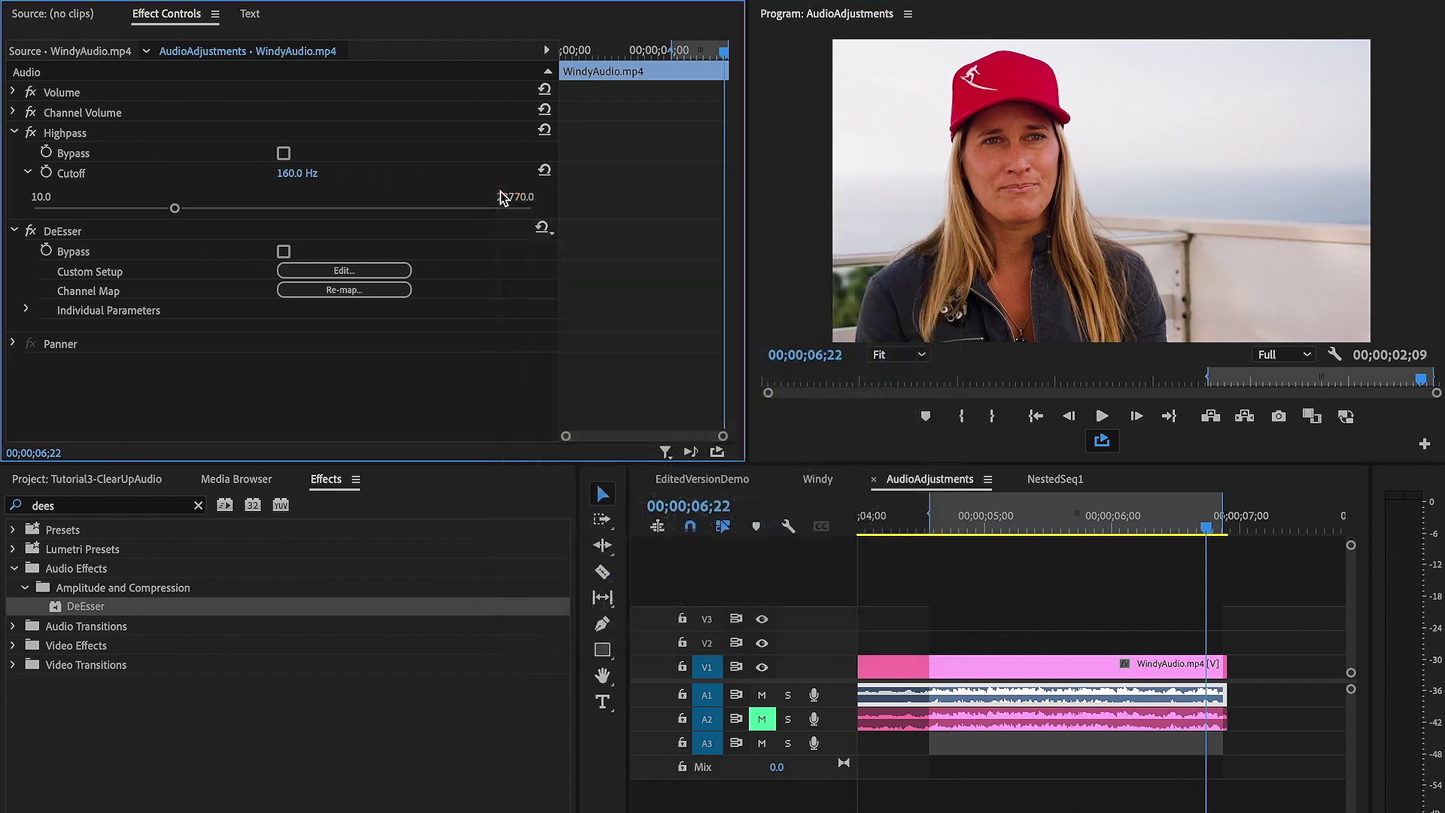
Search 'denoi', add DeNoise below DeEsser on WindyAudio.mp4, and open its editor.
left_click(199, 507)
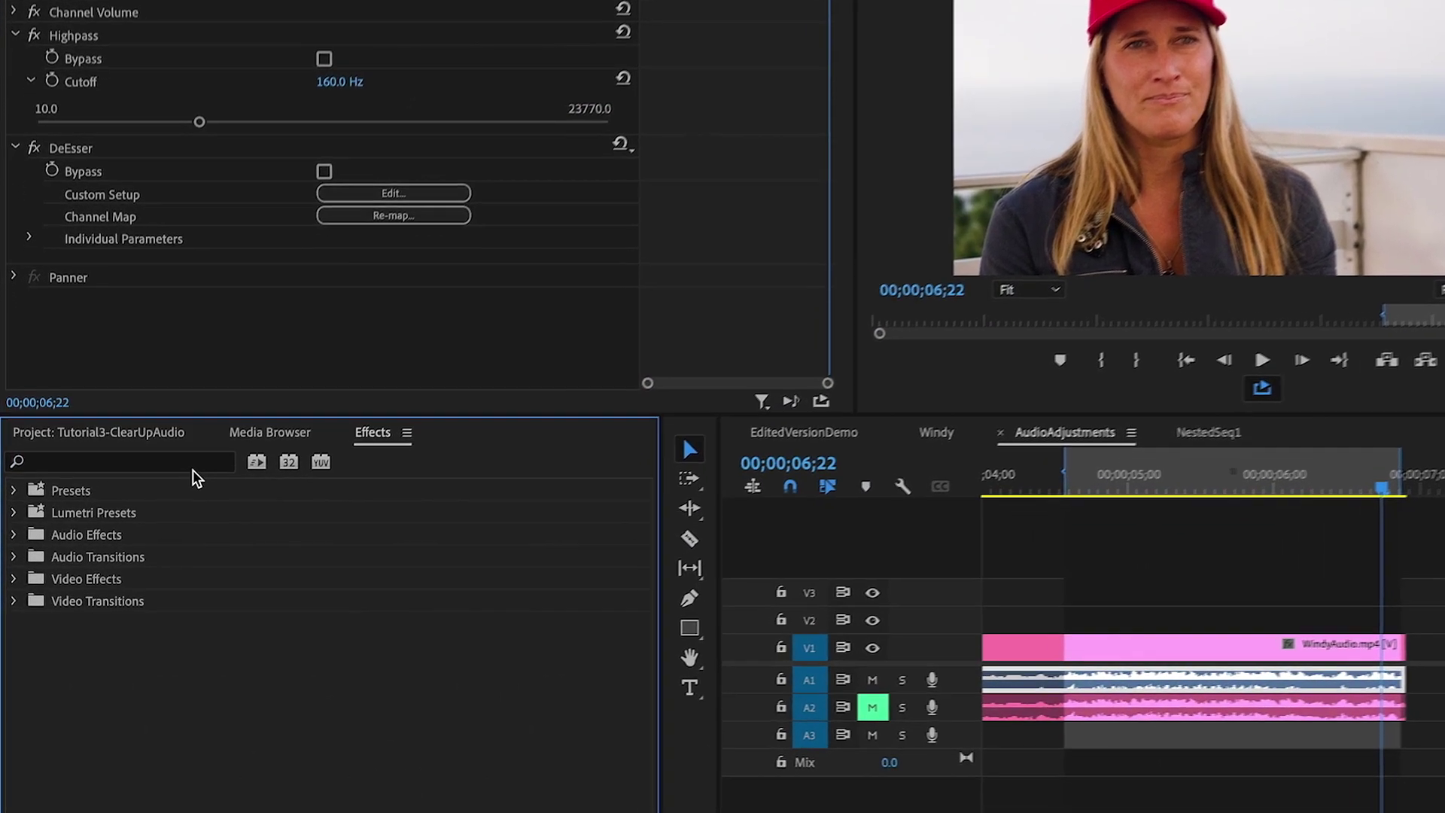
left_click(193, 467)
type("denoi")
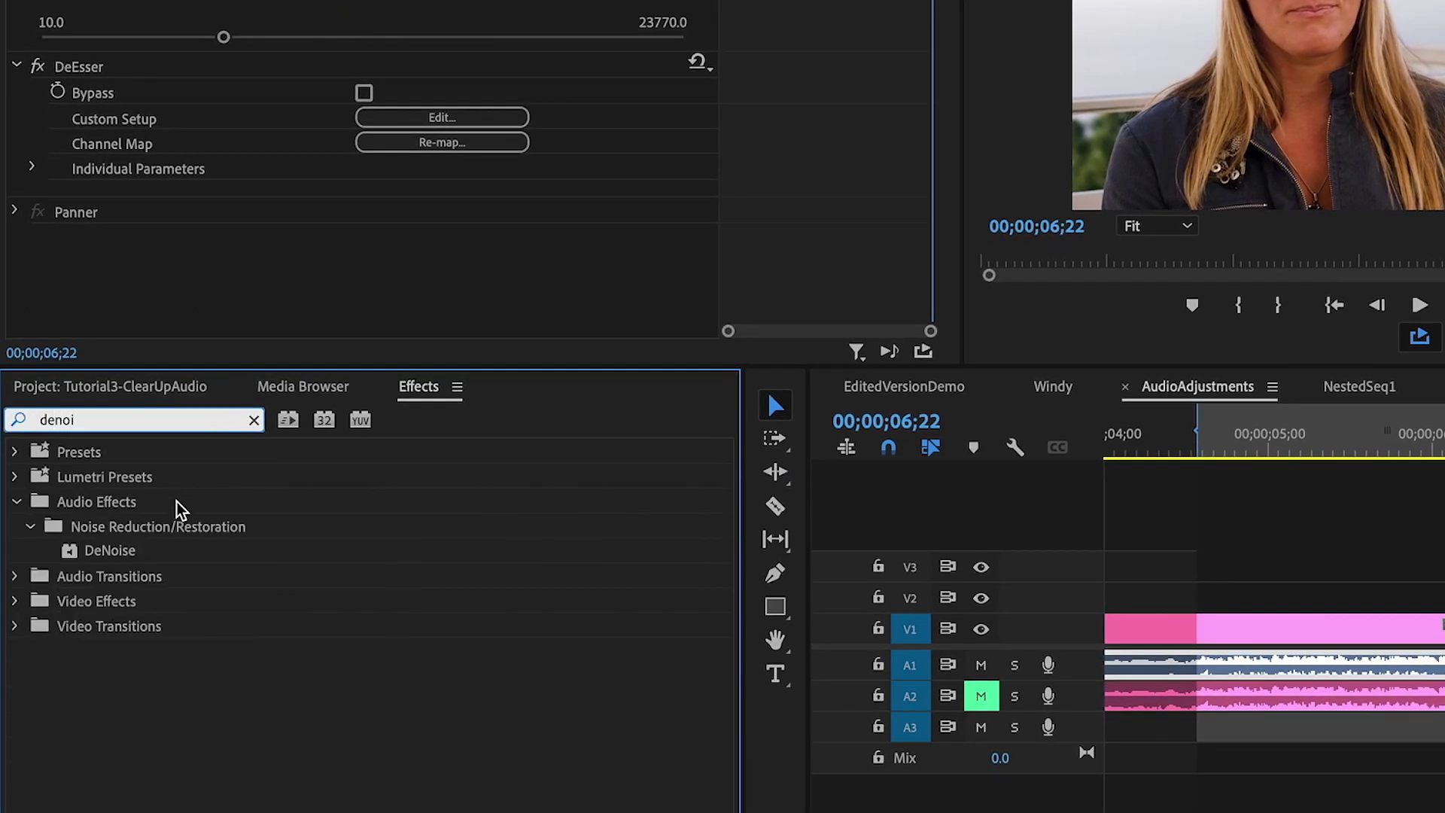
left_click_drag(197, 556, 435, 281)
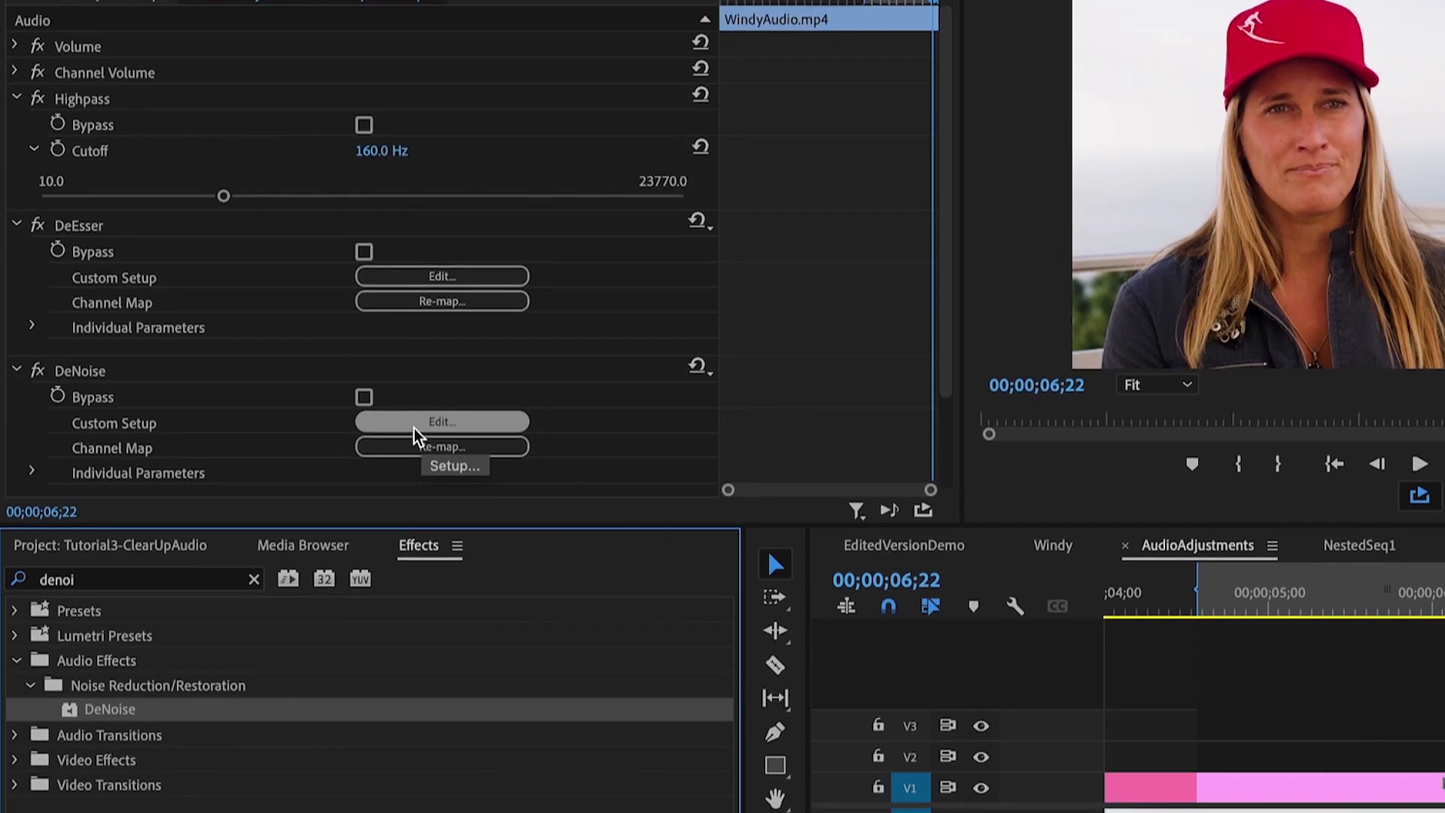
left_click(413, 426)
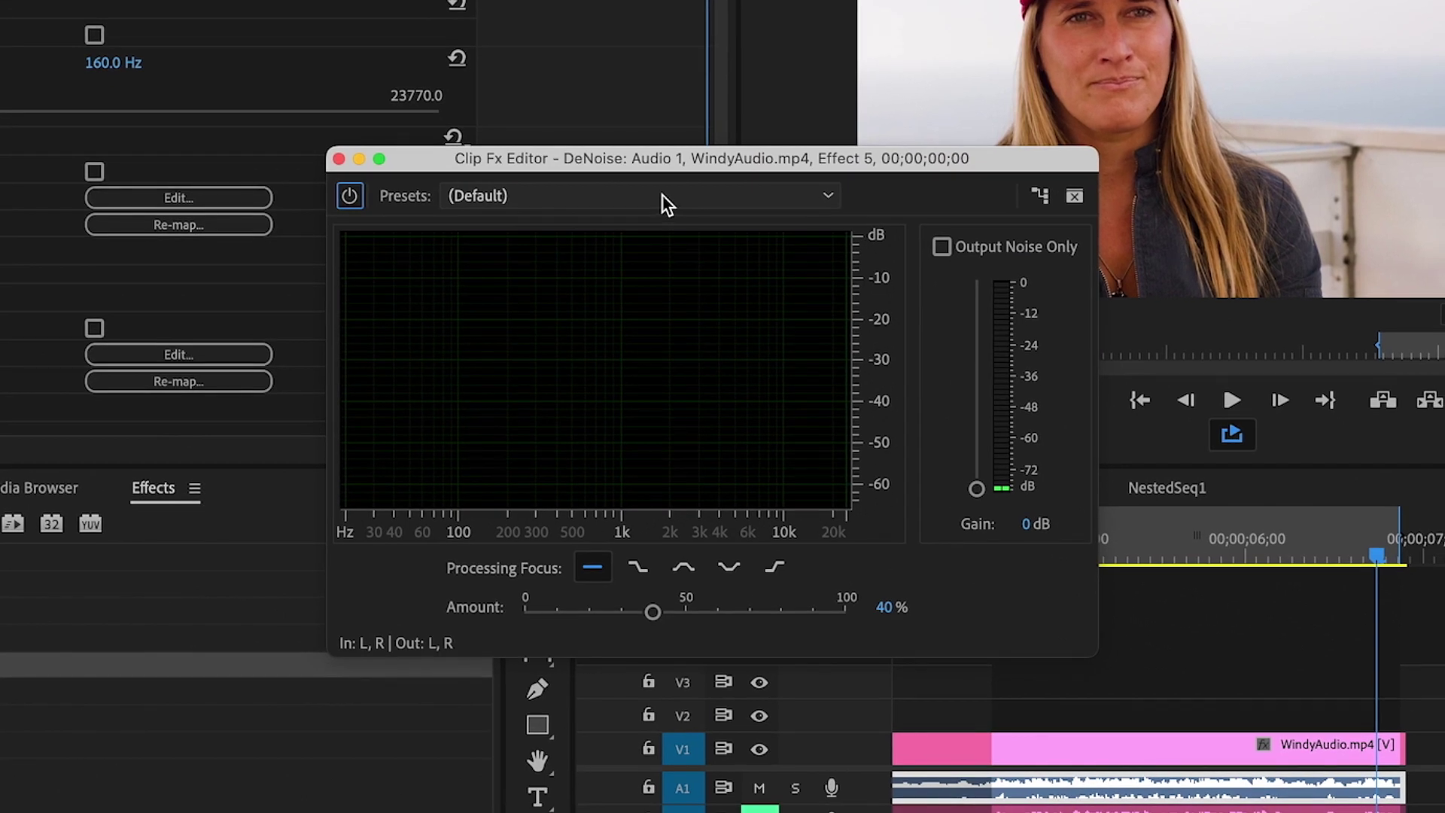
Choose the Light Noise Reduction DeNoise preset and preview the result.
left_click(662, 197)
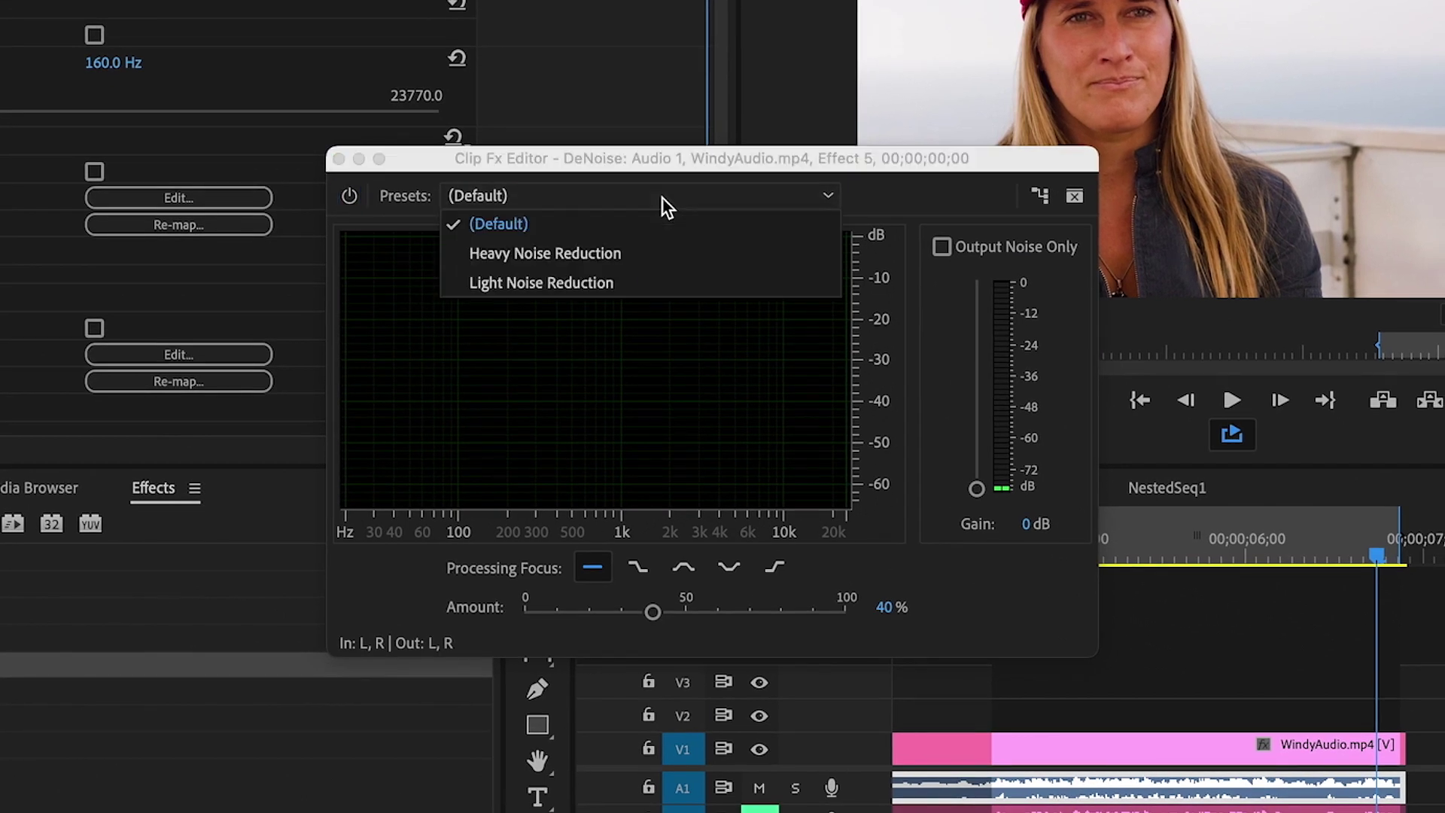
left_click(801, 282)
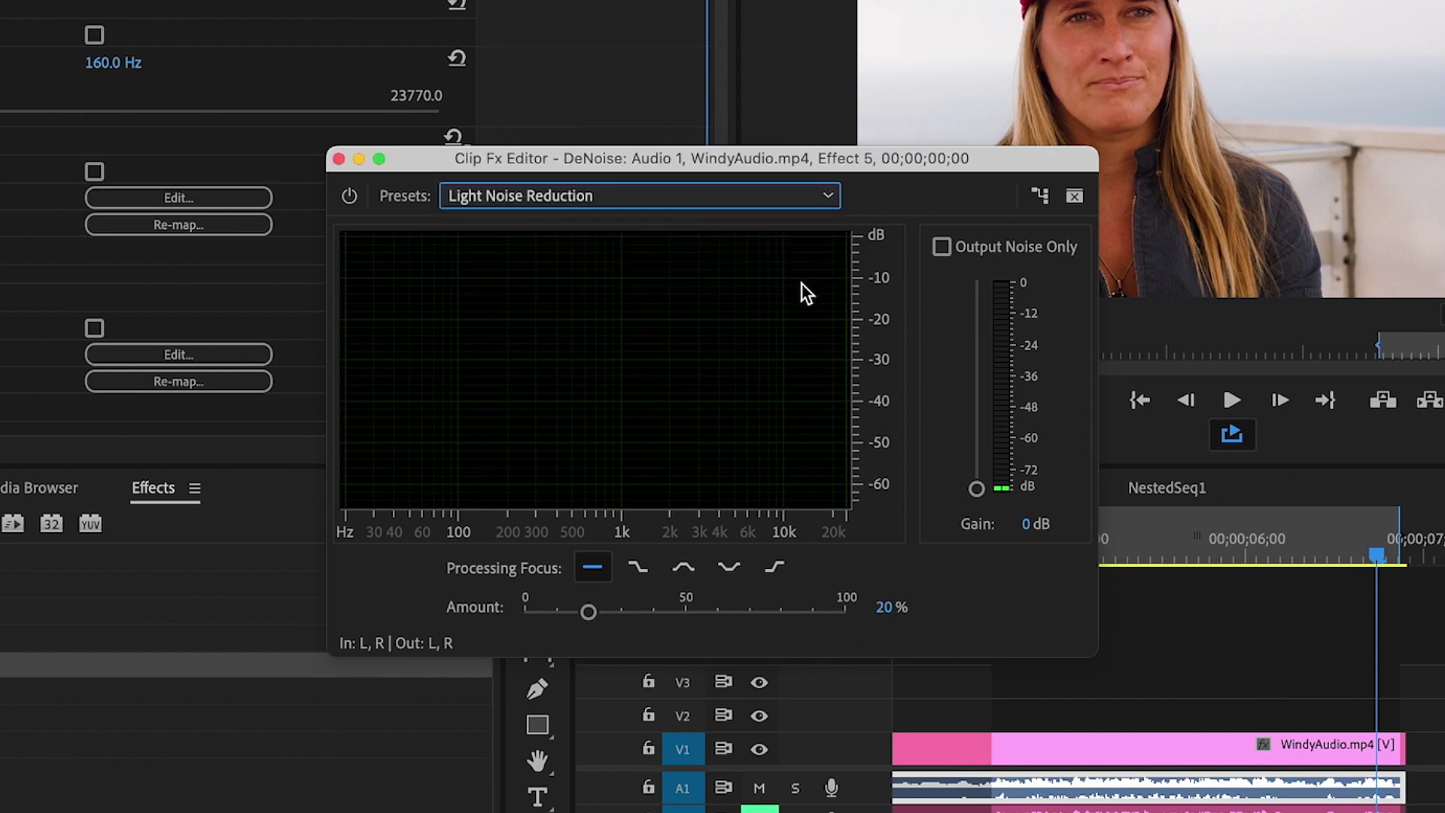
left_click(1236, 399)
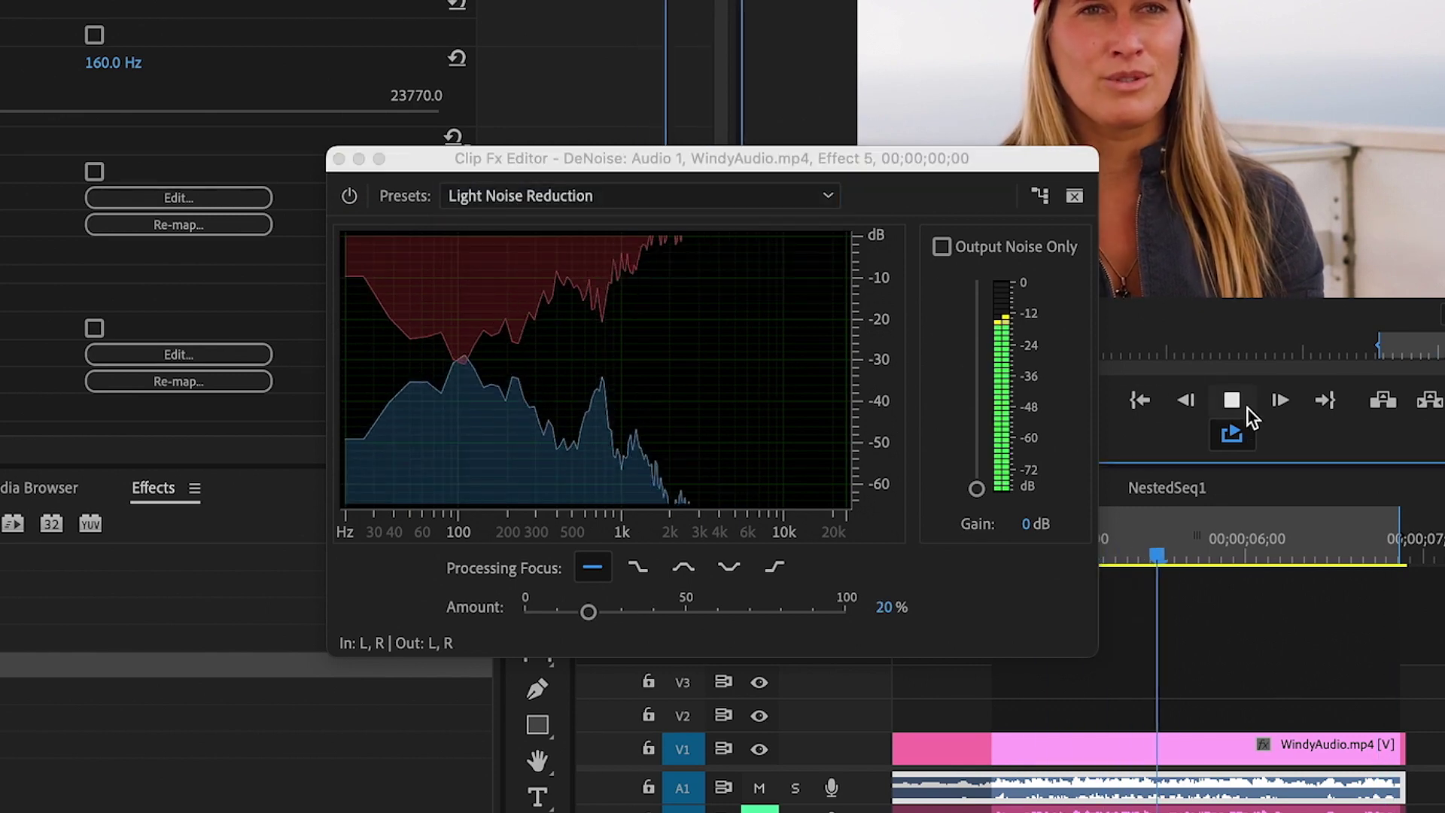
left_click(1248, 408)
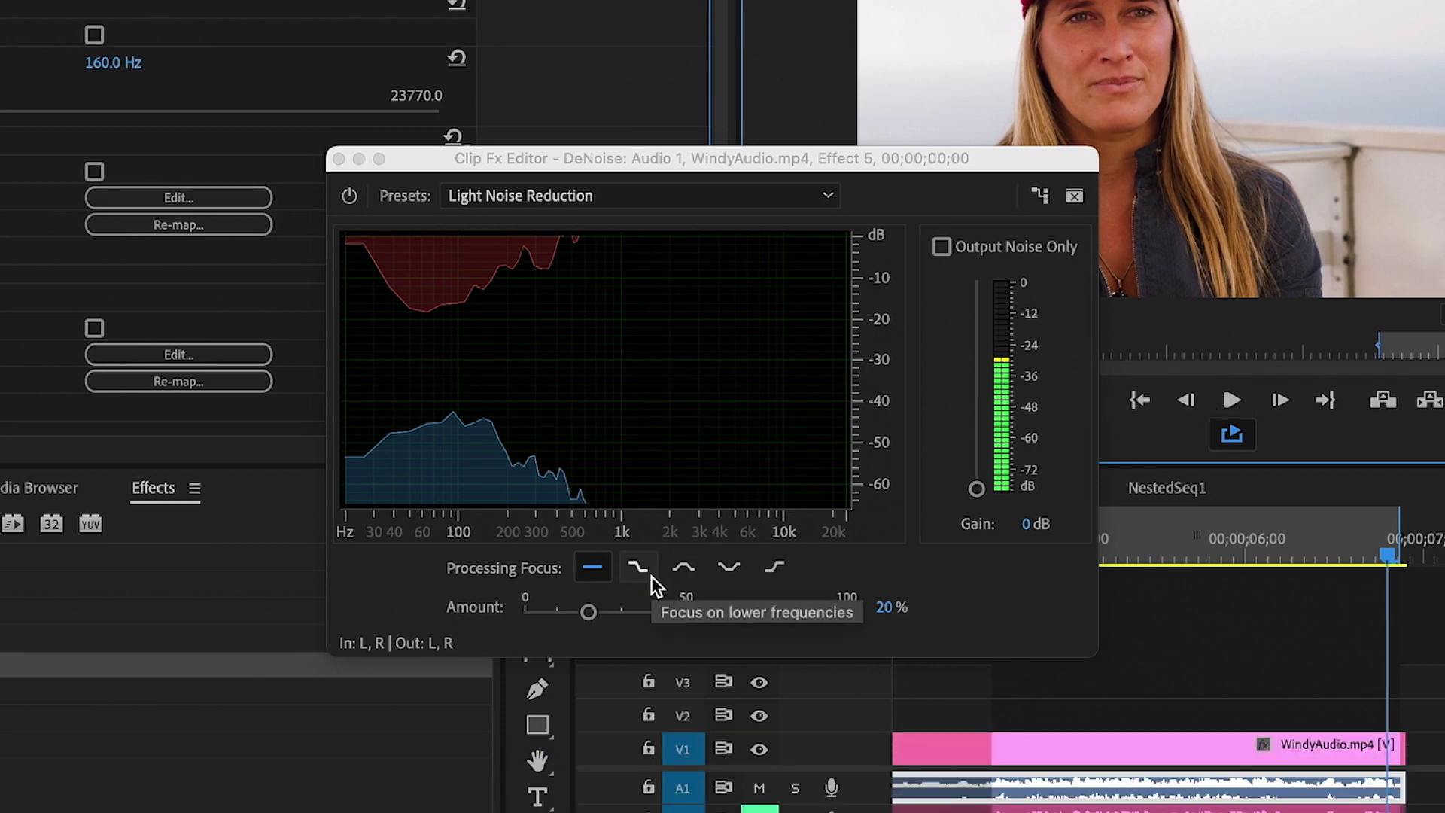
Focus DeNoise on lower frequencies, preview again, close the editor and clear the search.
left_click(652, 575)
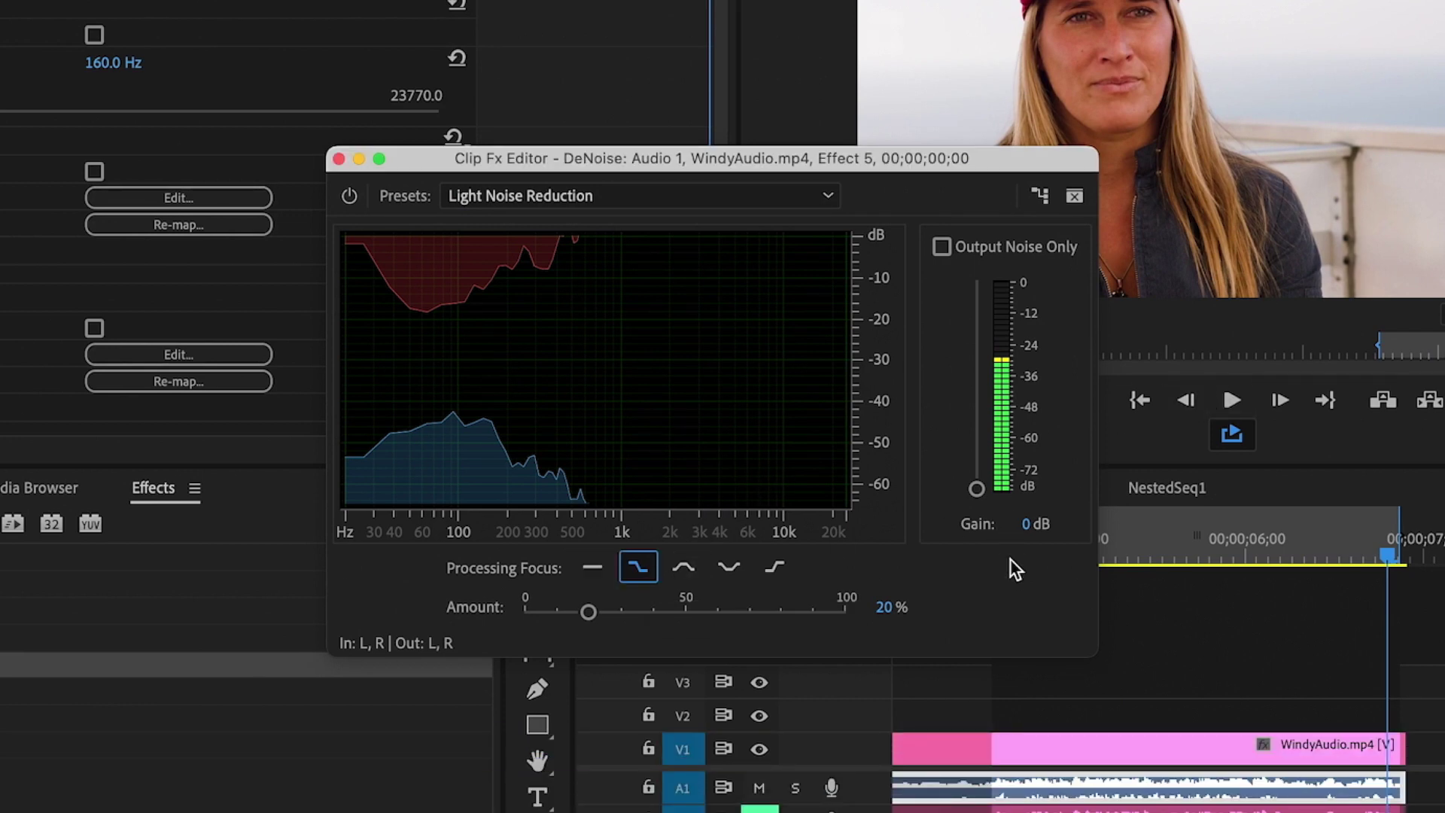
left_click(1245, 396)
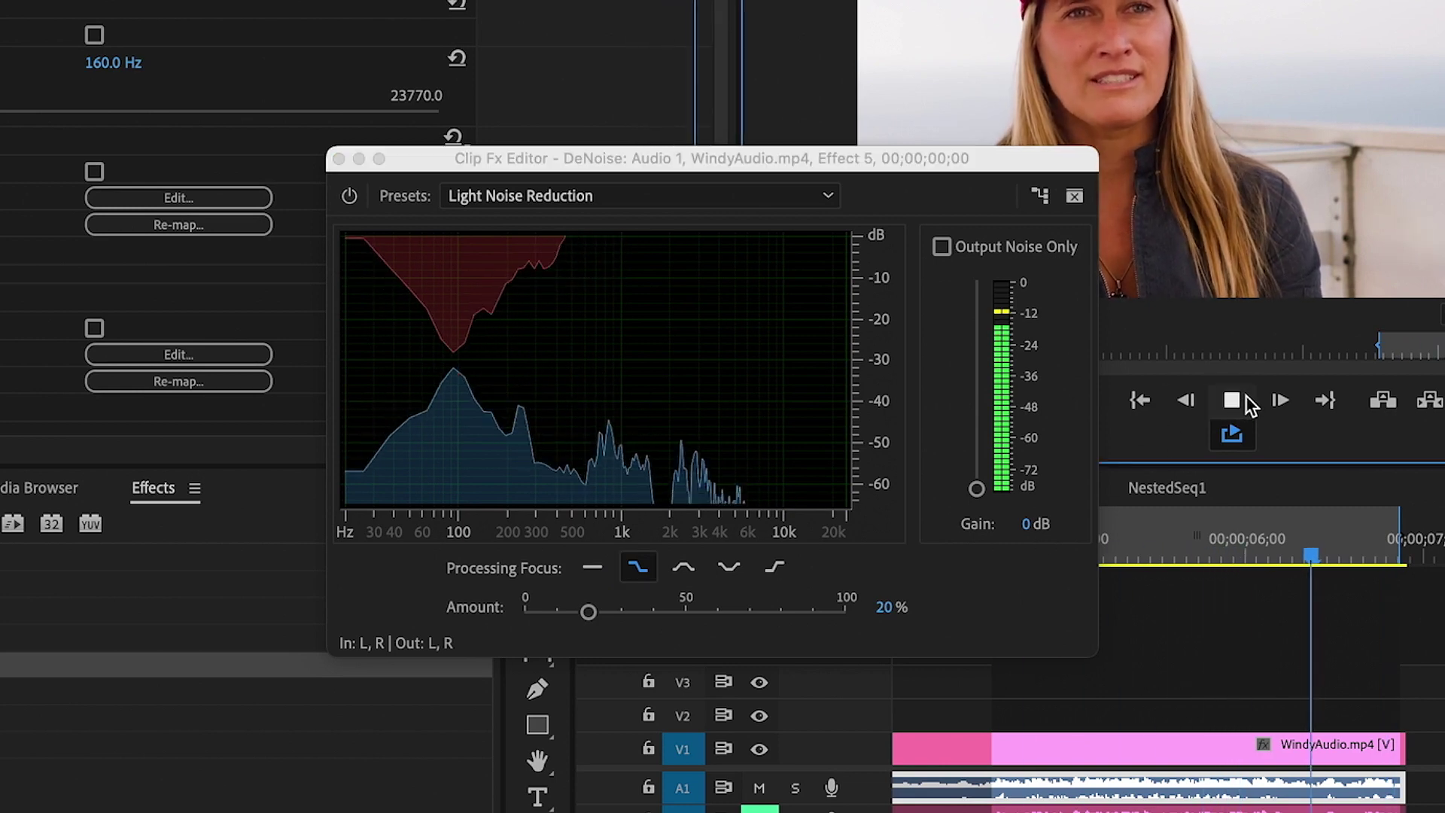
left_click(1244, 397)
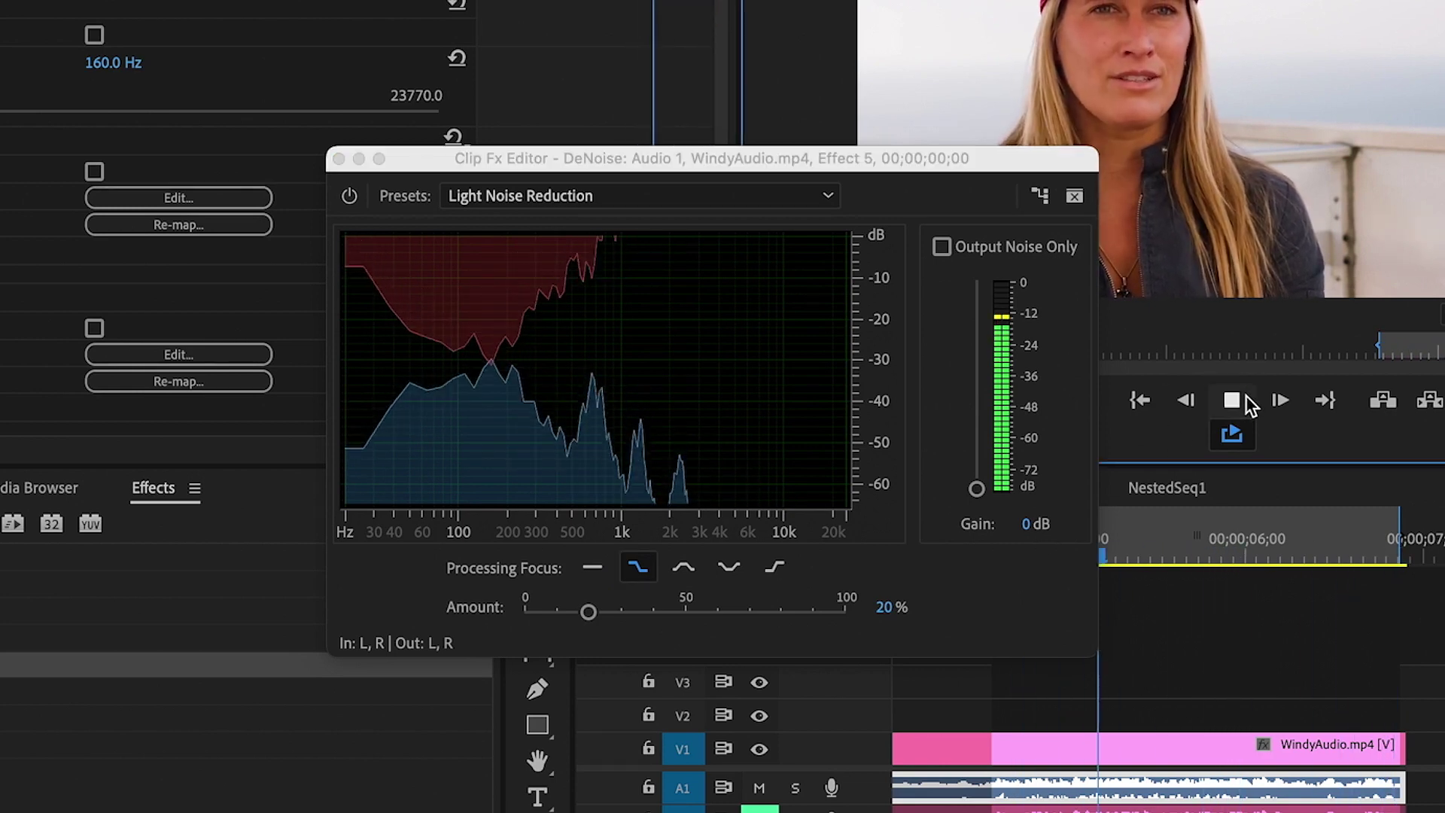
left_click(1231, 399)
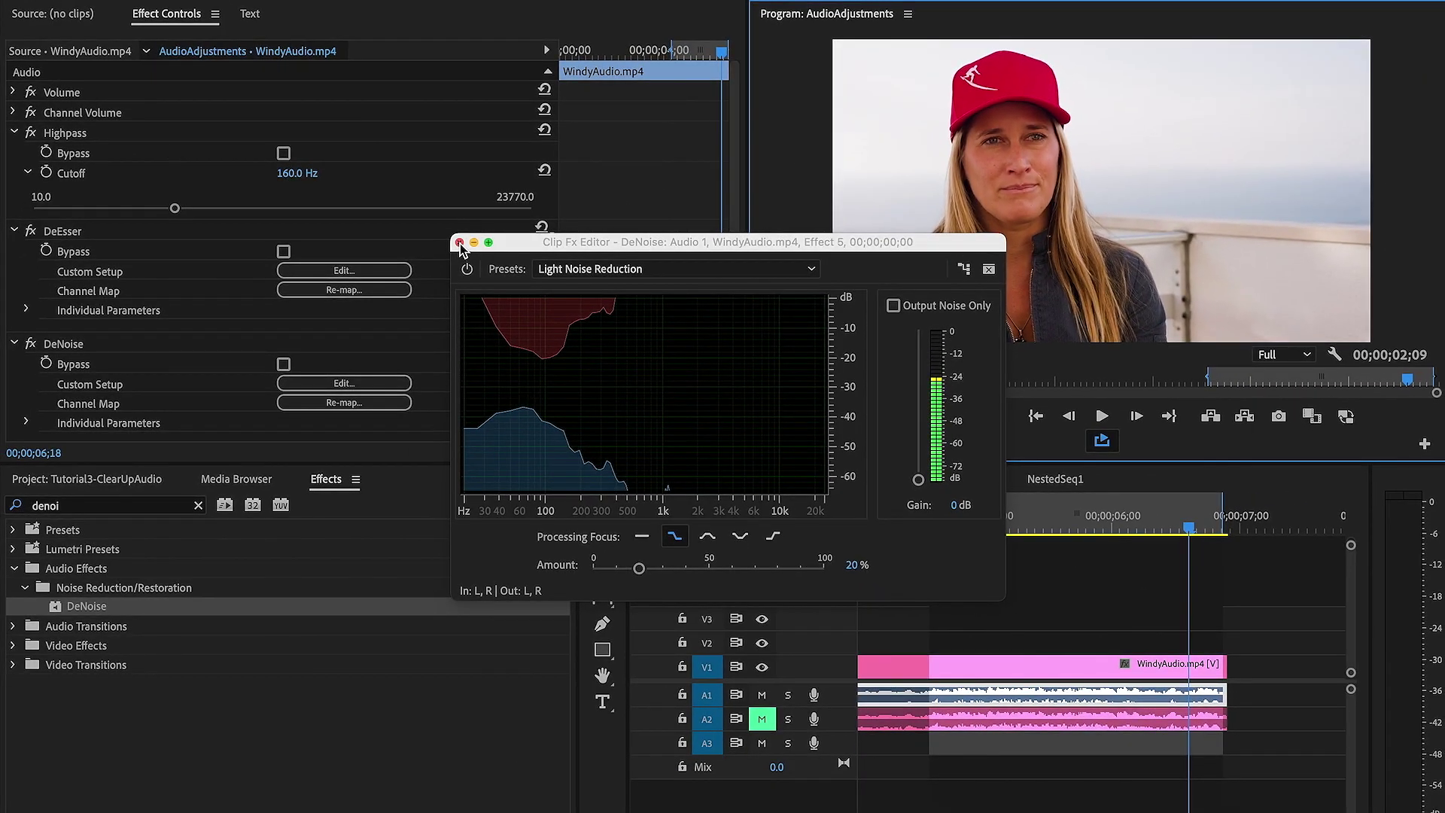
left_click(460, 243)
left_click(200, 507)
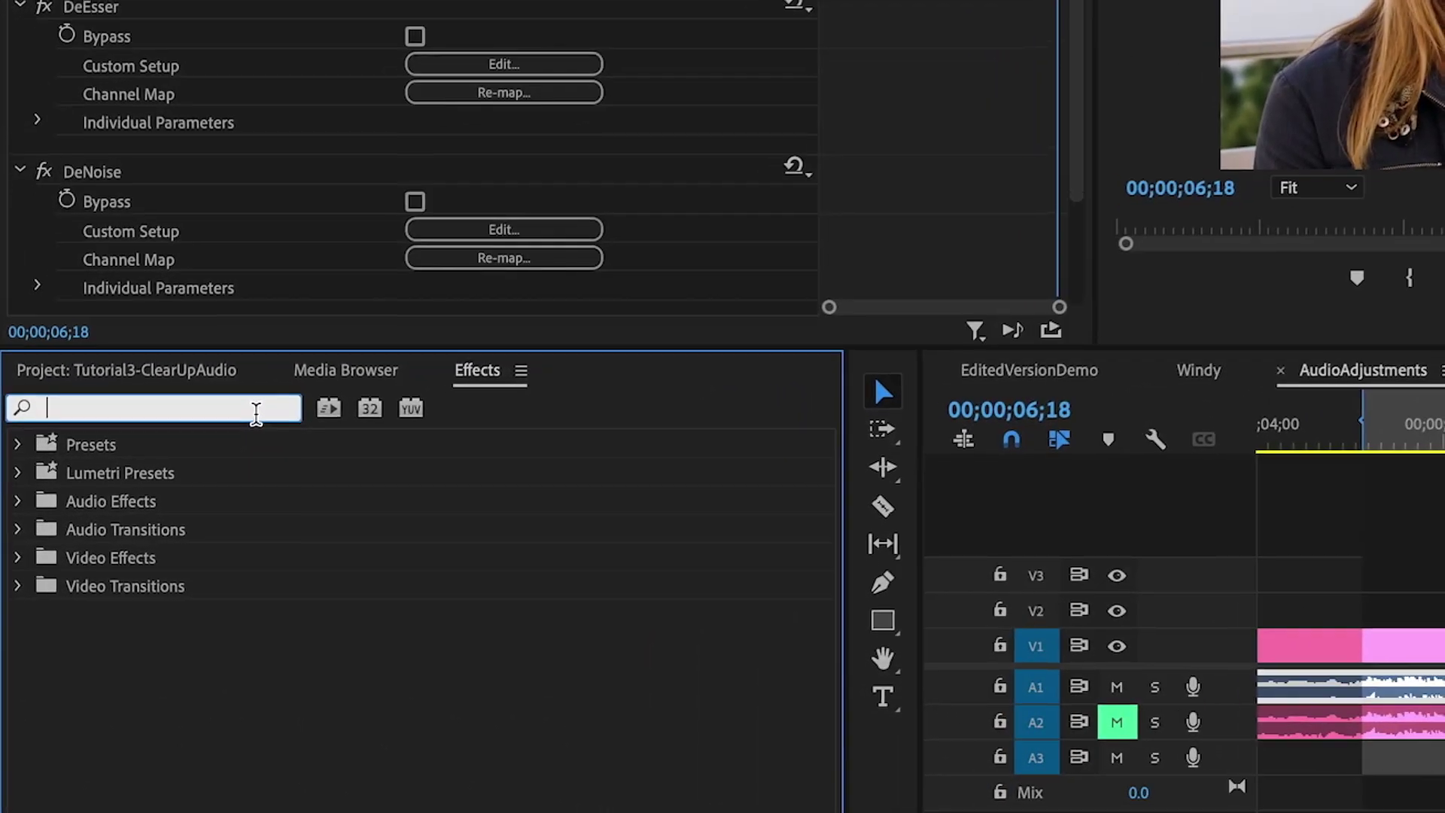
Add Parametric Equalizer below DeNoise on WindyAudio.mp4 and open its curve editor.
type("parame")
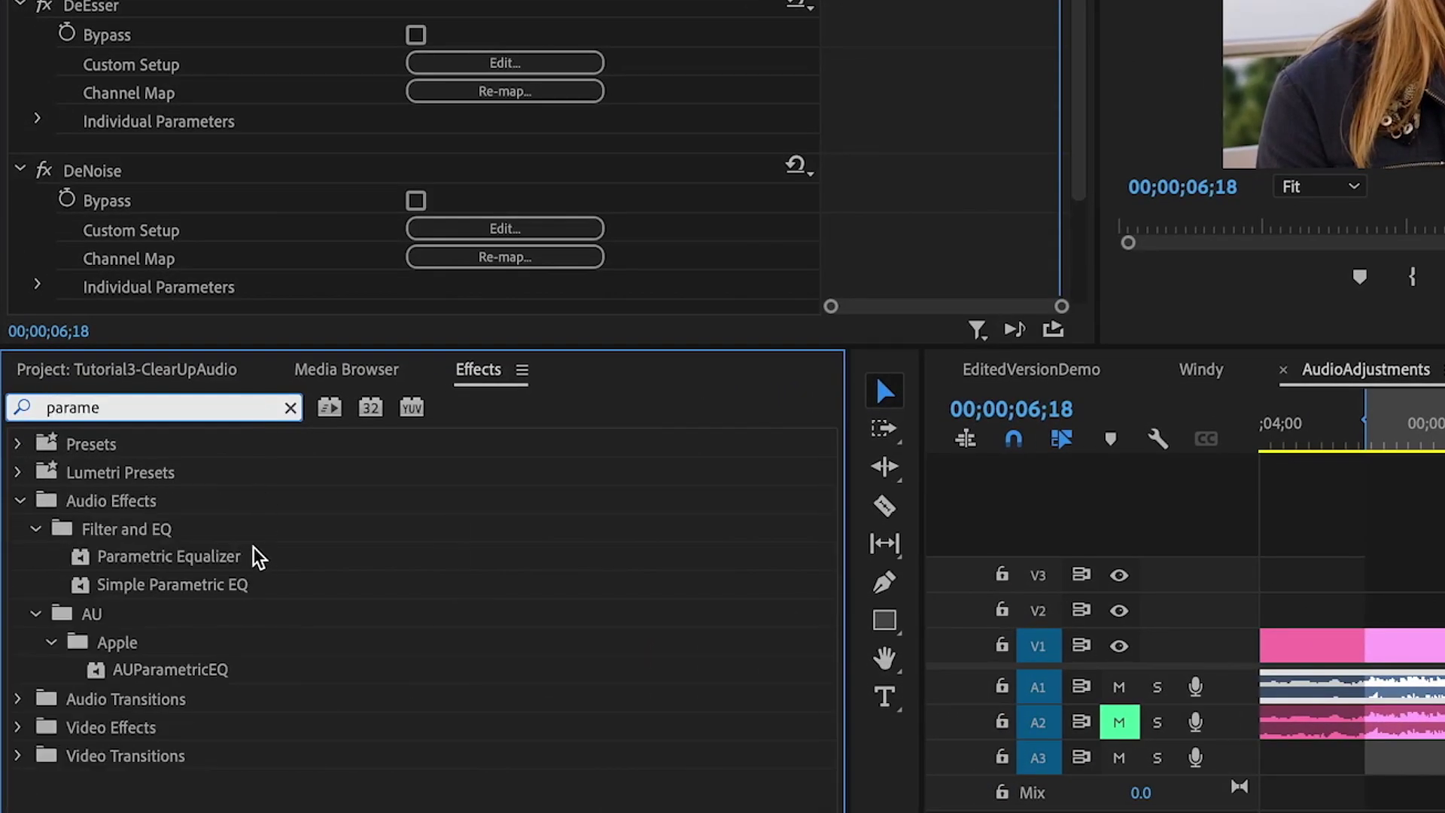
scroll(460, 309, "down", 3)
left_click_drag(164, 549, 557, 192)
left_click_drag(672, 195, 667, 187)
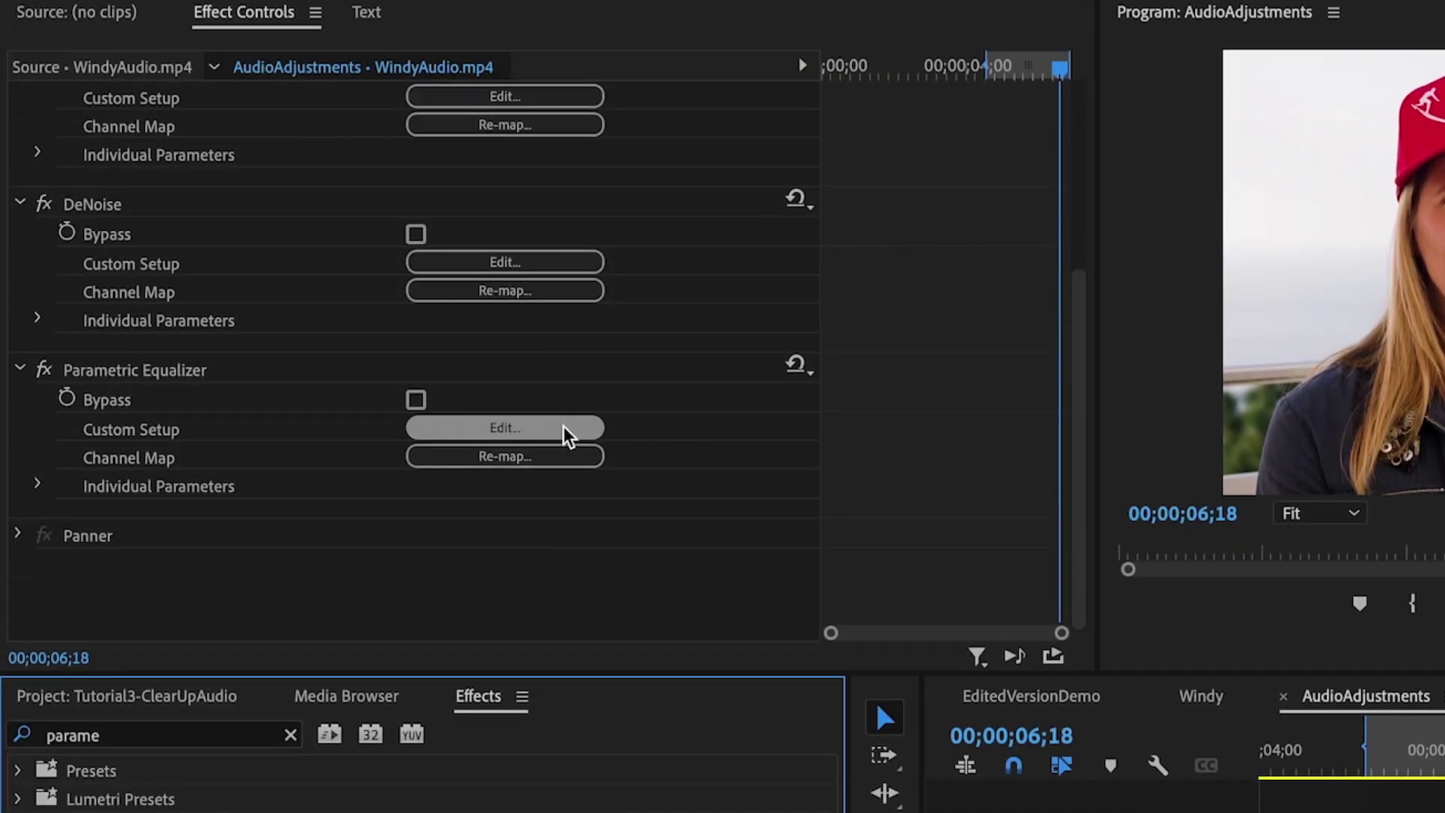
left_click(566, 435)
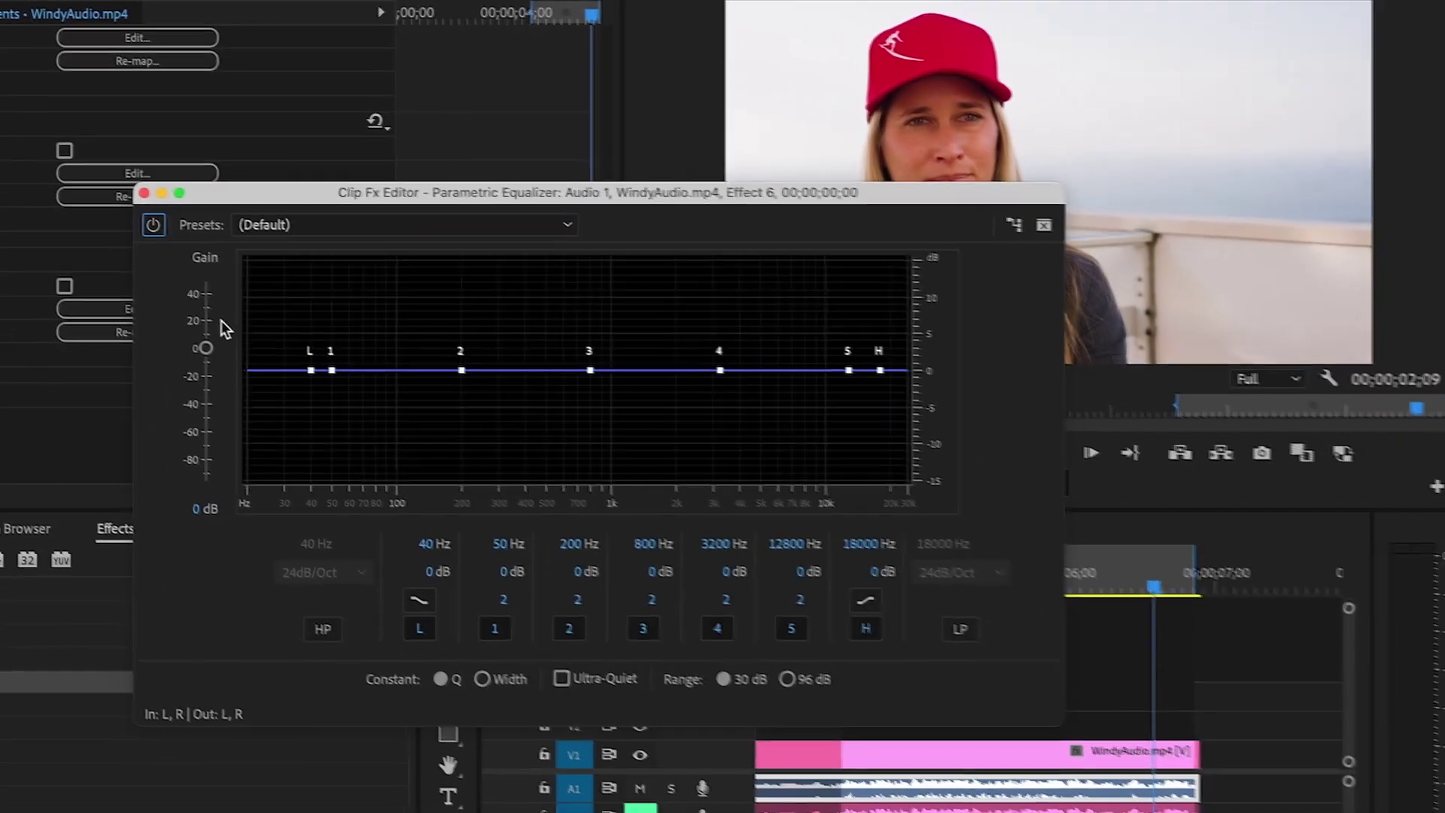
Cut the low band near 20 Hz, peak band 2 at 136 Hz +5.1 dB, and preview.
left_click(306, 369)
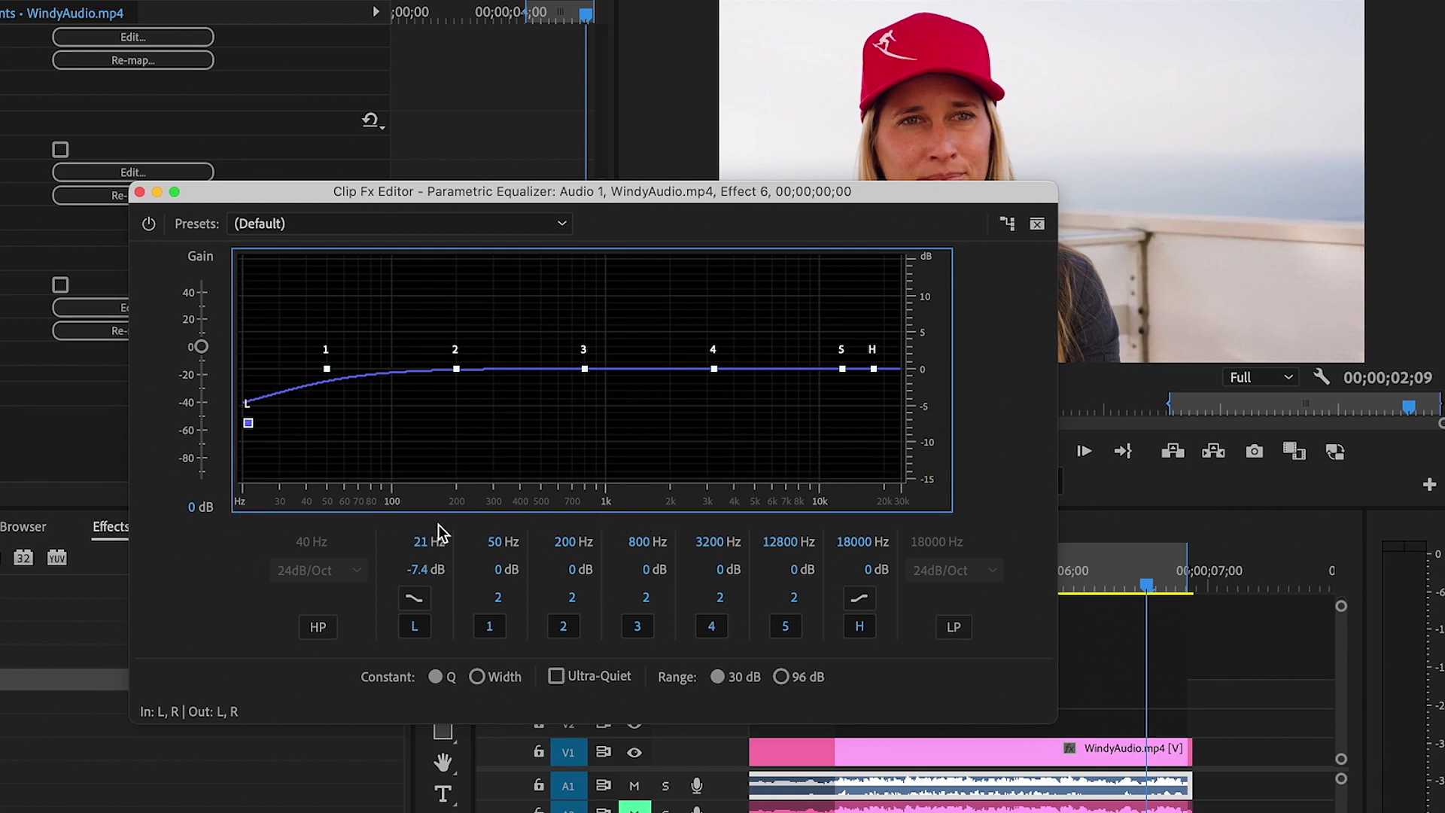
left_click_drag(248, 423, 249, 424)
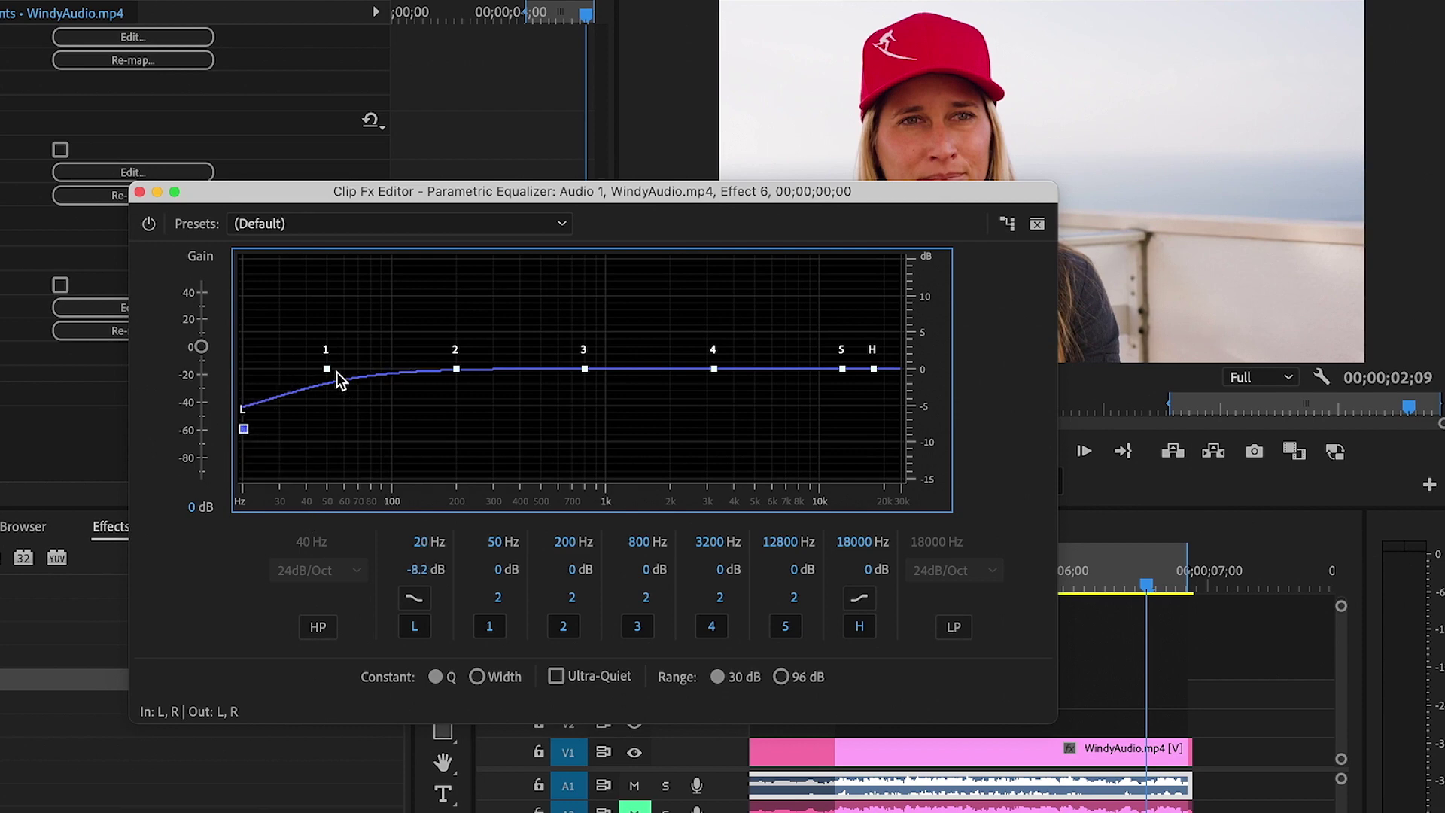
left_click_drag(327, 369, 329, 369)
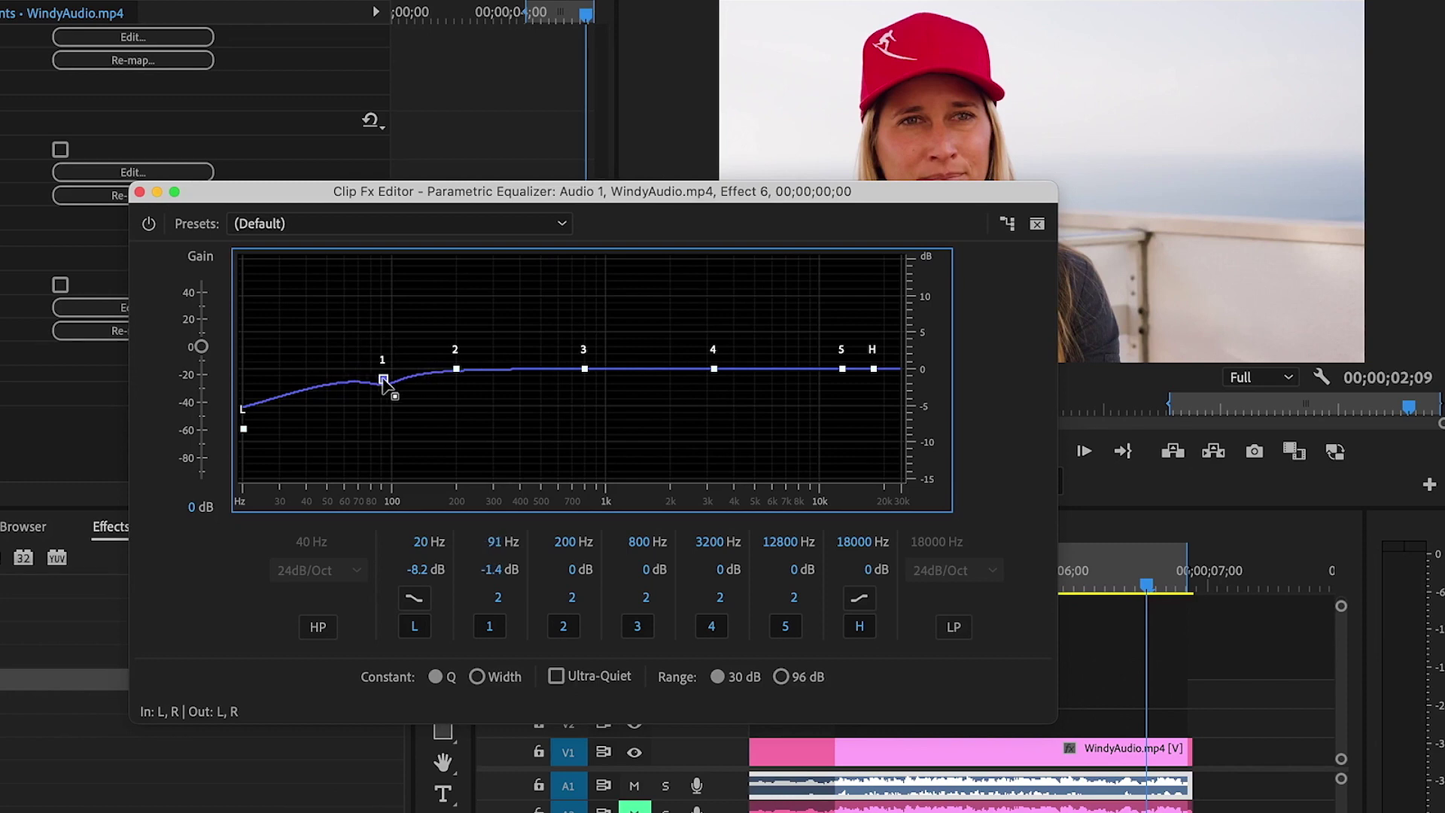
left_click_drag(456, 368, 421, 340)
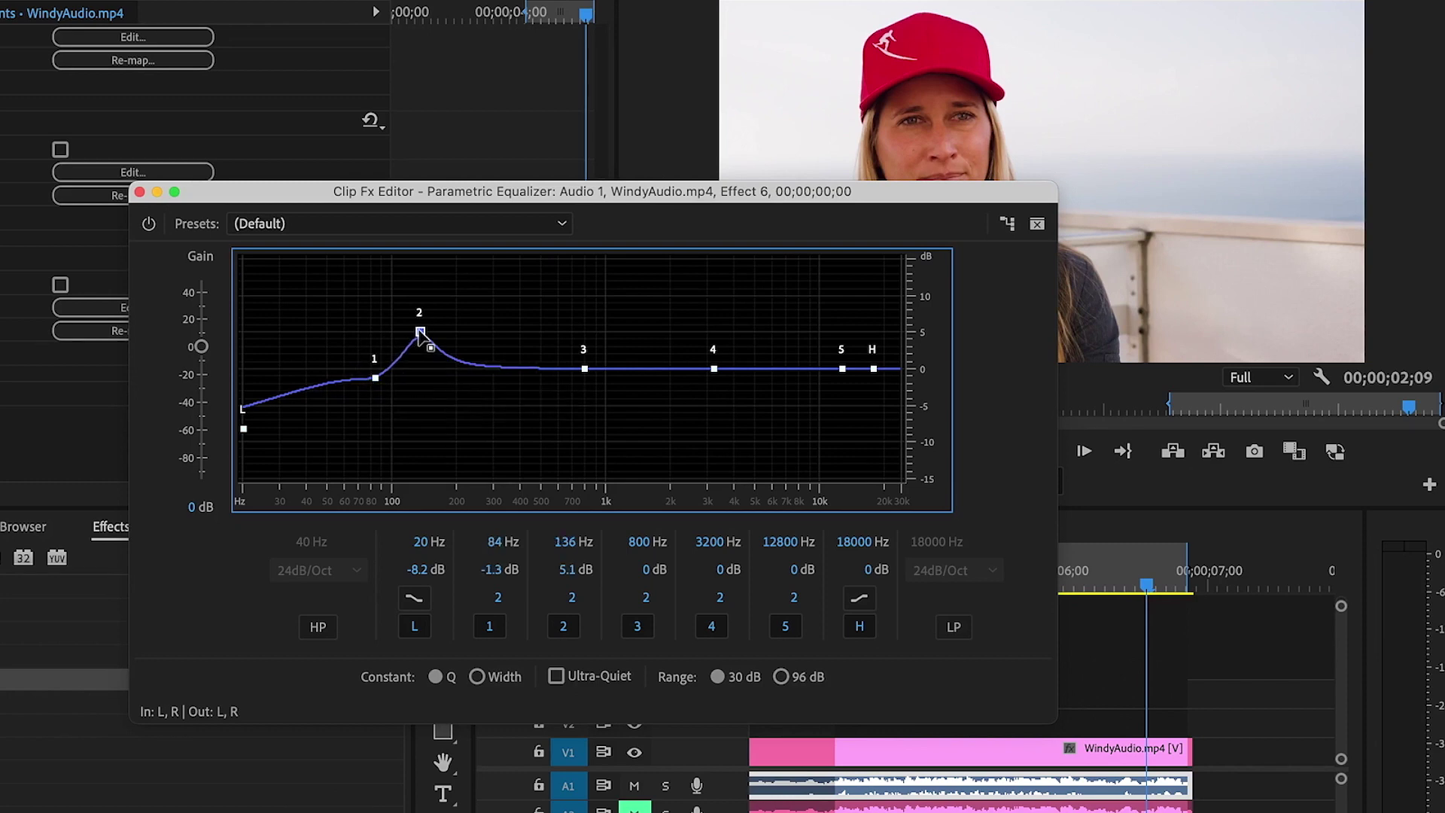
left_click_drag(828, 186, 584, 64)
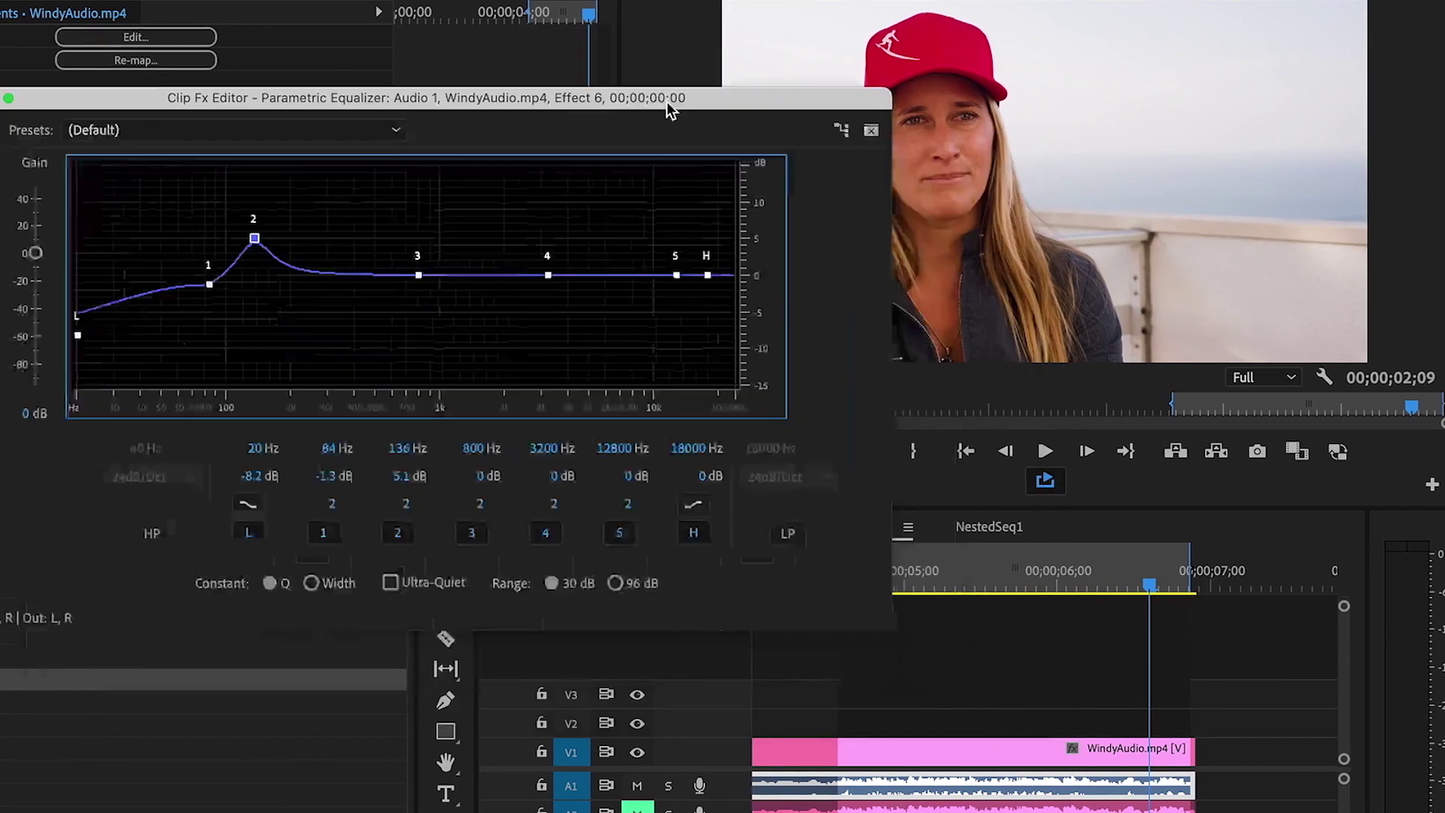
left_click(1042, 450)
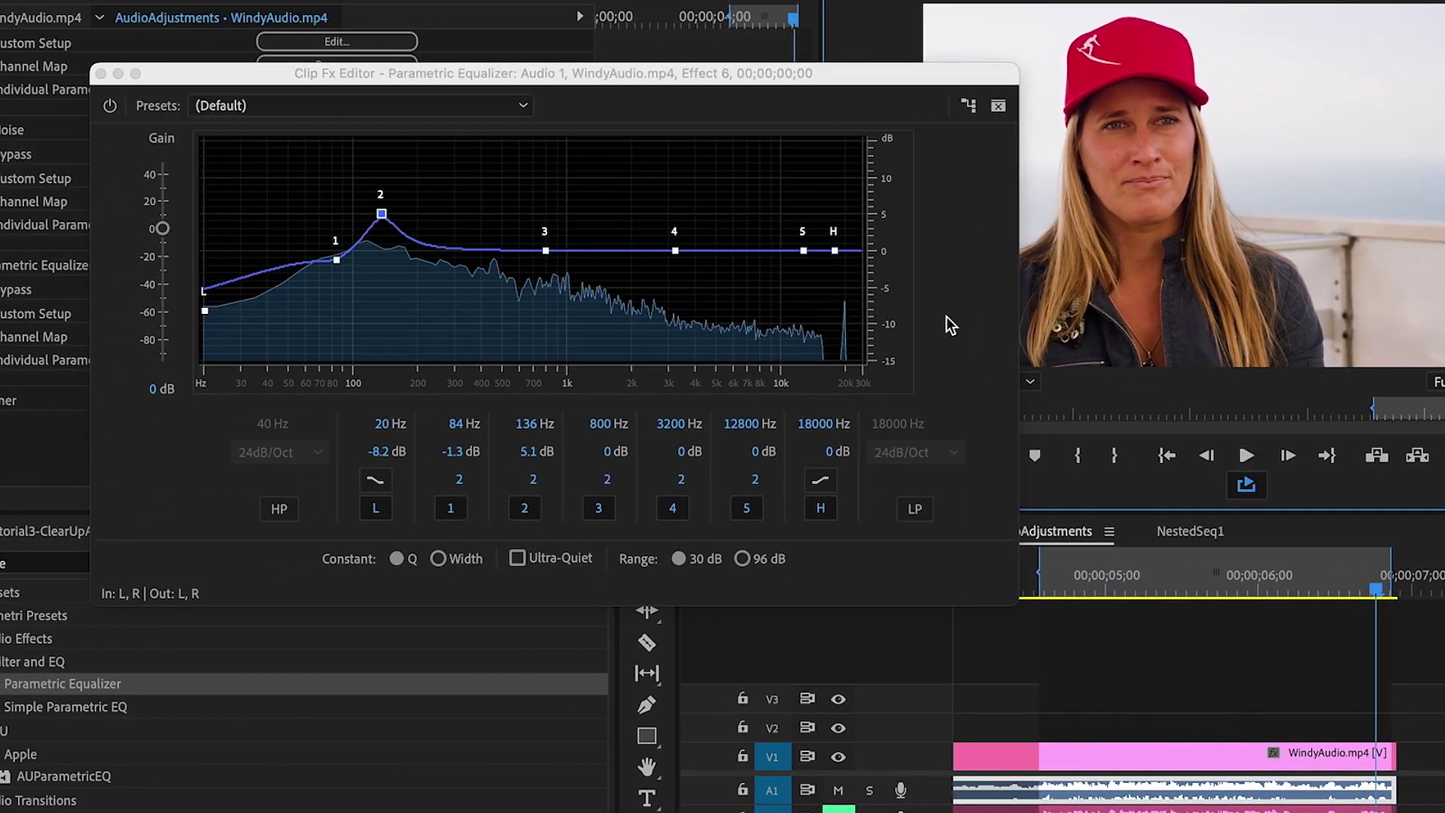
left_click(835, 252)
Lift the high shelf to +6 dB, boost band 4 near 3 kHz, dip band 3 near 737 Hz.
left_click_drag(818, 228, 811, 215)
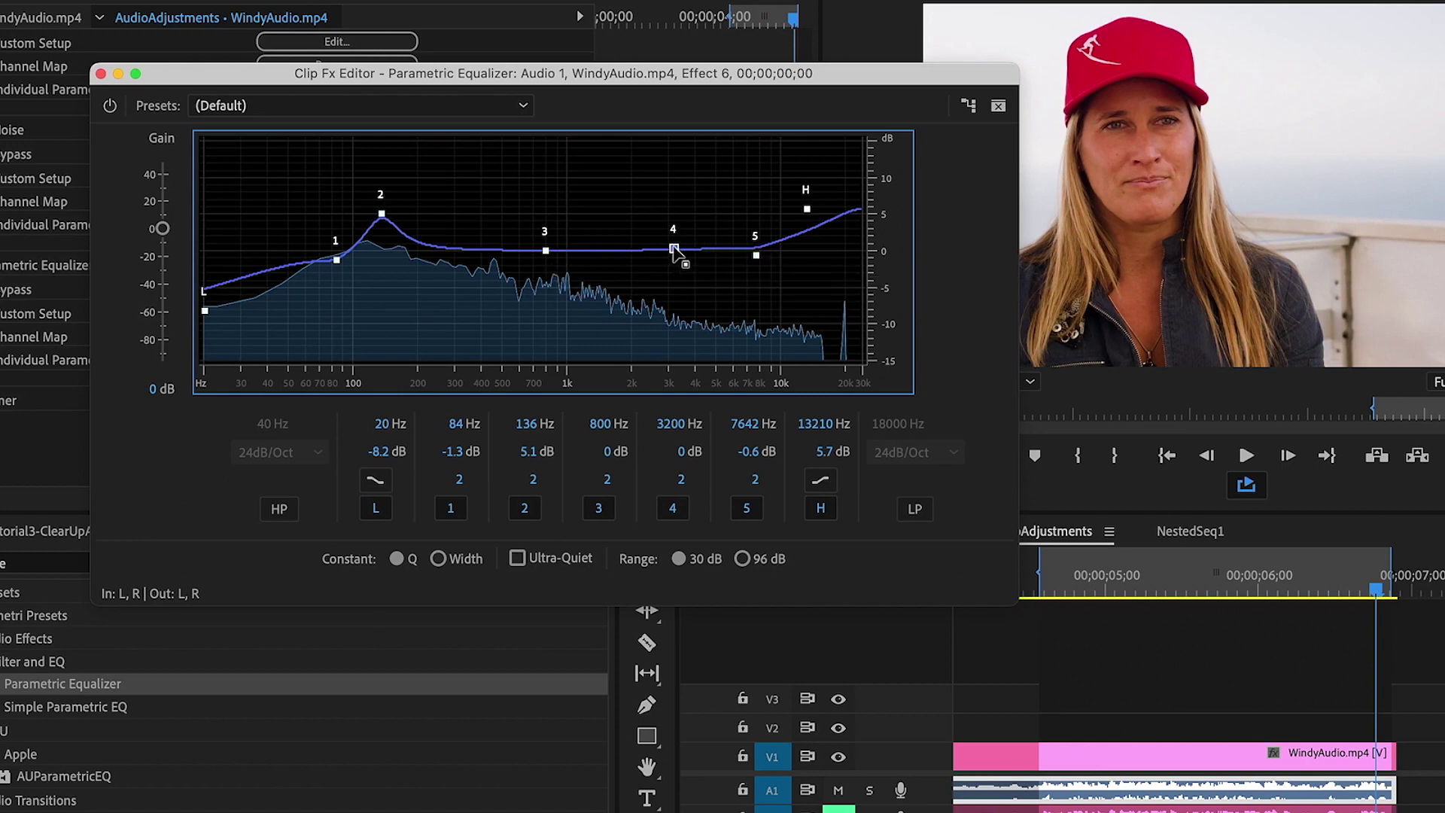
left_click(1249, 456)
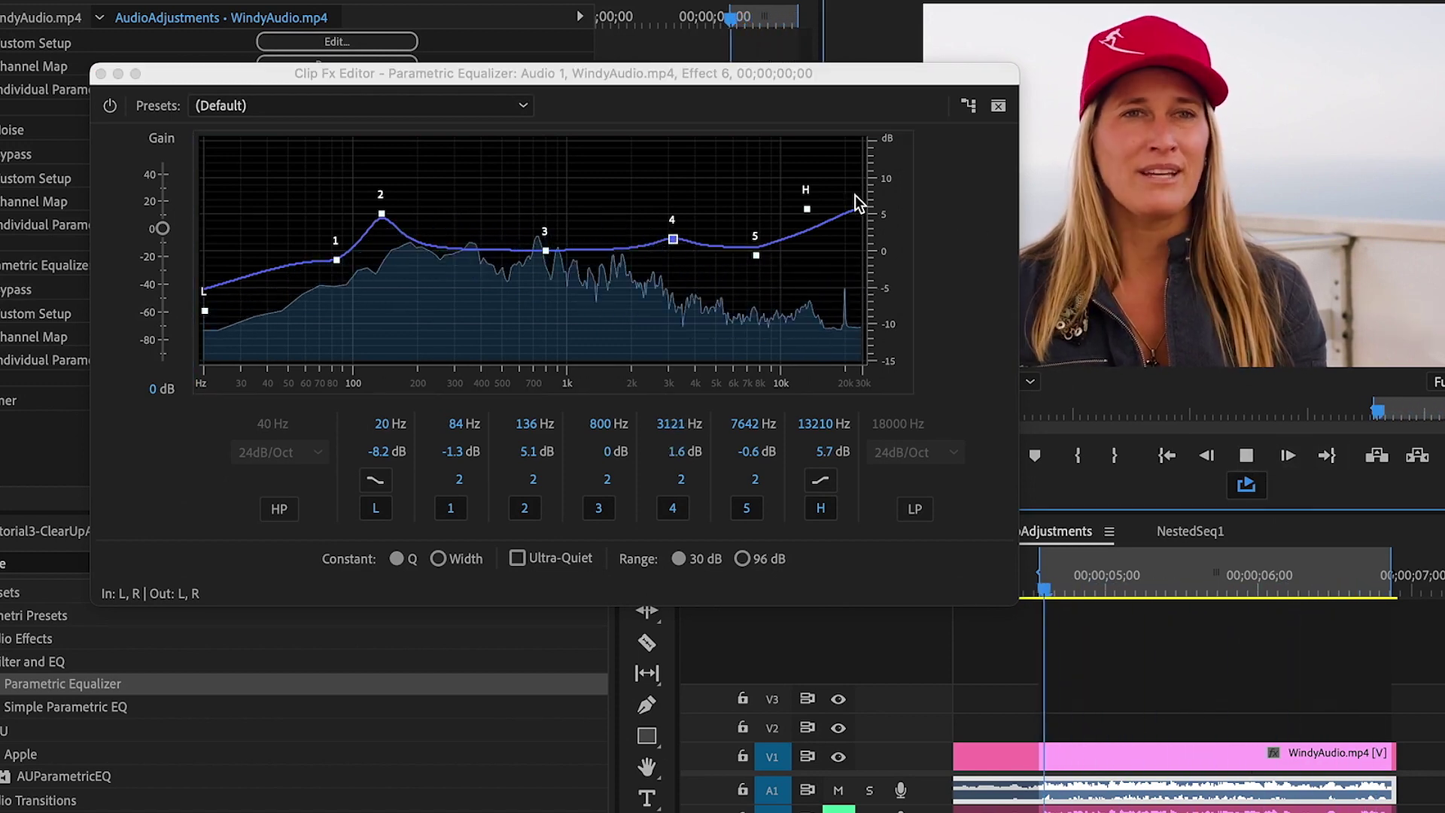
mouse_move(807, 210)
left_mouse_down()
mouse_move(801, 192)
mouse_move(816, 202)
mouse_move(805, 207)
left_mouse_up()
left_click_drag(755, 256, 753, 217)
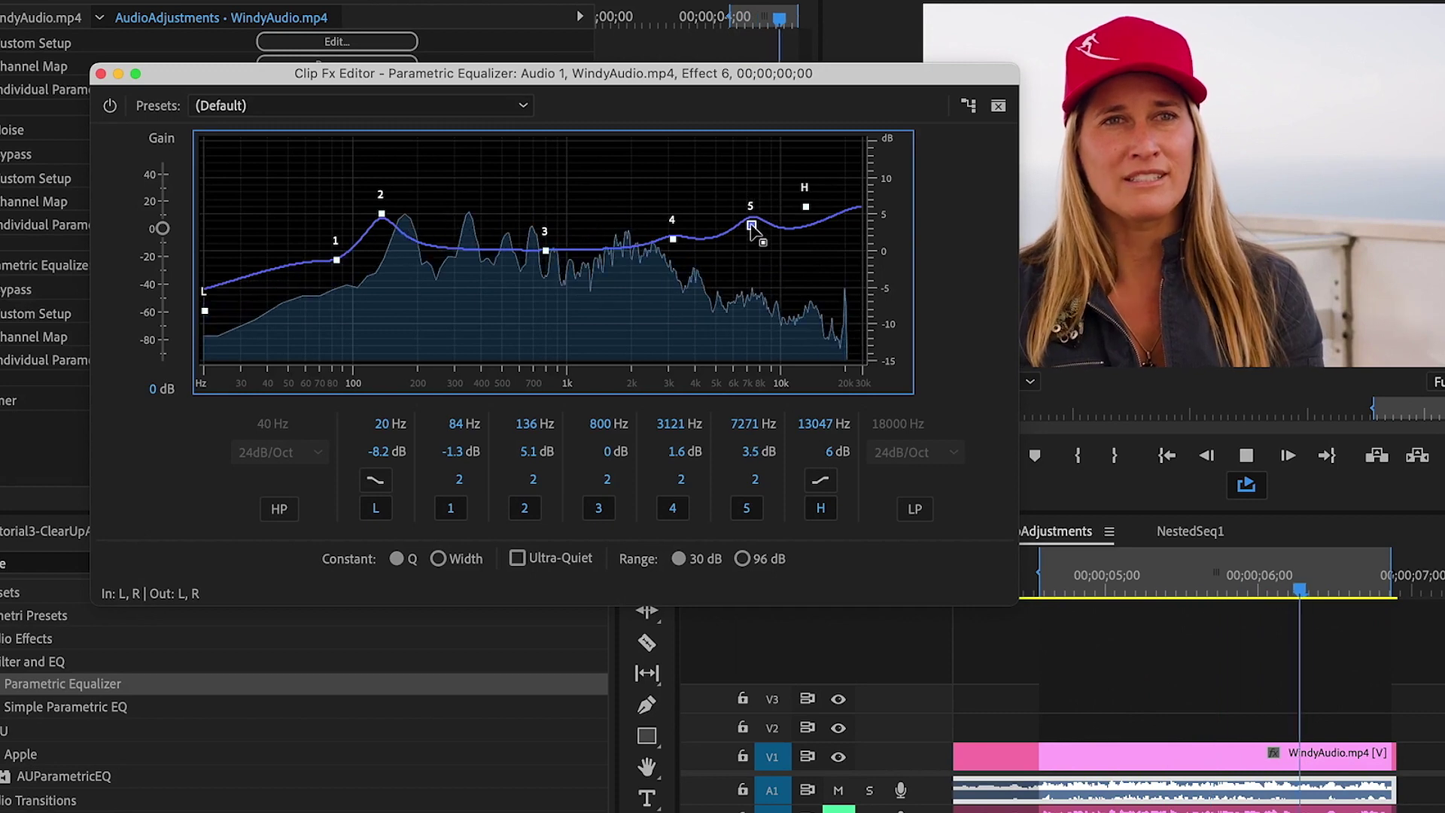
mouse_move(672, 238)
left_mouse_down()
mouse_move(659, 188)
mouse_move(668, 287)
mouse_move(665, 225)
left_mouse_up()
mouse_move(545, 250)
left_mouse_down()
mouse_move(545, 287)
mouse_move(537, 244)
left_mouse_up()
mouse_move(538, 323)
left_mouse_down()
mouse_move(539, 356)
mouse_move(533, 302)
left_mouse_up()
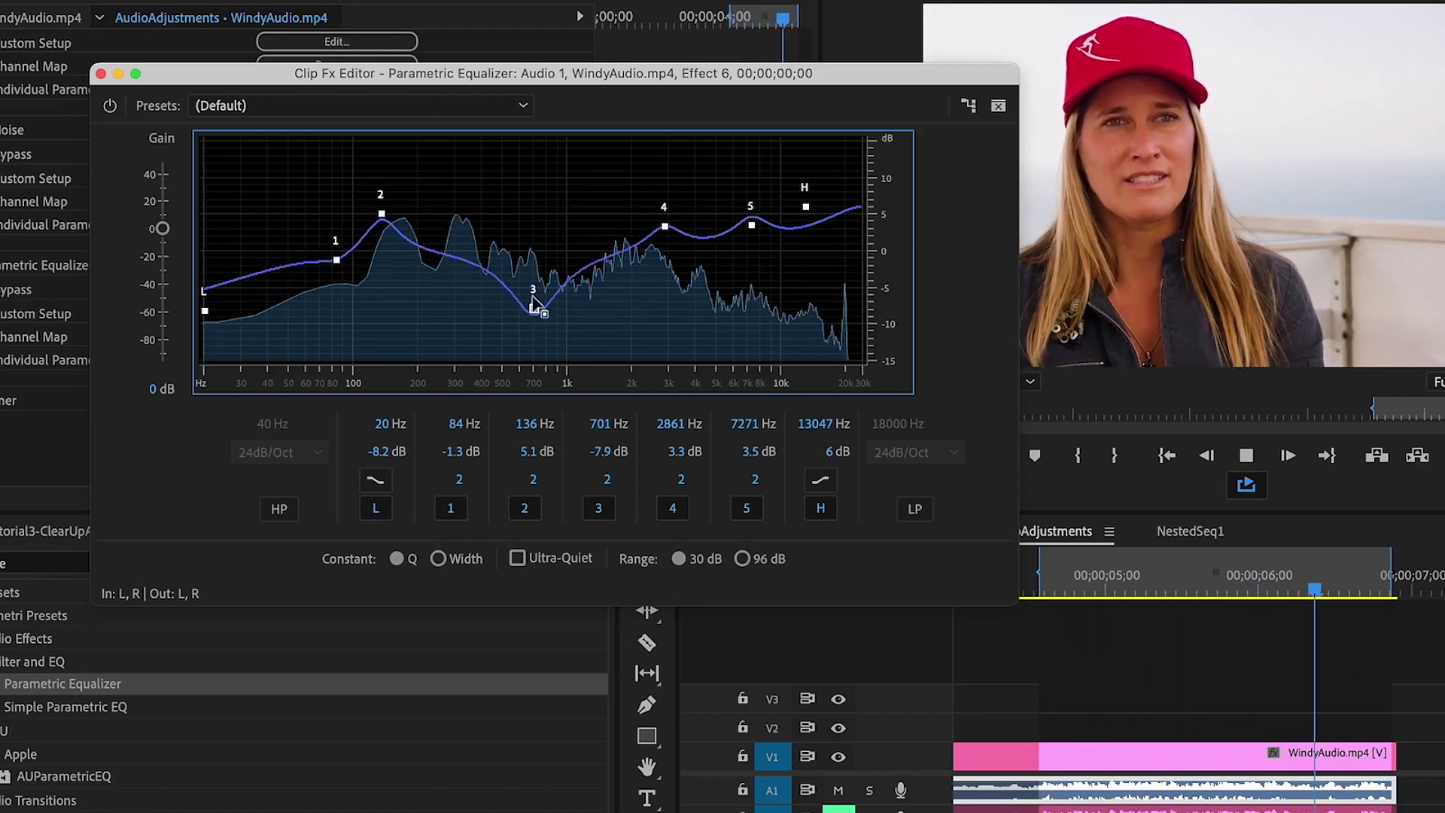
left_click_drag(532, 228, 539, 269)
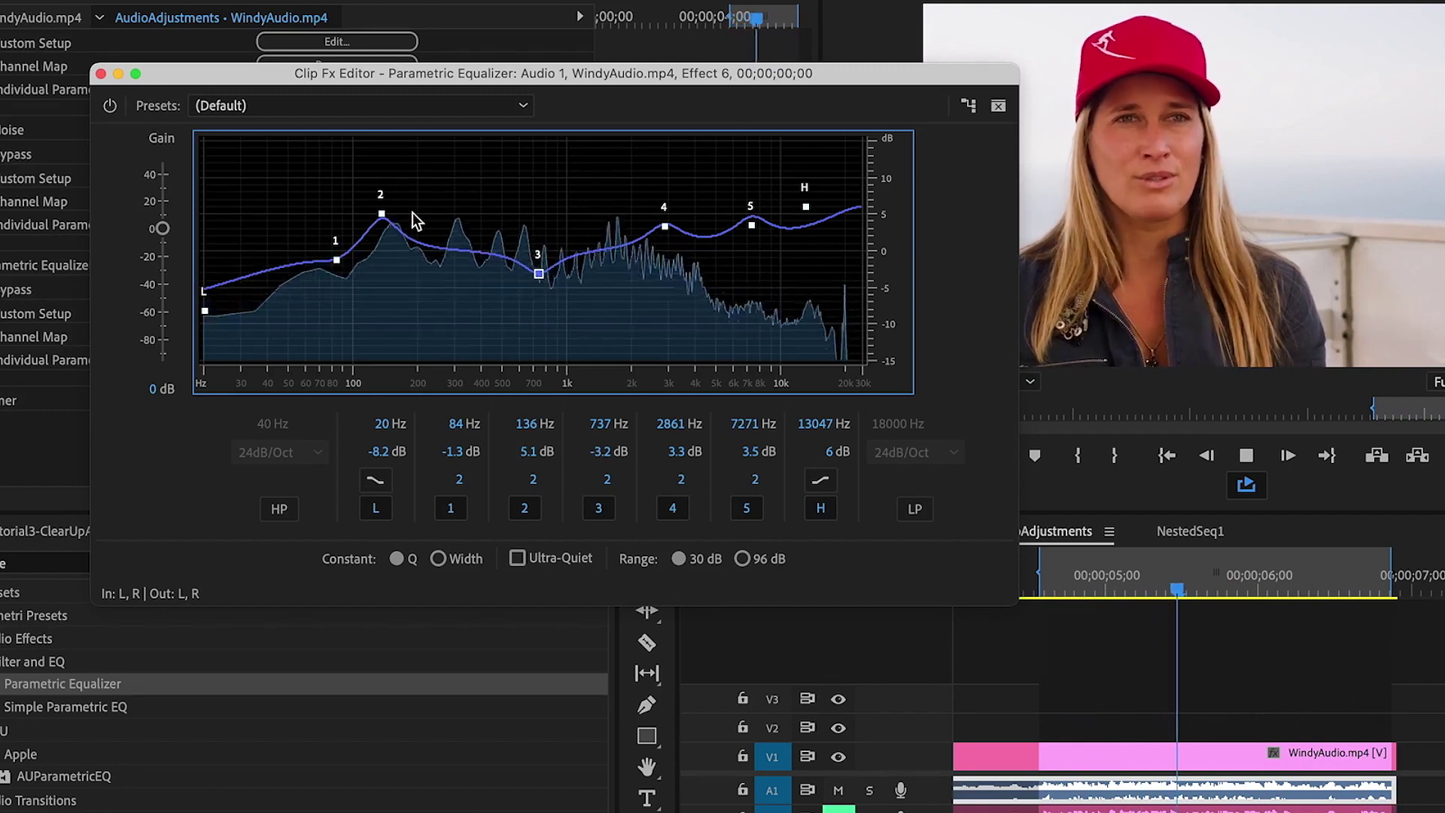
left_click(101, 74)
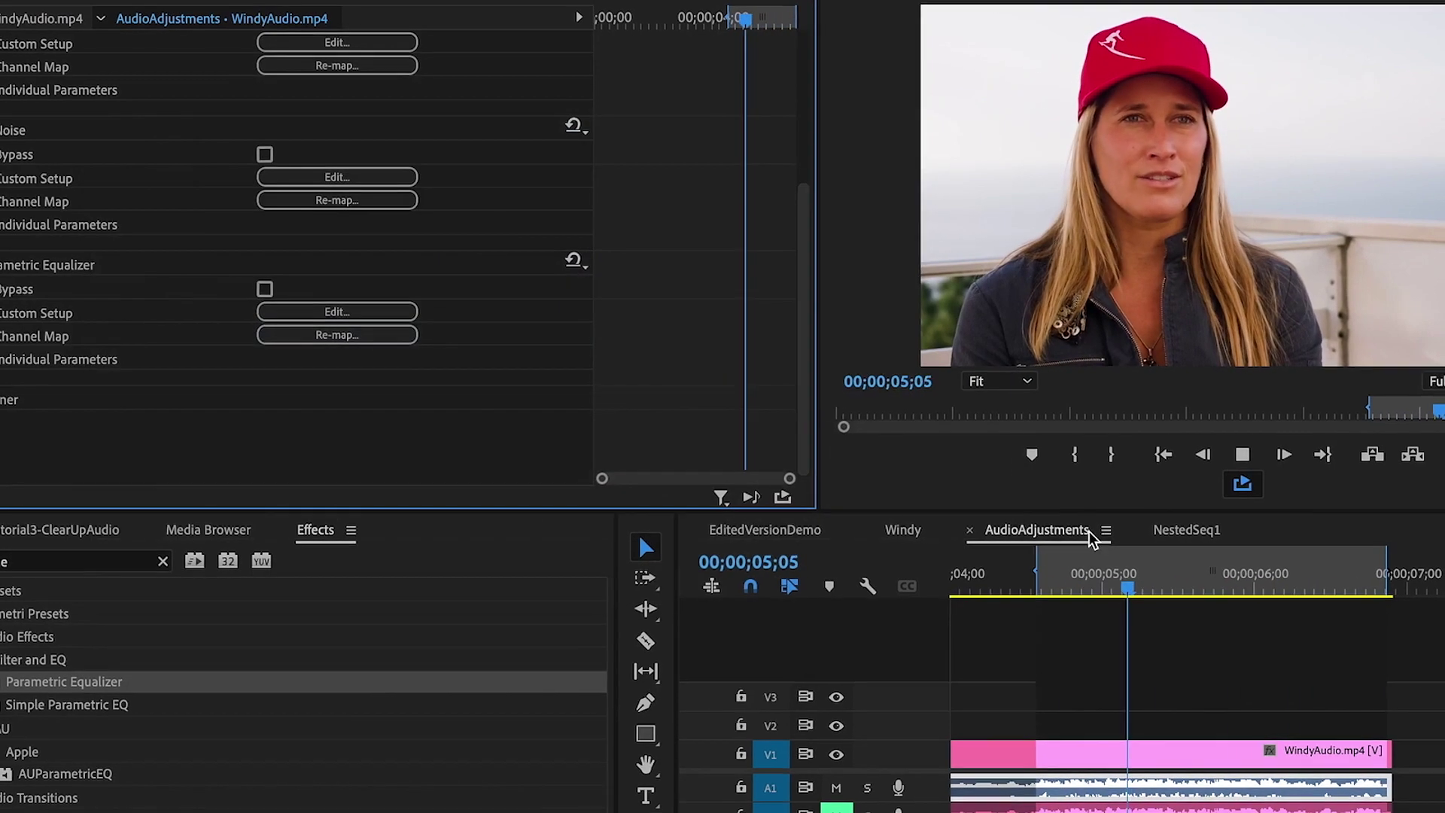
left_click(1097, 585)
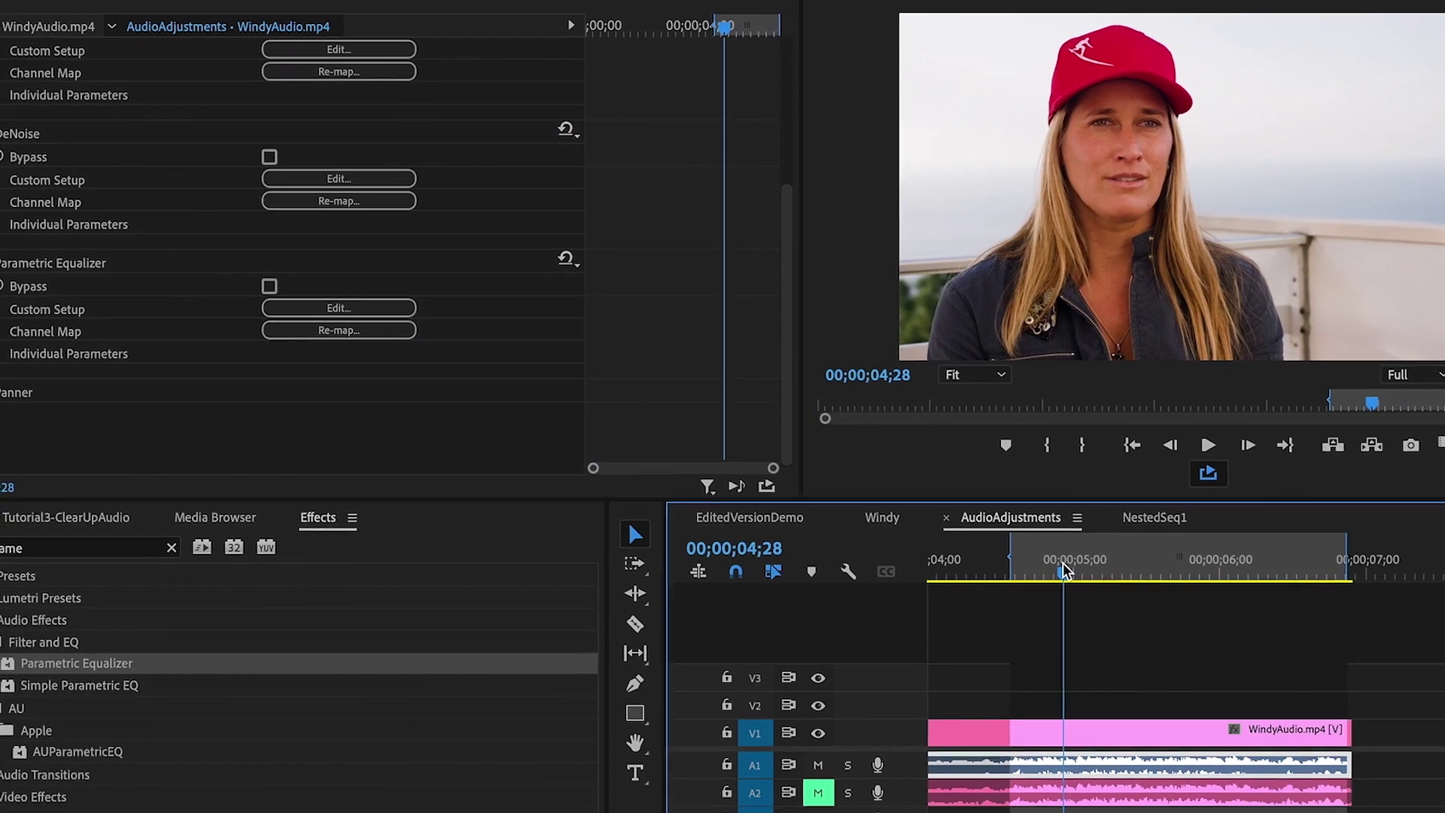
left_click(1069, 621)
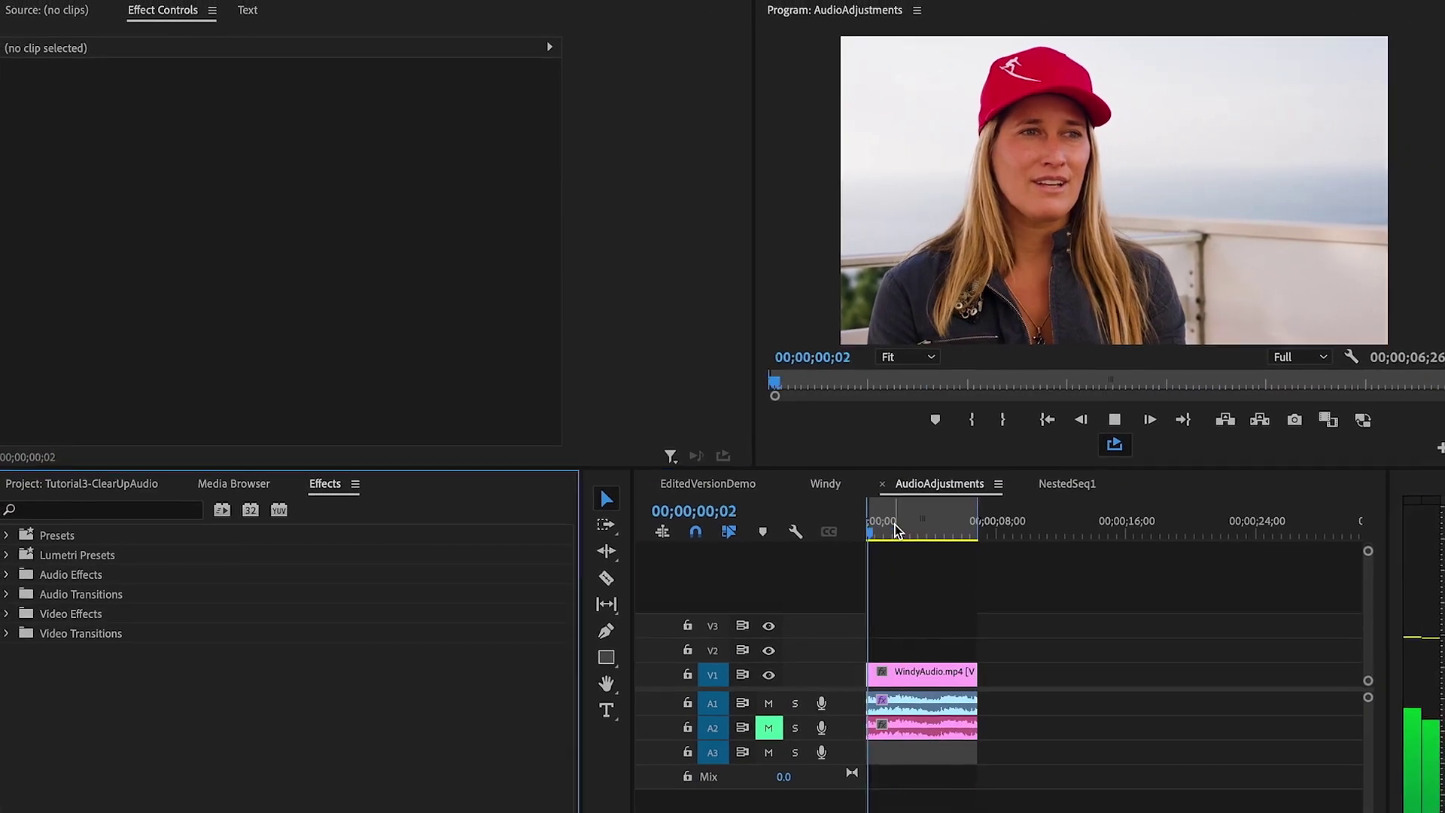
left_click(895, 530)
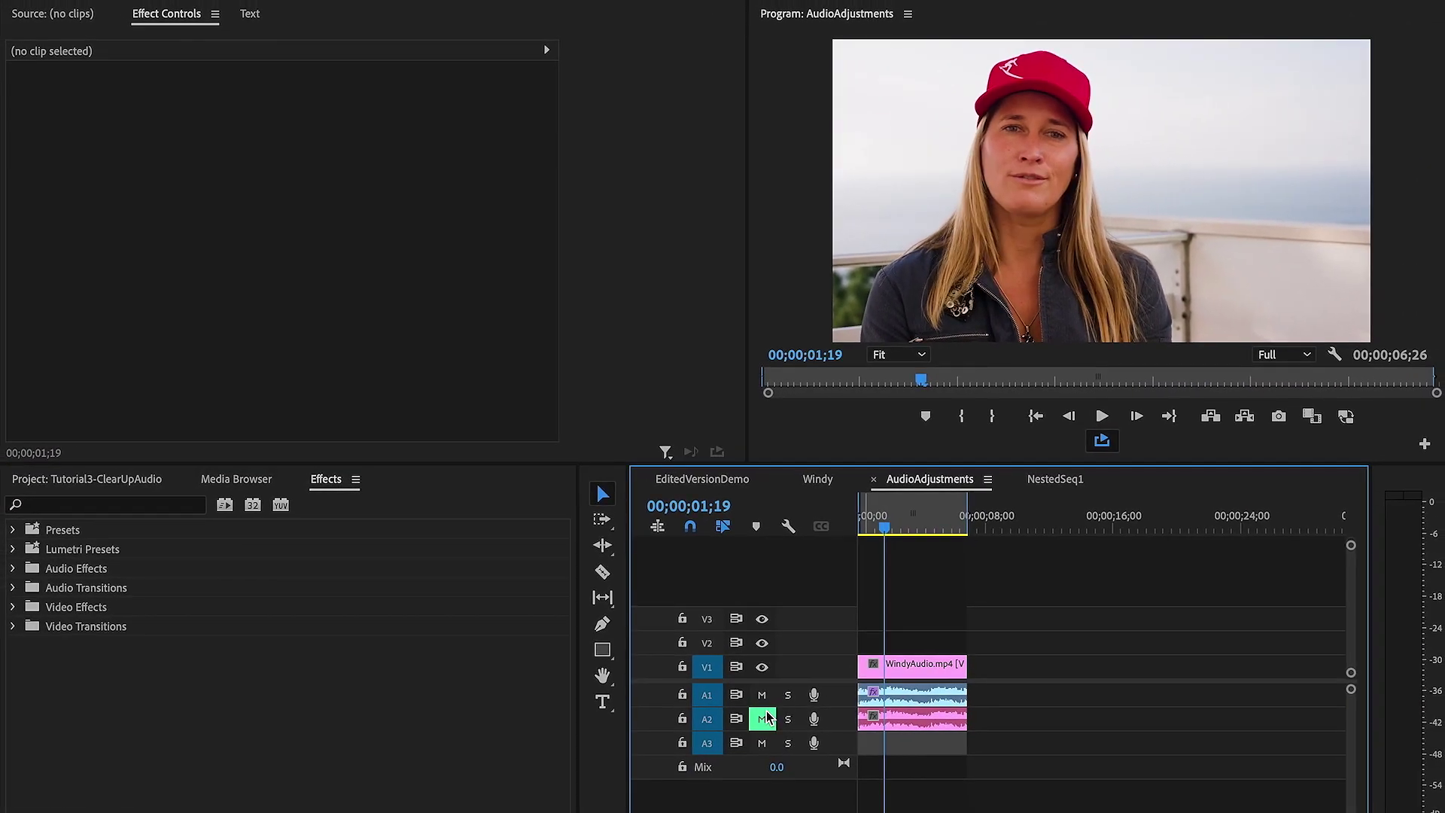
key("Home")
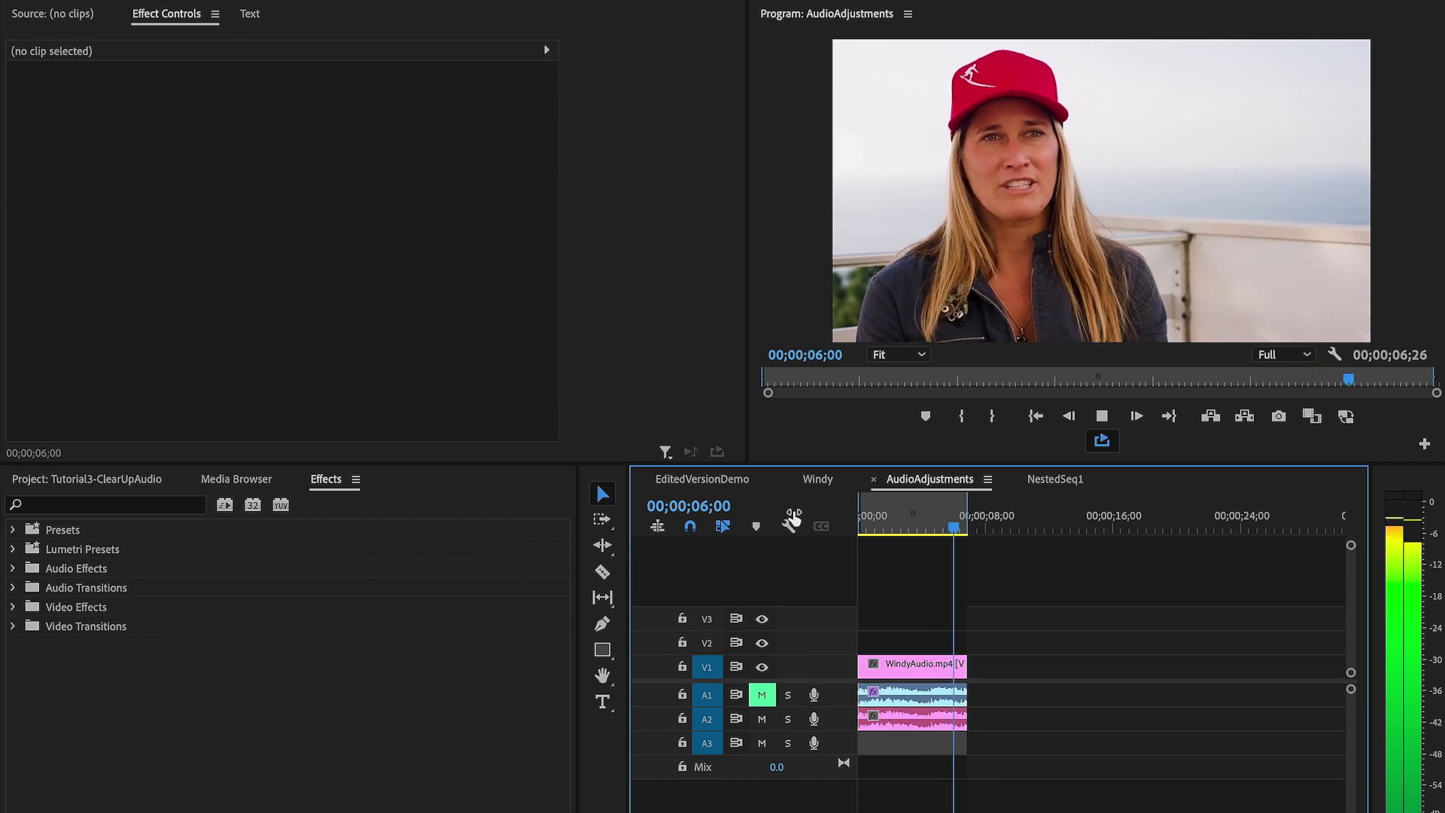
key("space")
left_click(763, 719)
left_click(763, 696)
key("Home")
key("space")
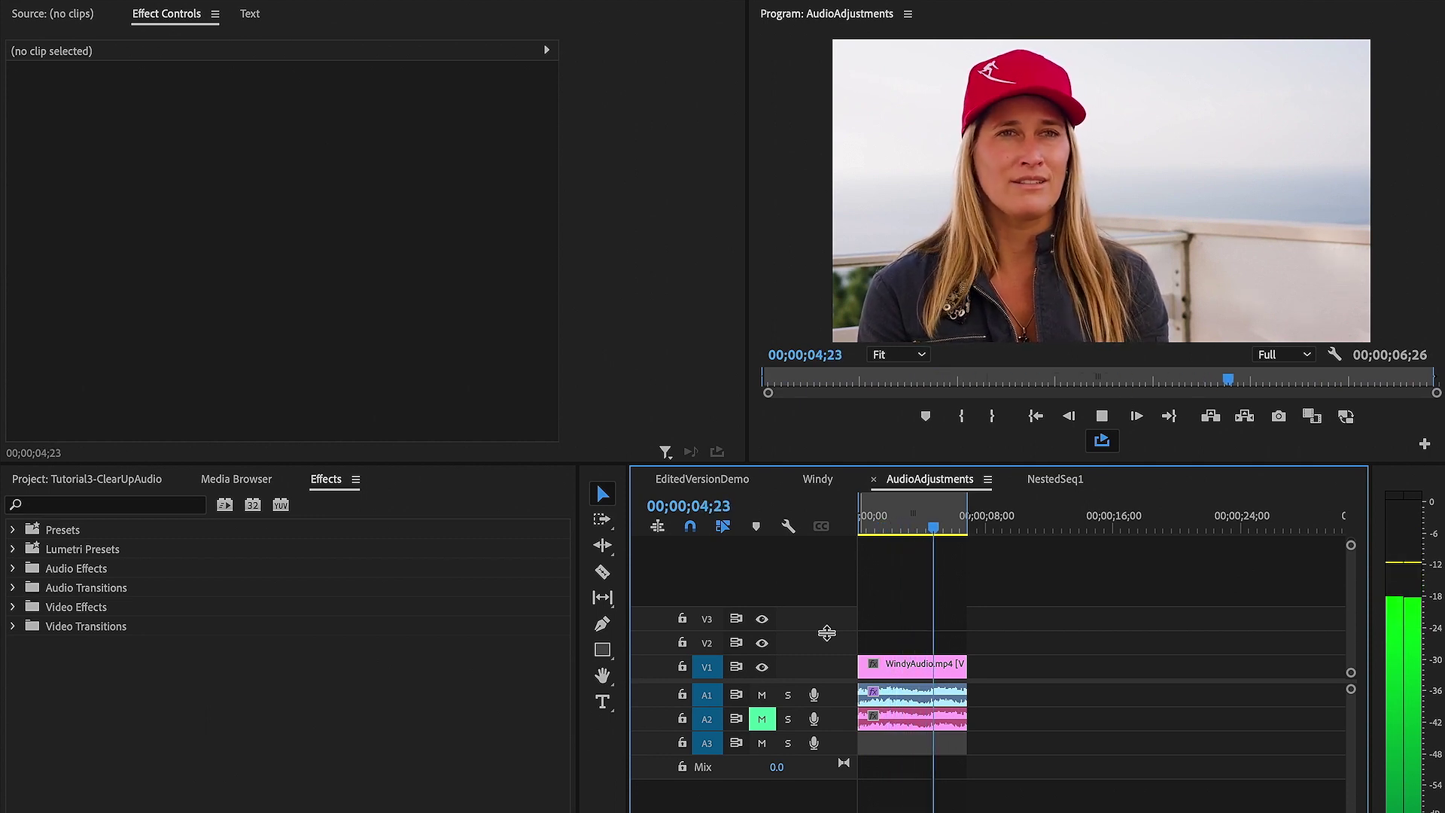
key("space")
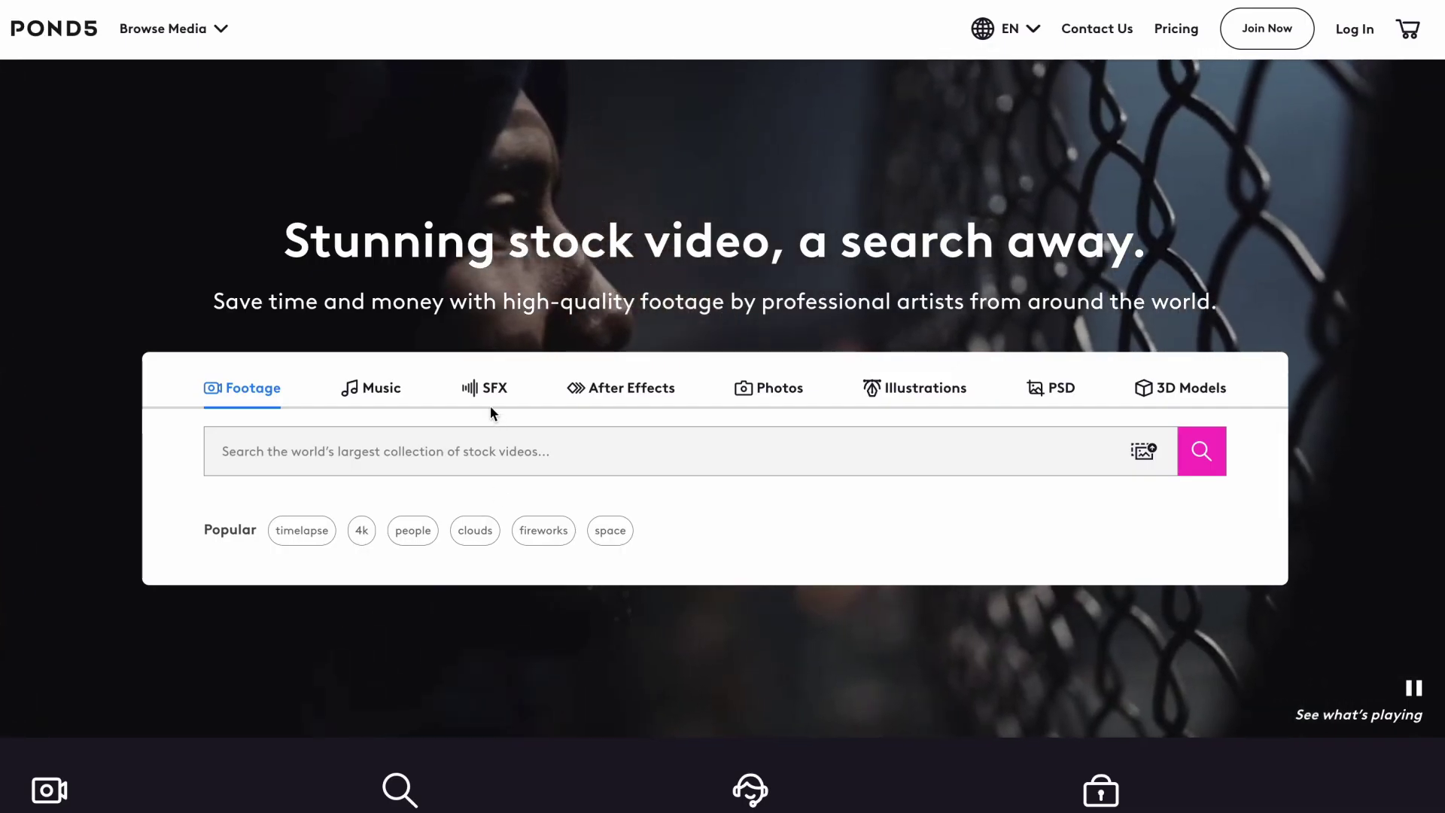
Search Pond5 sound effects for 'beach ambience' and open the Ocean Beach Ambience 07 page.
left_click(485, 390)
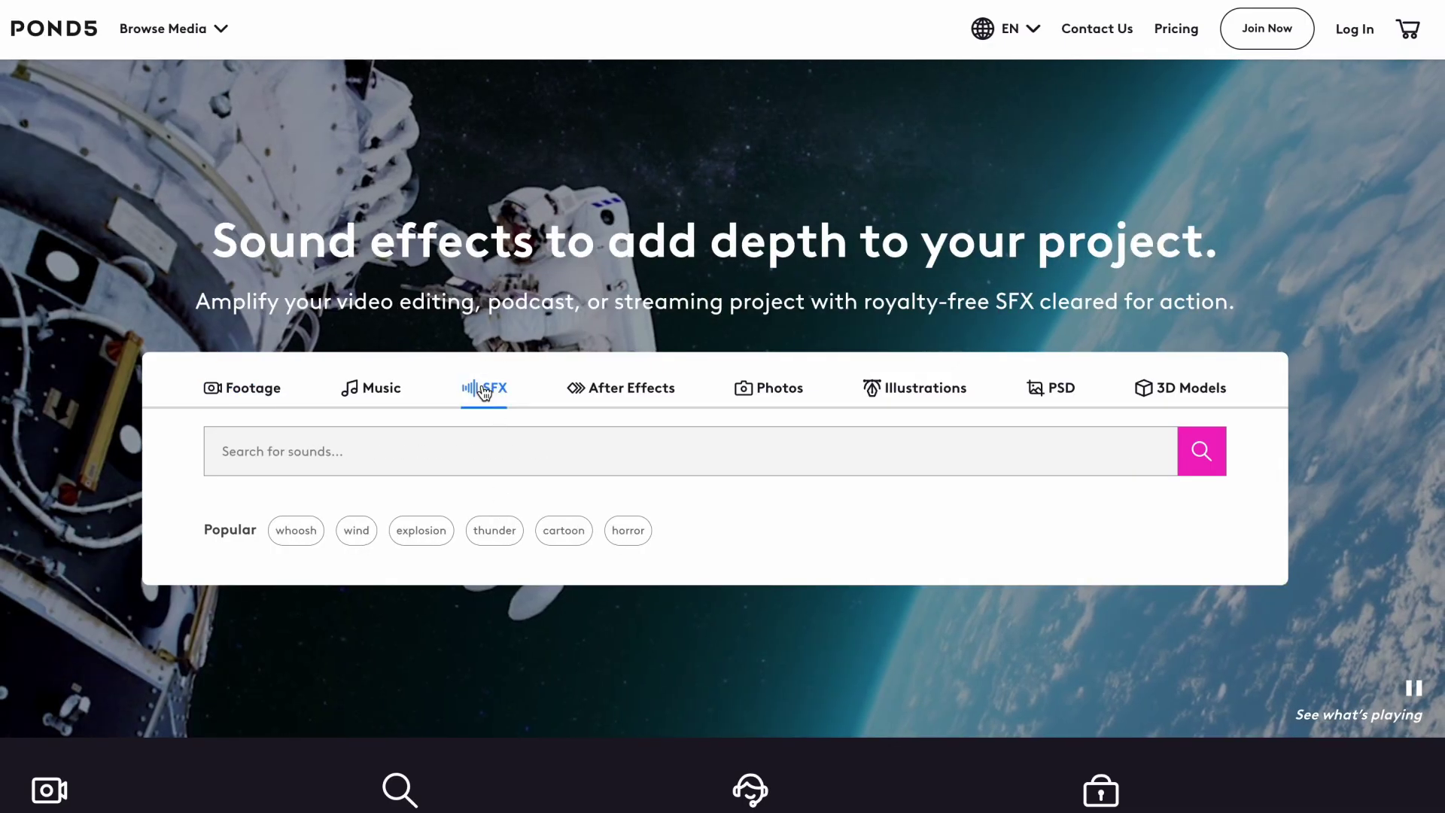
type("beach am")
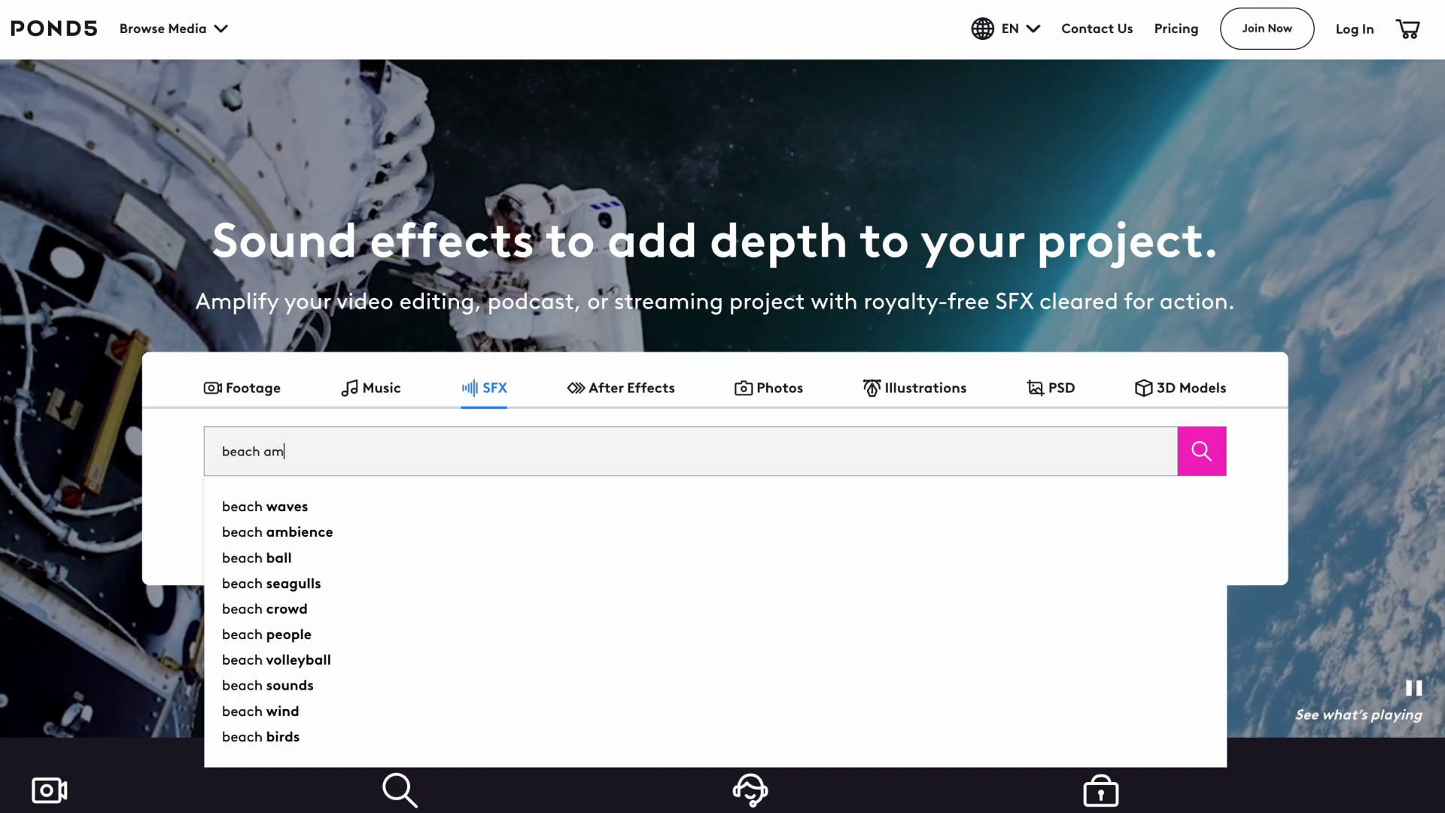
key("Down")
key("Return")
scroll(722, 444, "down", 2)
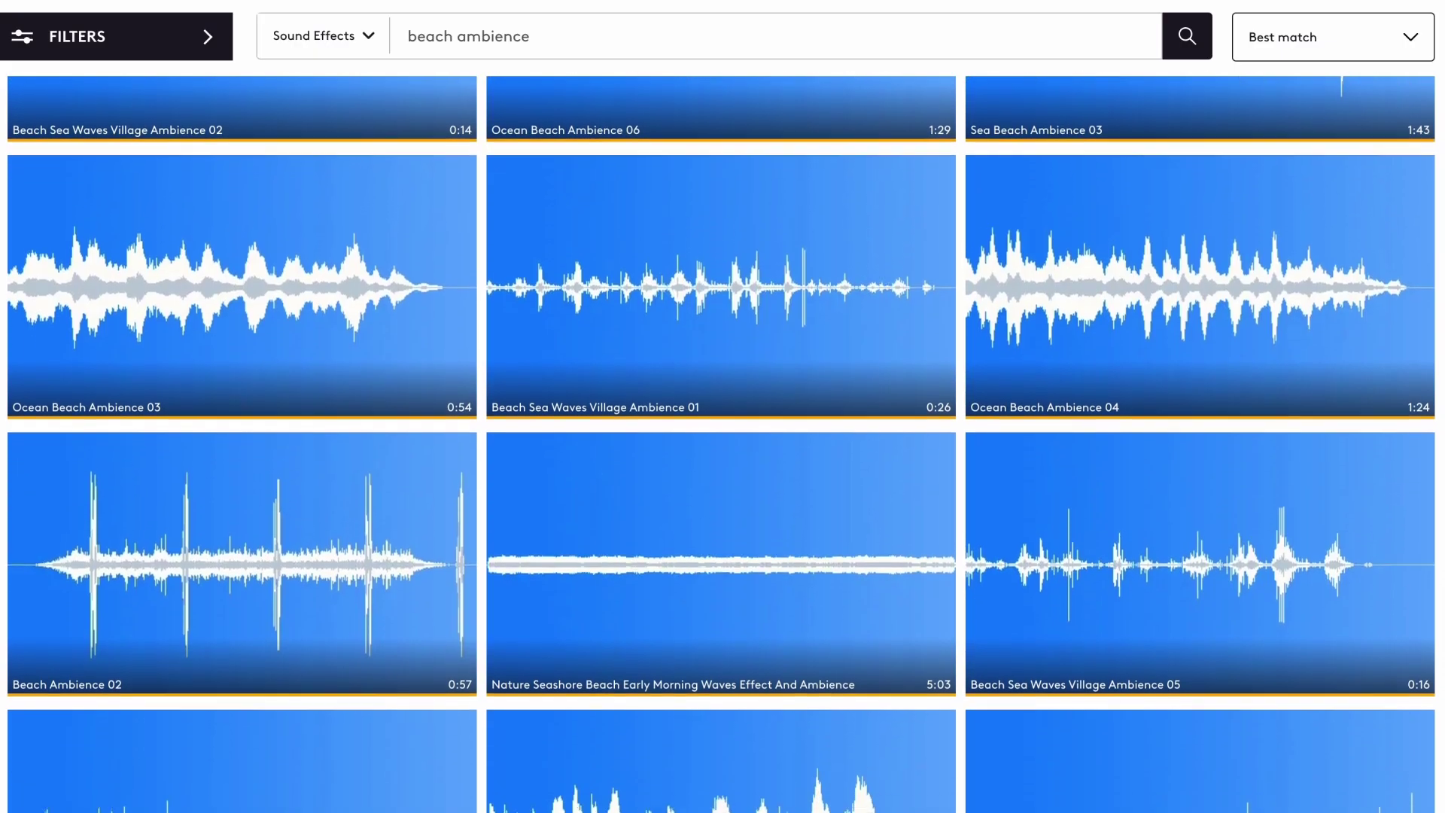
scroll(722, 444, "down", 3)
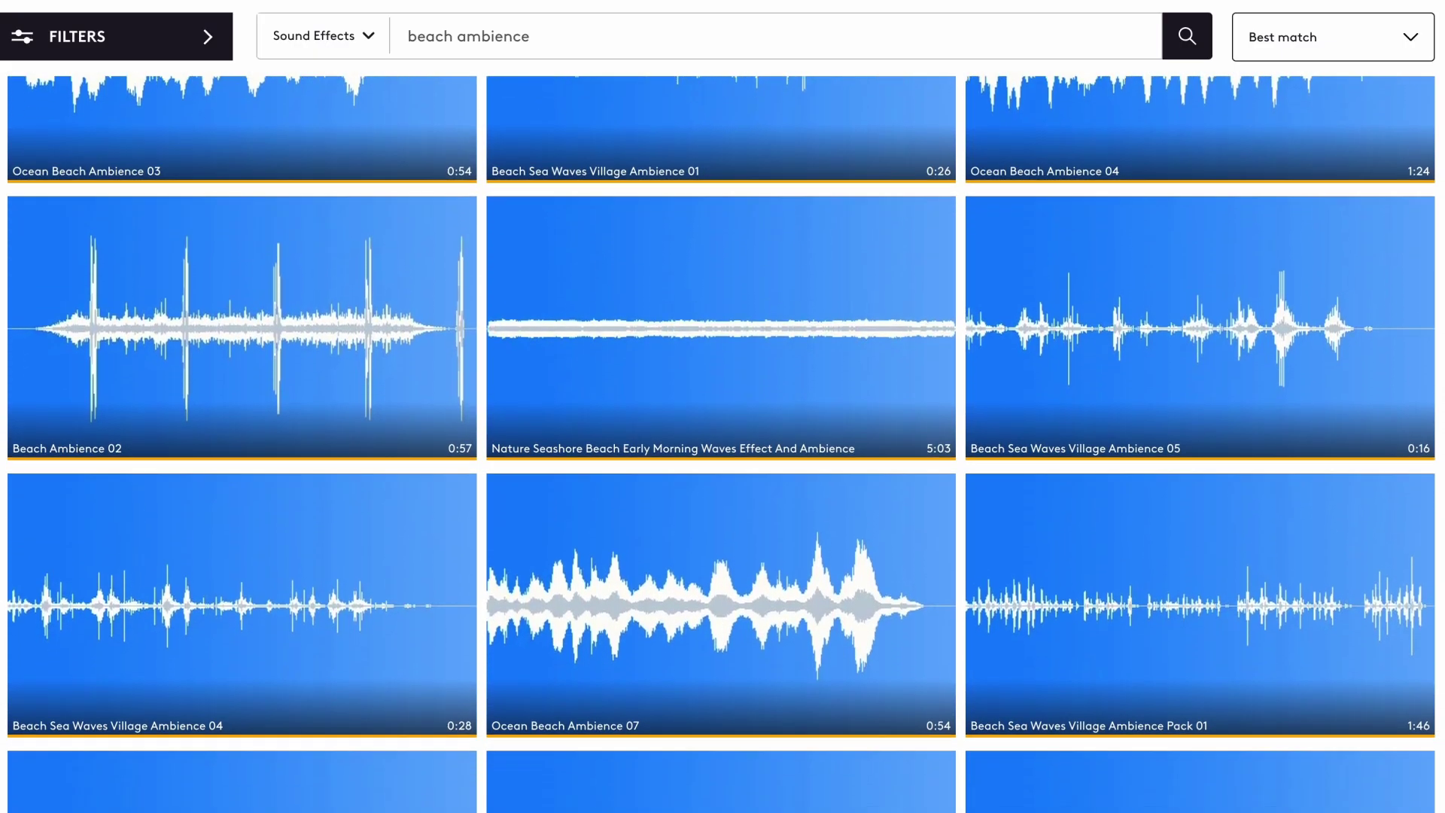
scroll(723, 444, "down", 2)
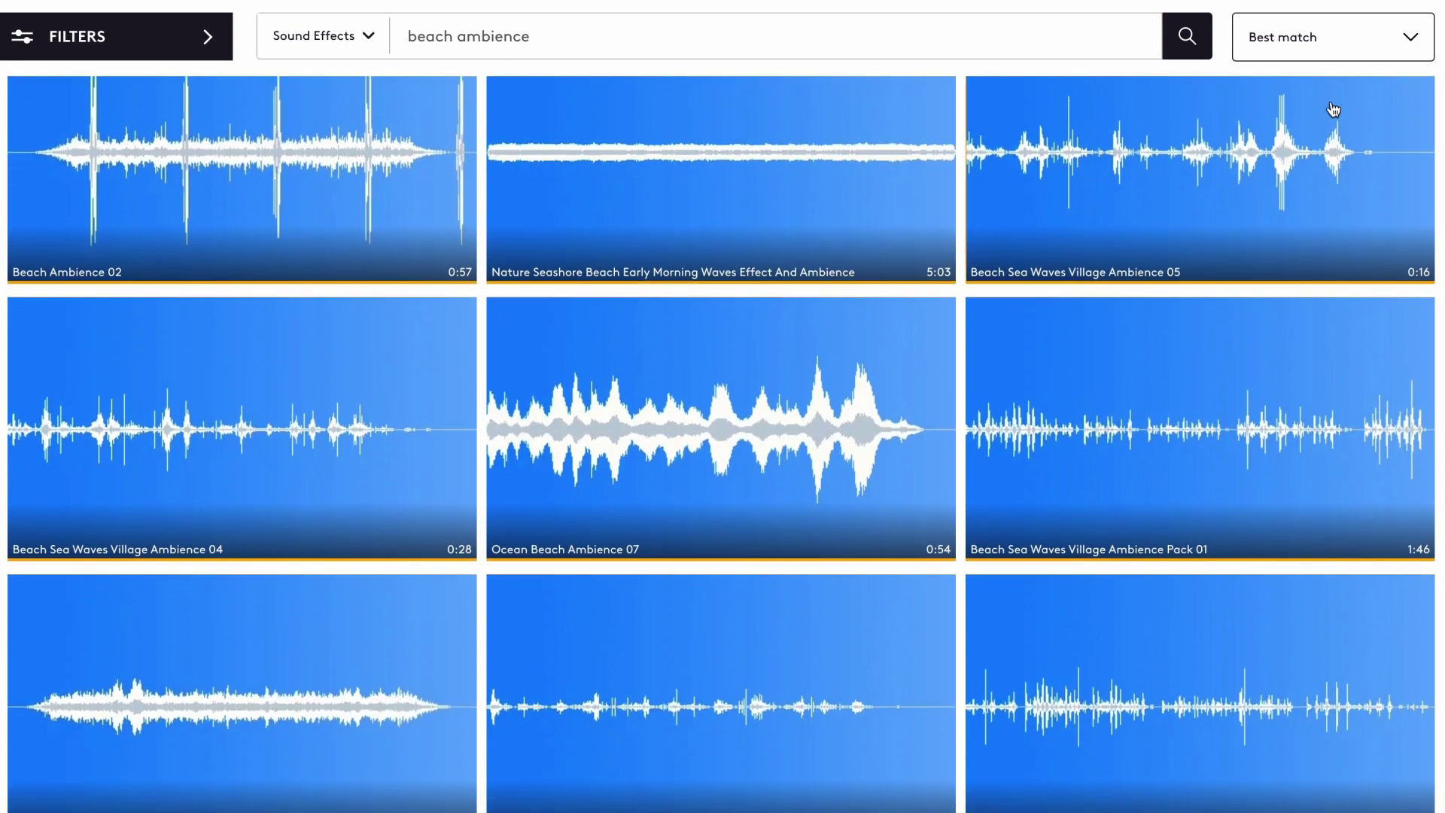
left_click(766, 365)
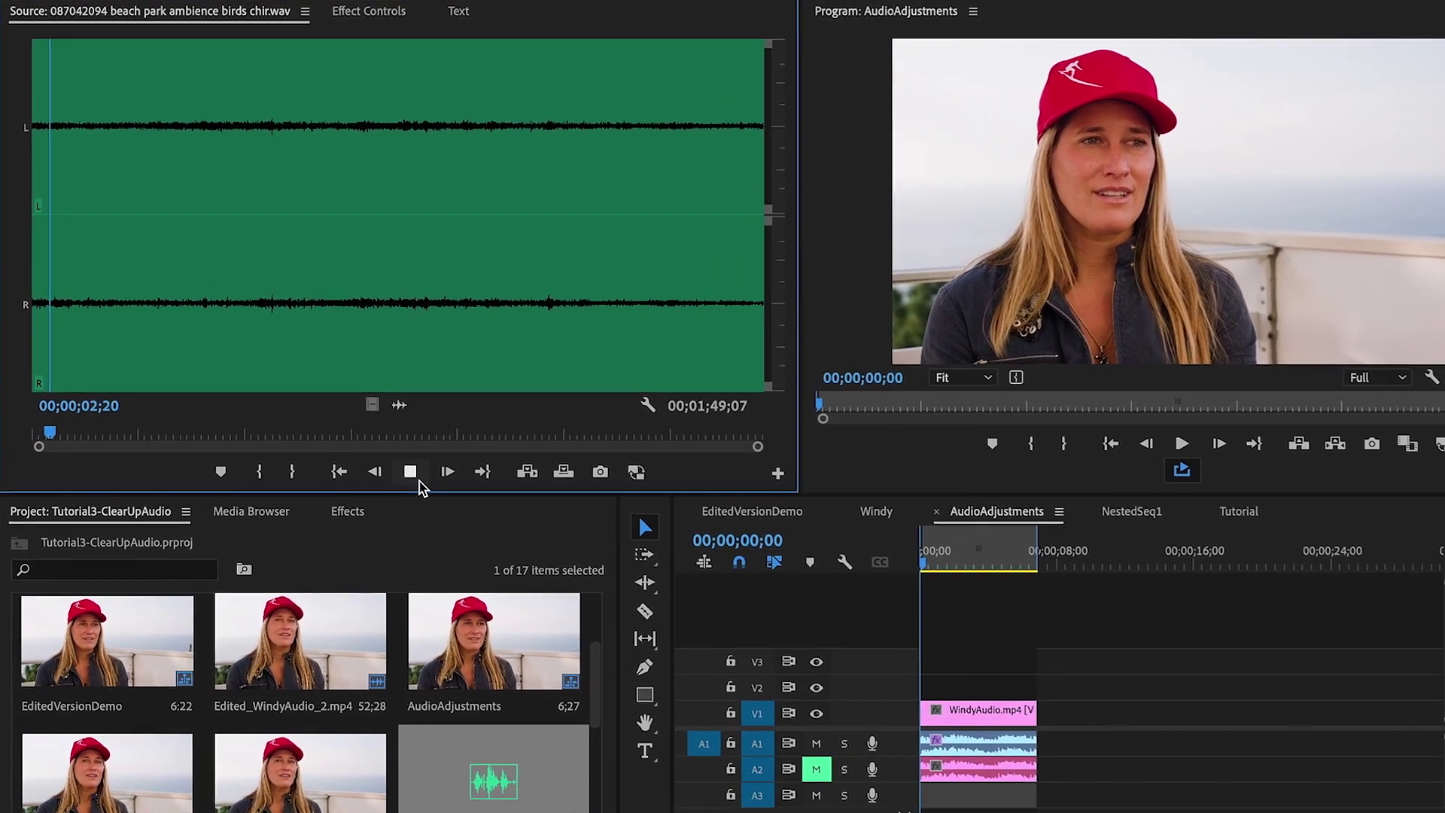
Place the beach ambience on track A4 and delete the excess beyond the interview clip.
left_click(410, 472)
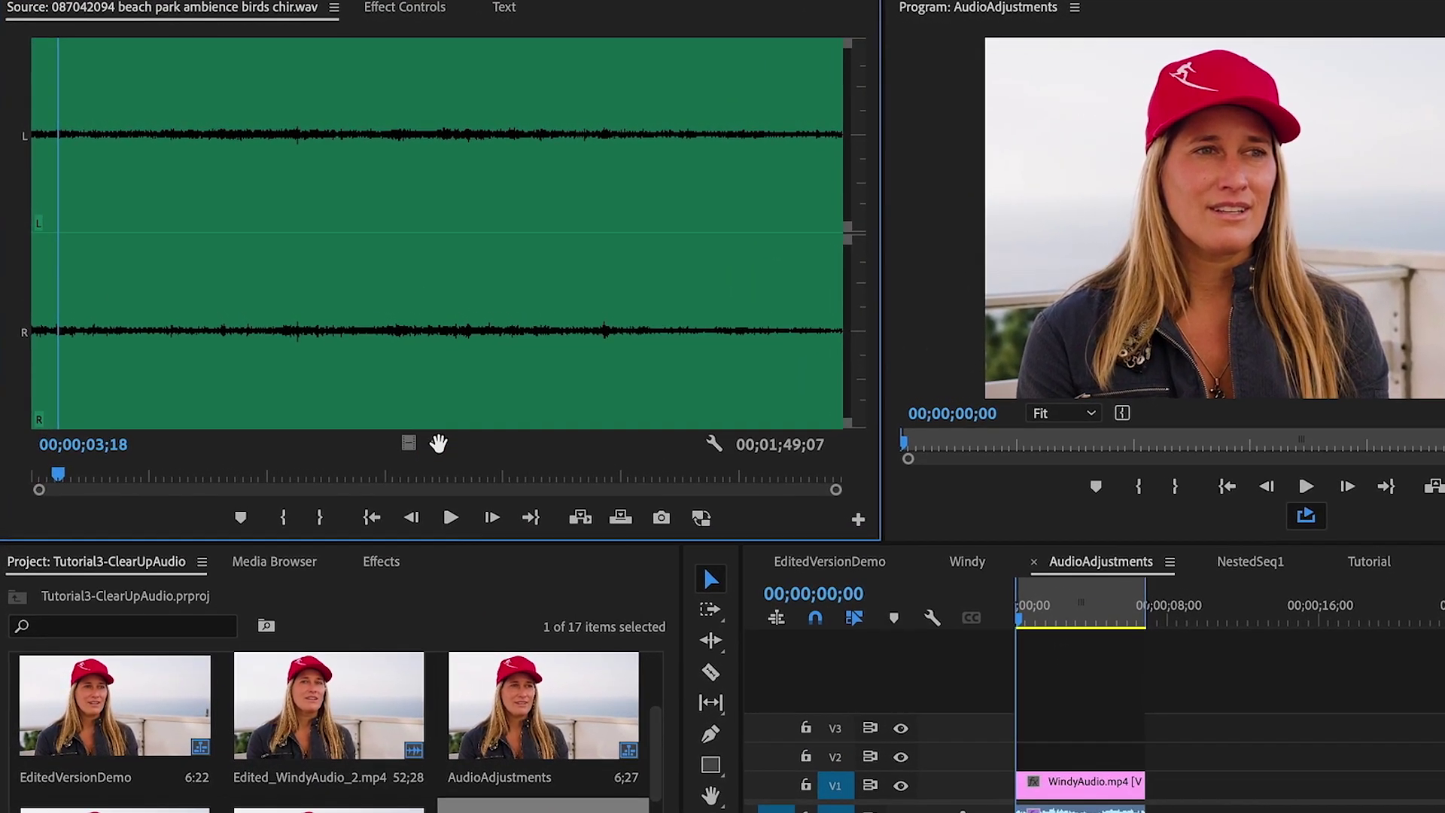
left_click_drag(442, 450, 1162, 812)
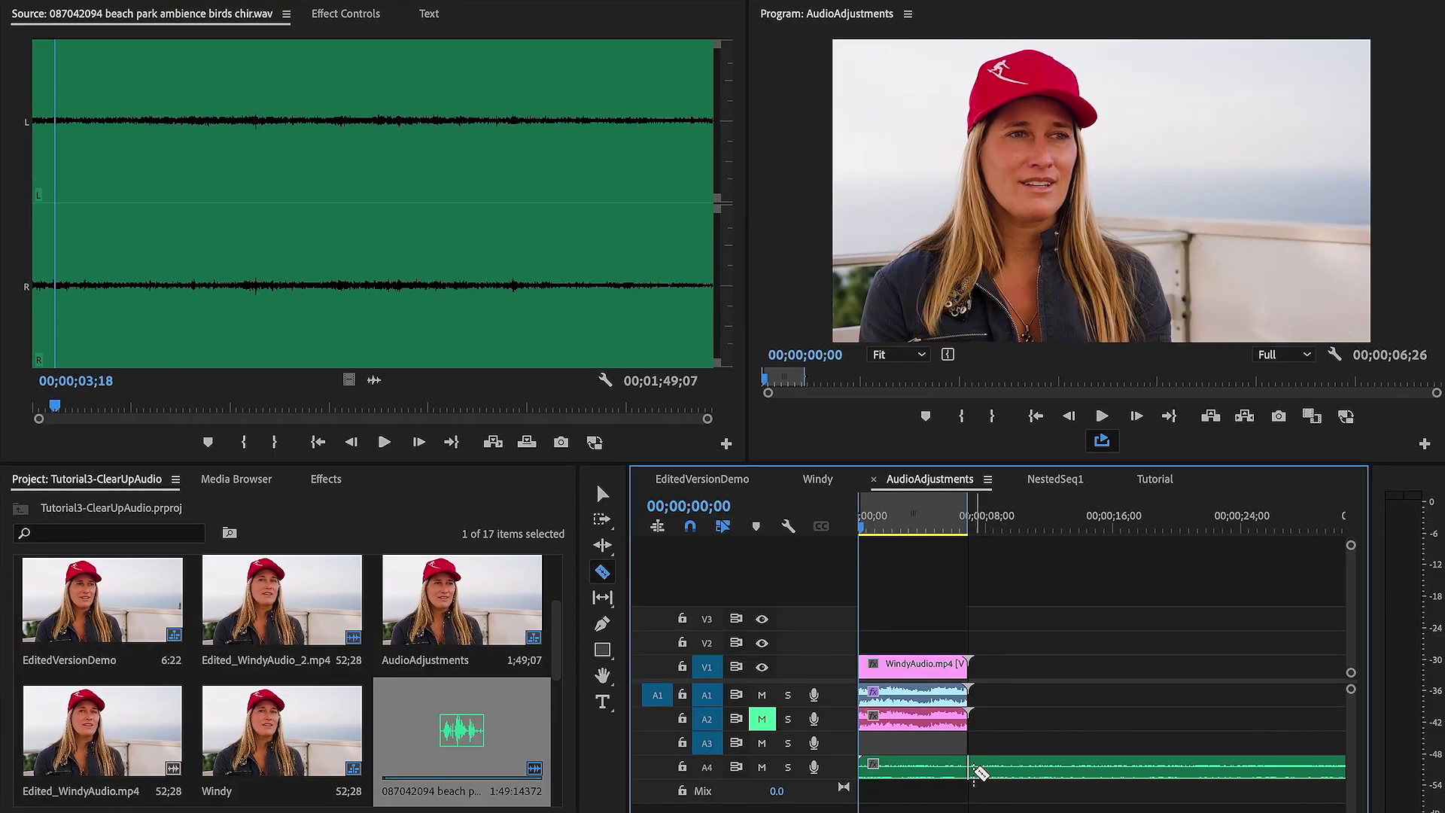
key("v")
left_click(978, 773)
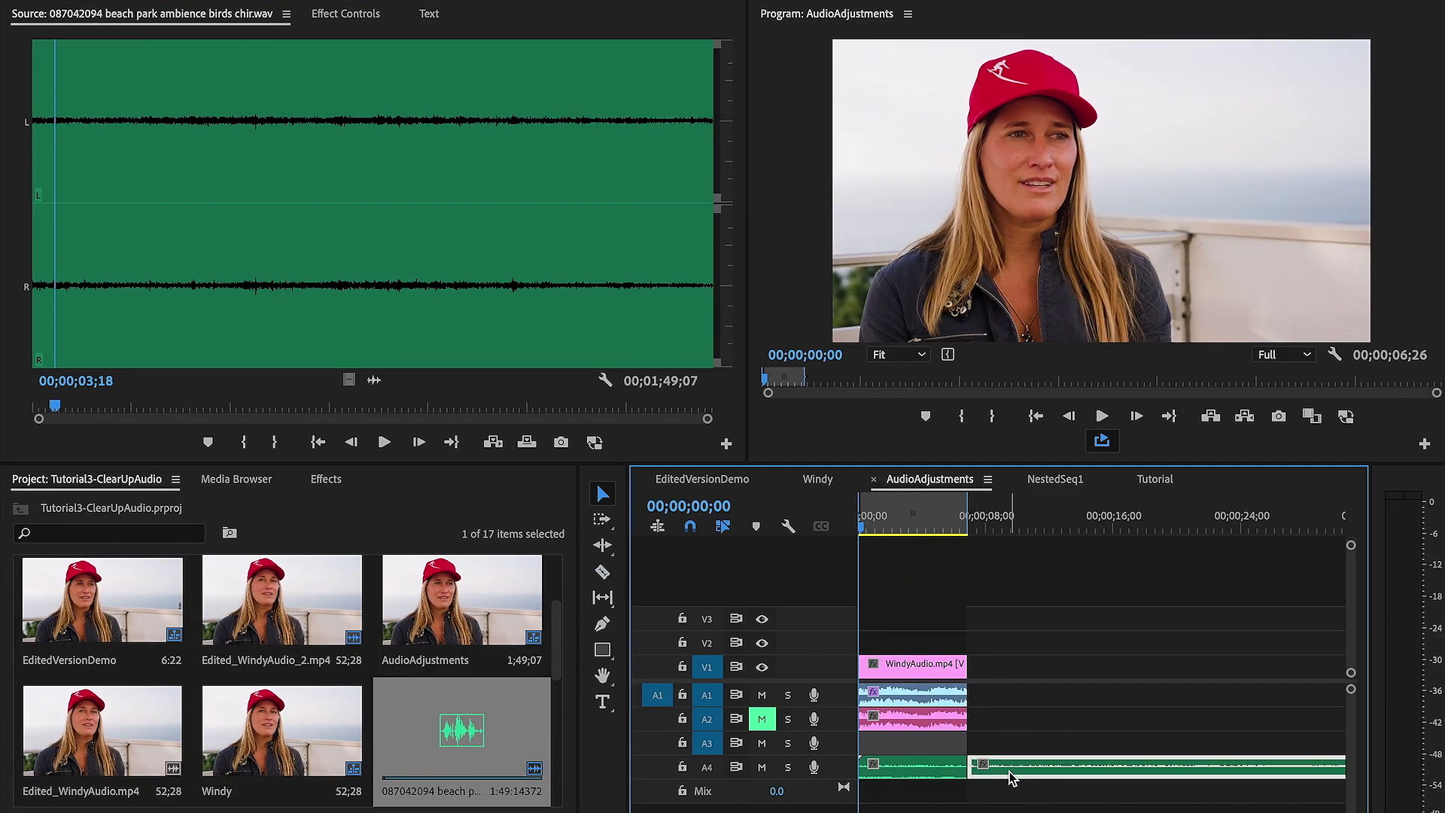
key("Delete")
key("=")
key("=")
key("=")
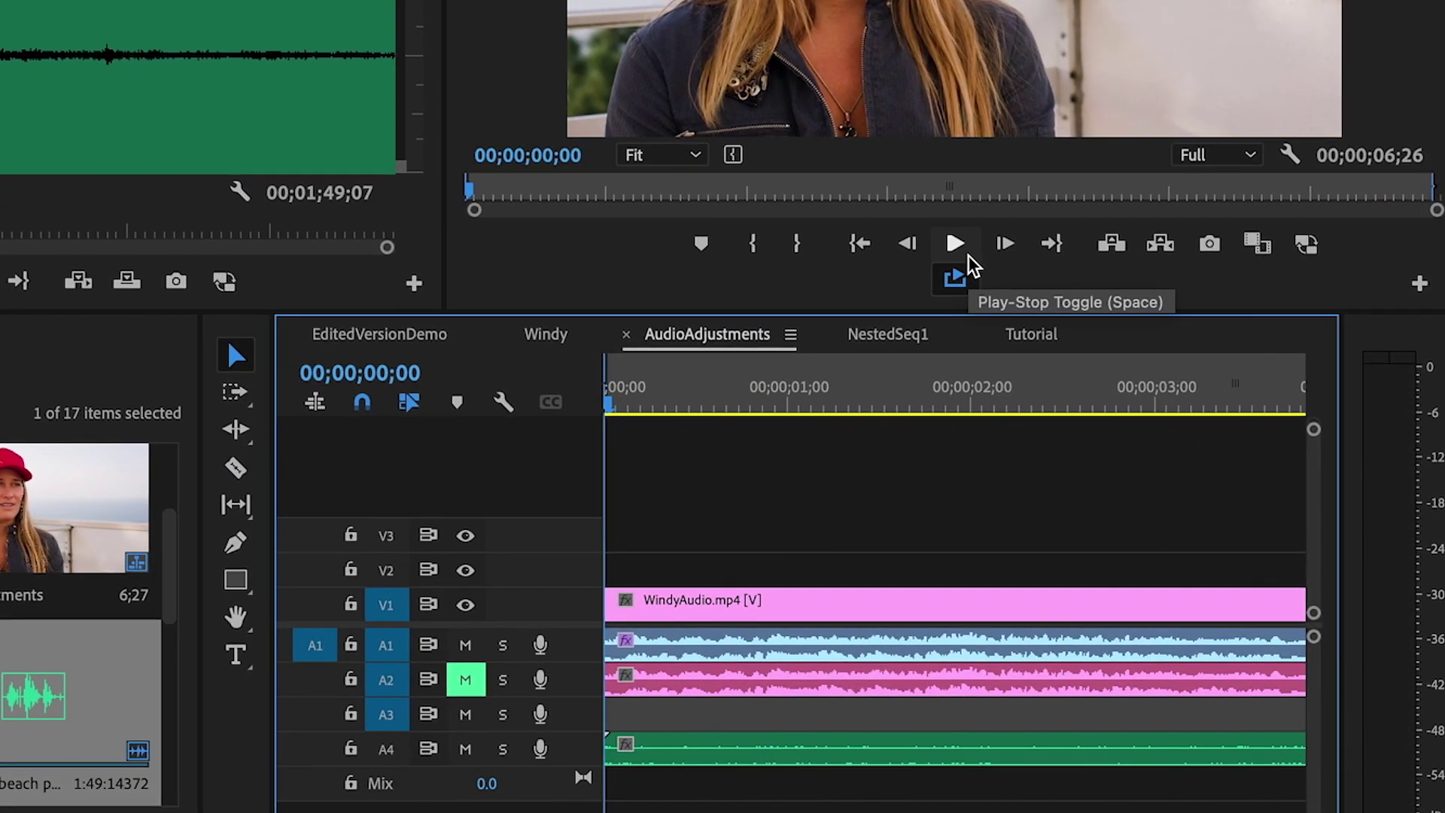
Expand track A4 and play the sequence to check the ambience against the interview.
left_click(978, 271)
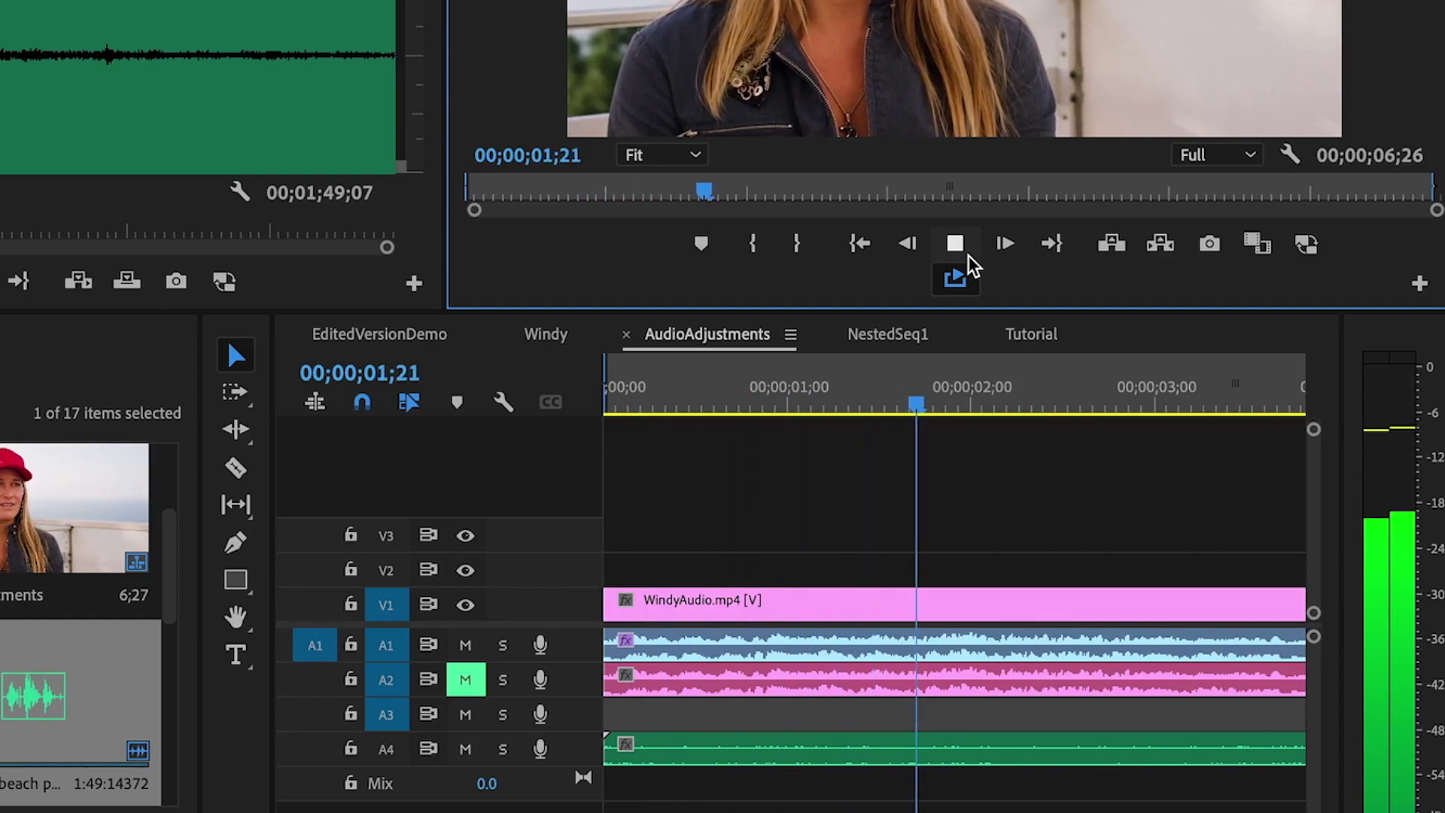
left_click(968, 255)
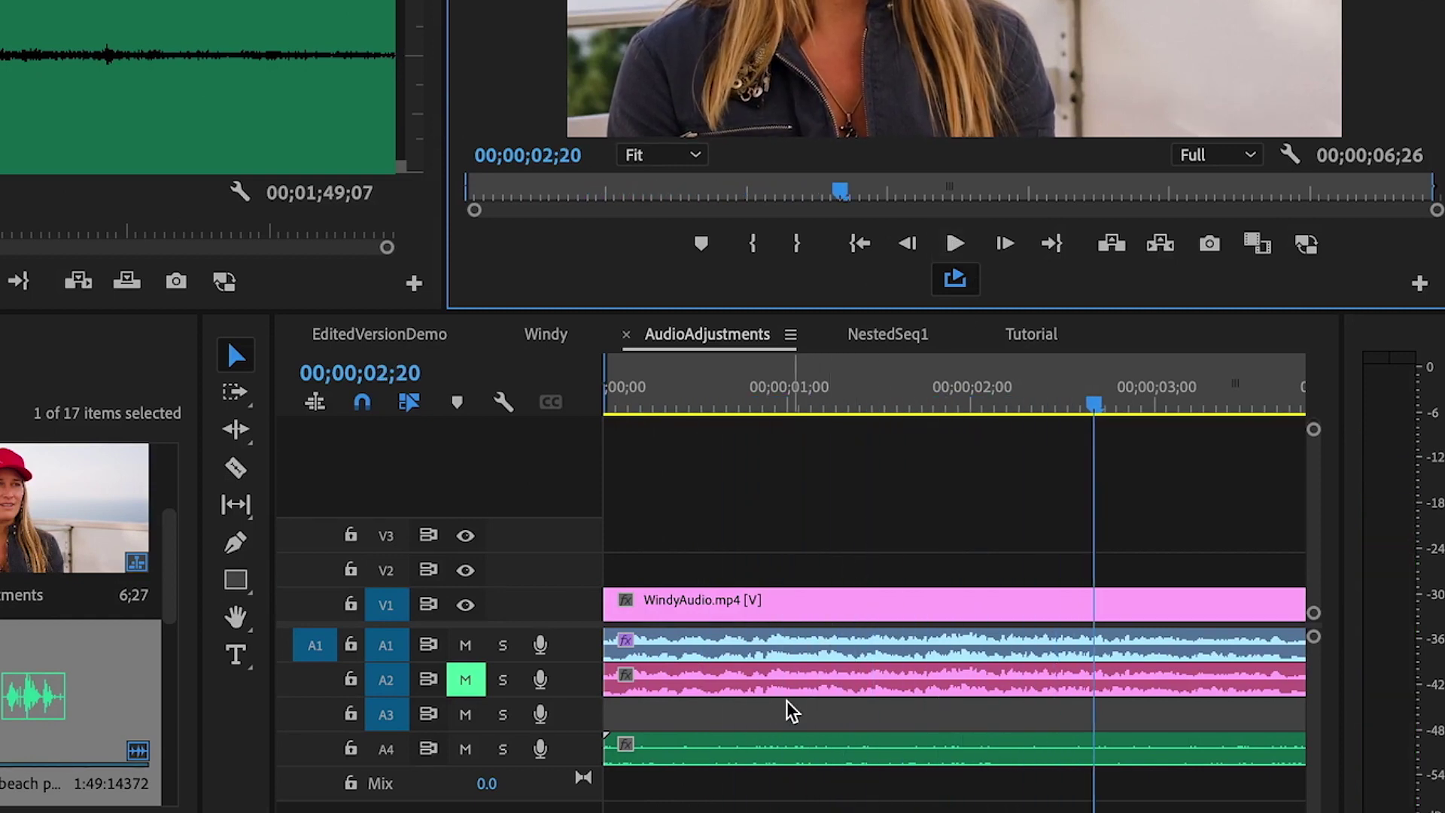
double_click(576, 749)
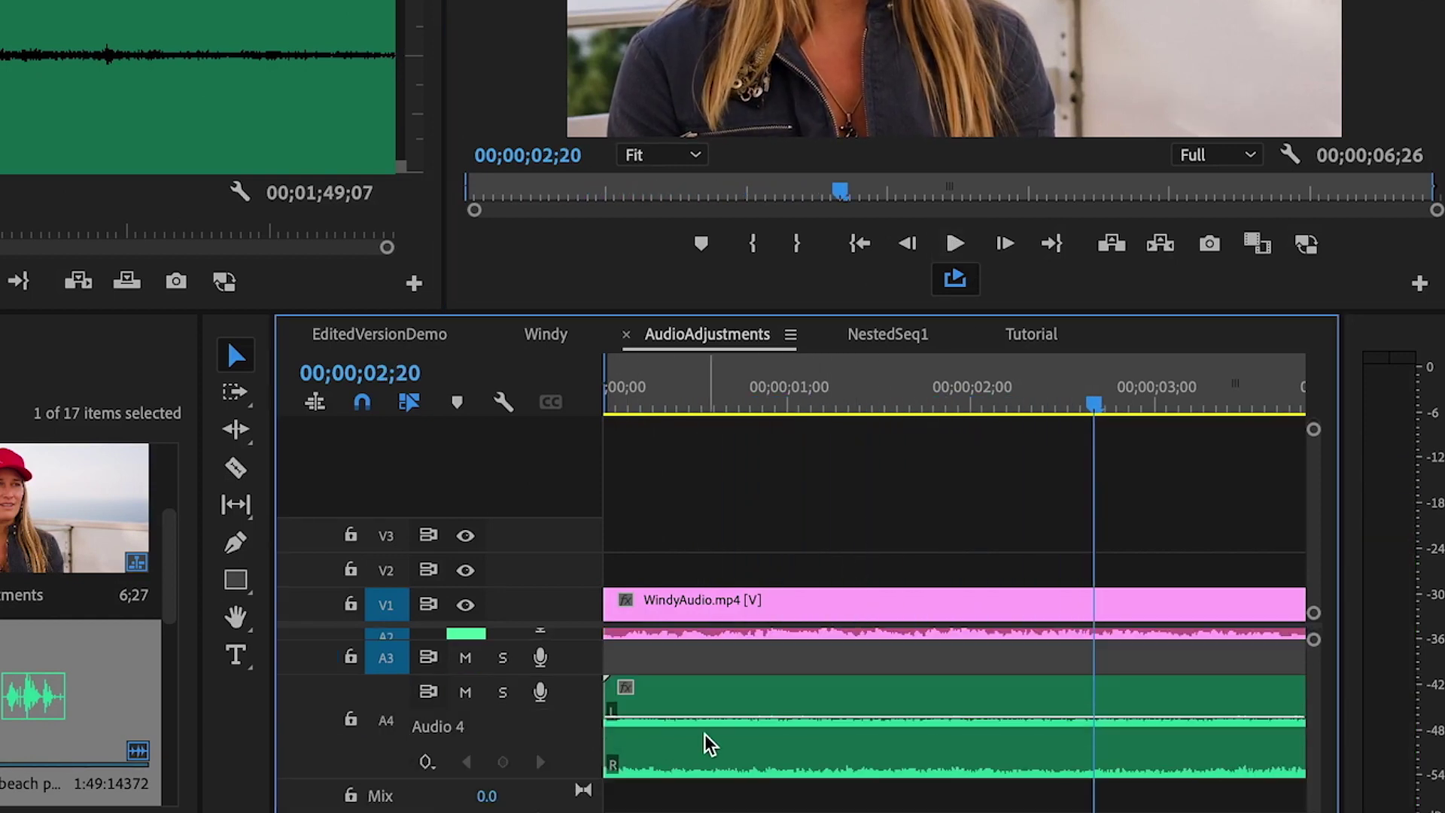
left_click(1000, 718)
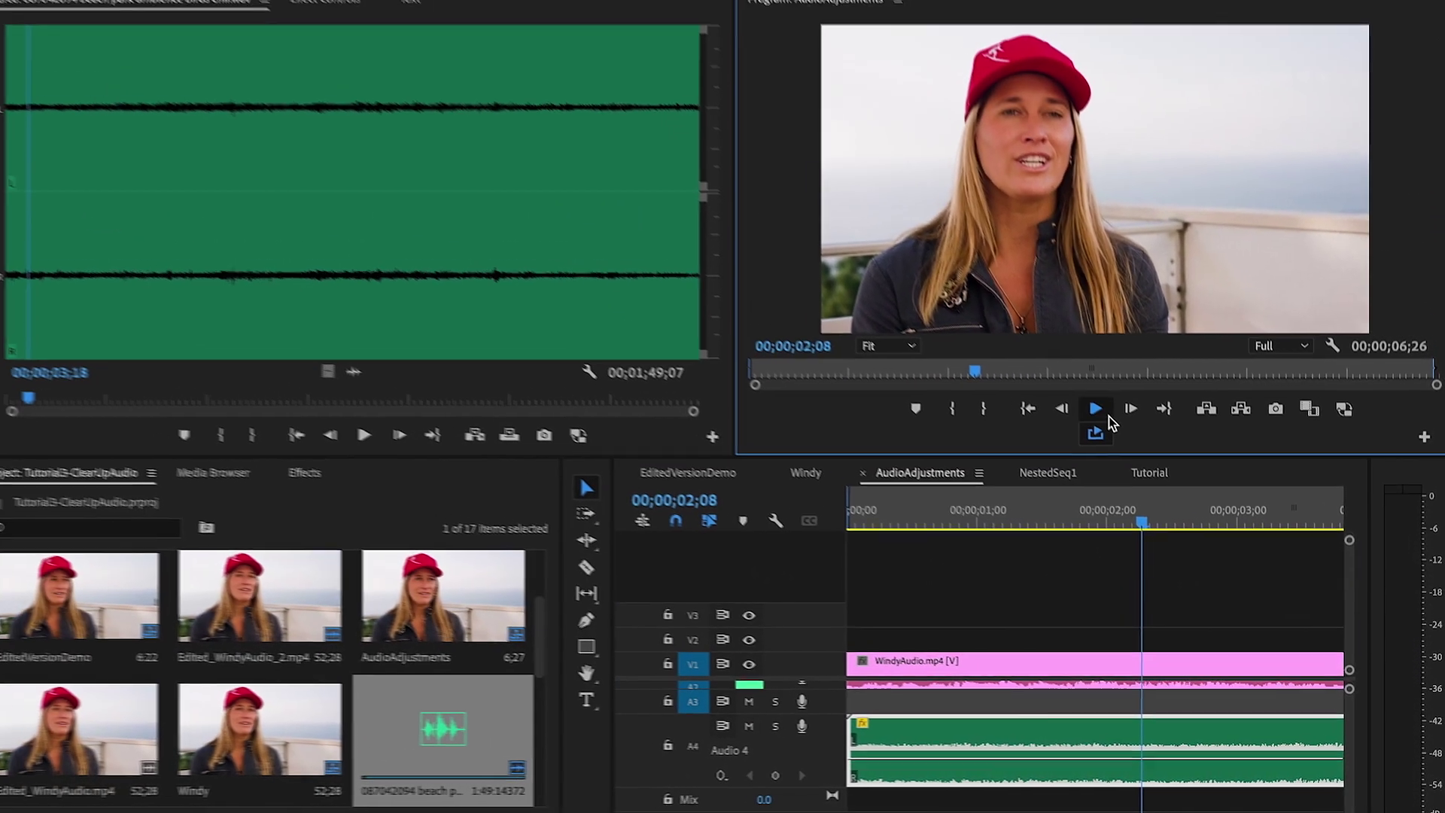
left_click(954, 243)
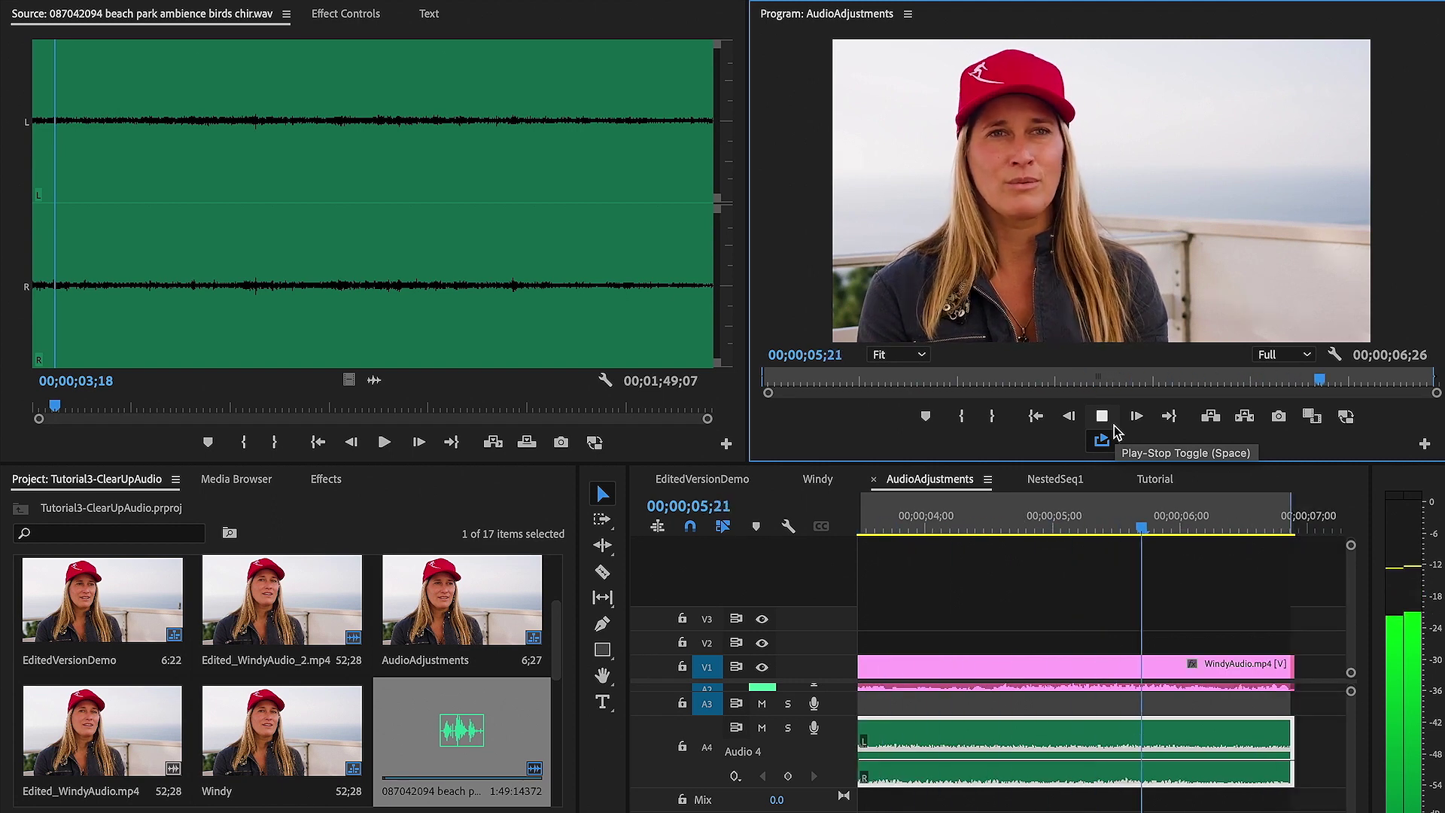
left_click(1112, 424)
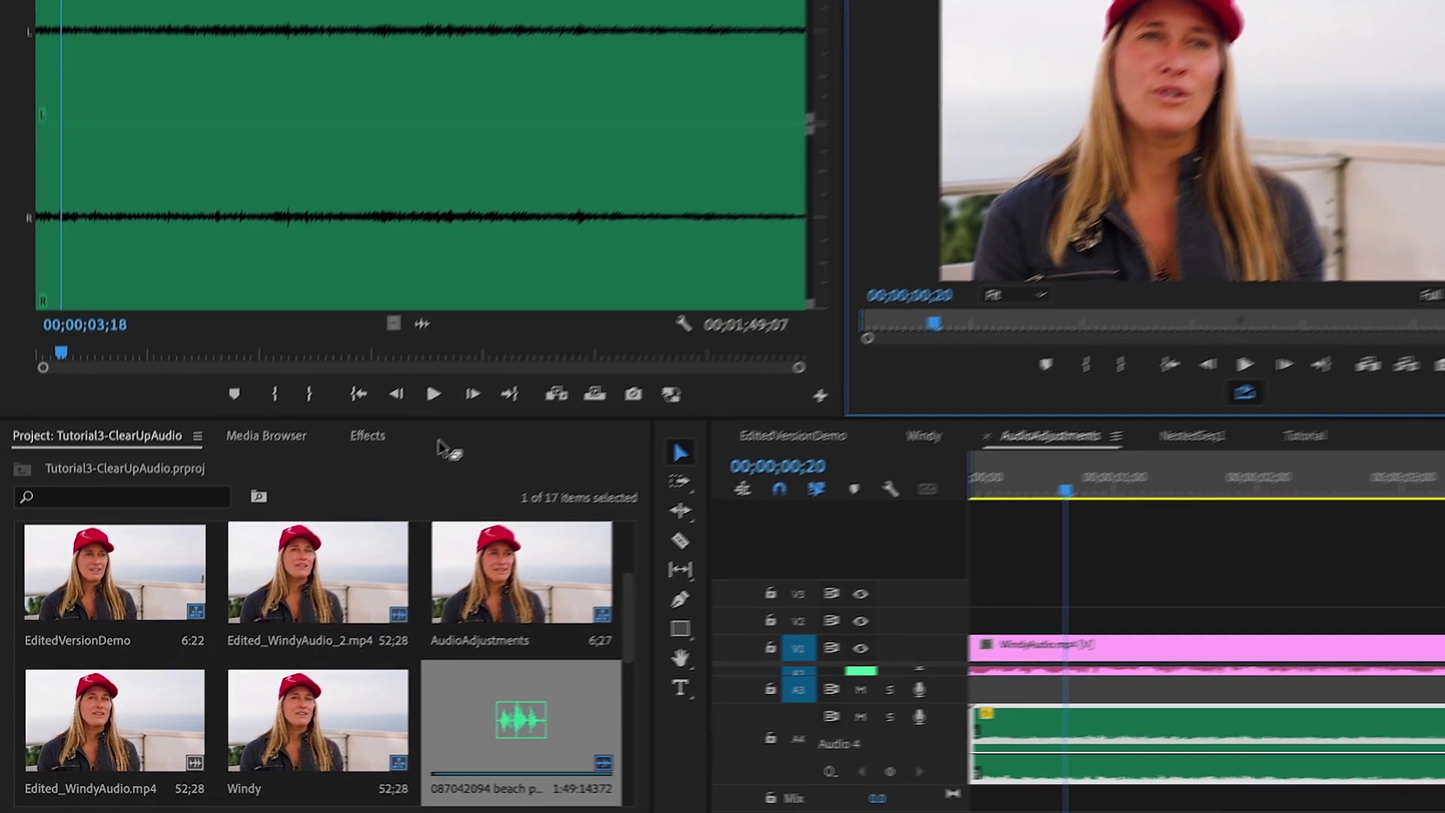
left_click(326, 479)
Filter the effects for 'rev' and apply Studio Reverb to the Audio 4 ambience clip.
left_click(173, 506)
type("reverb")
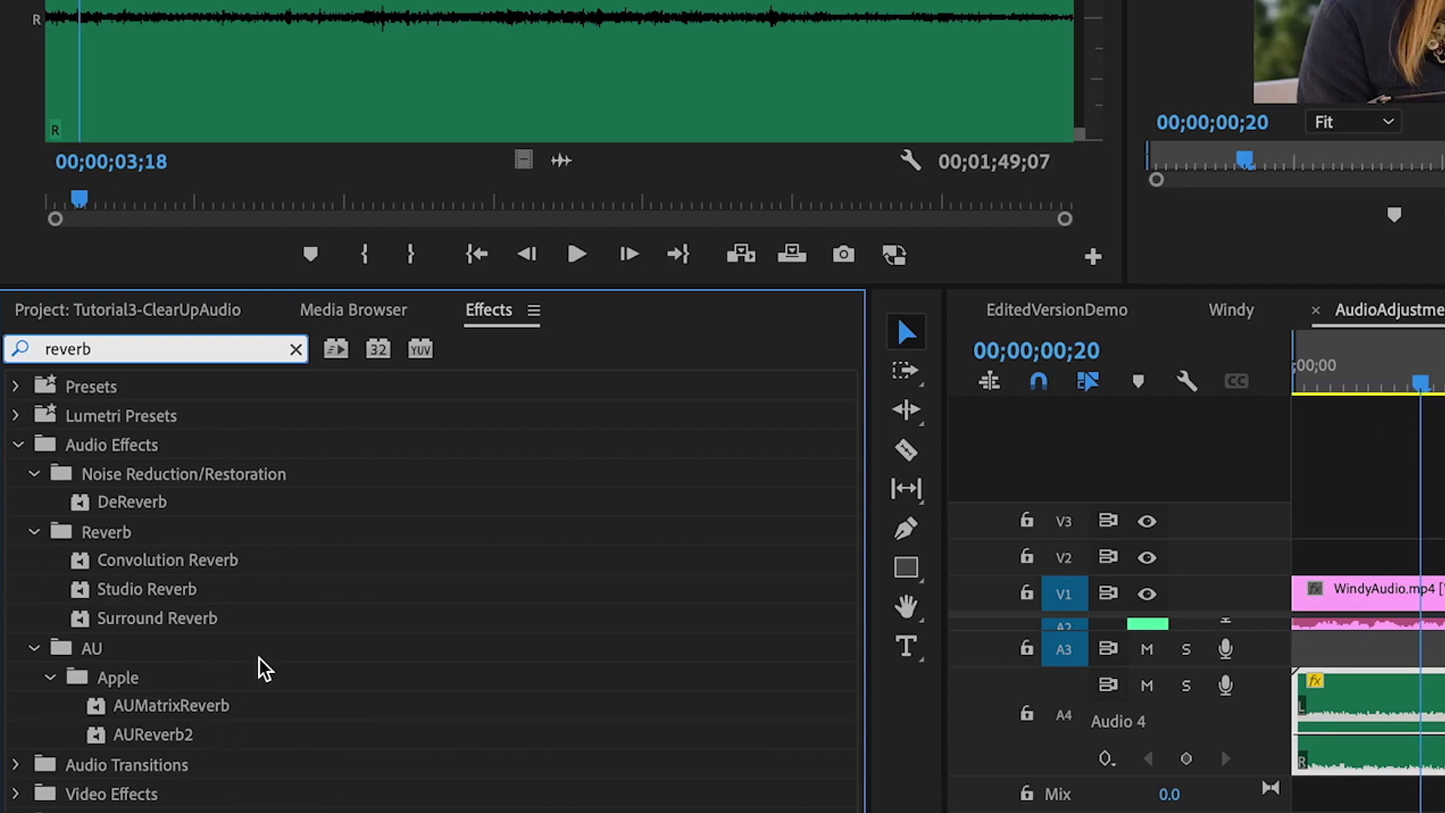
left_click_drag(279, 598, 1444, 702)
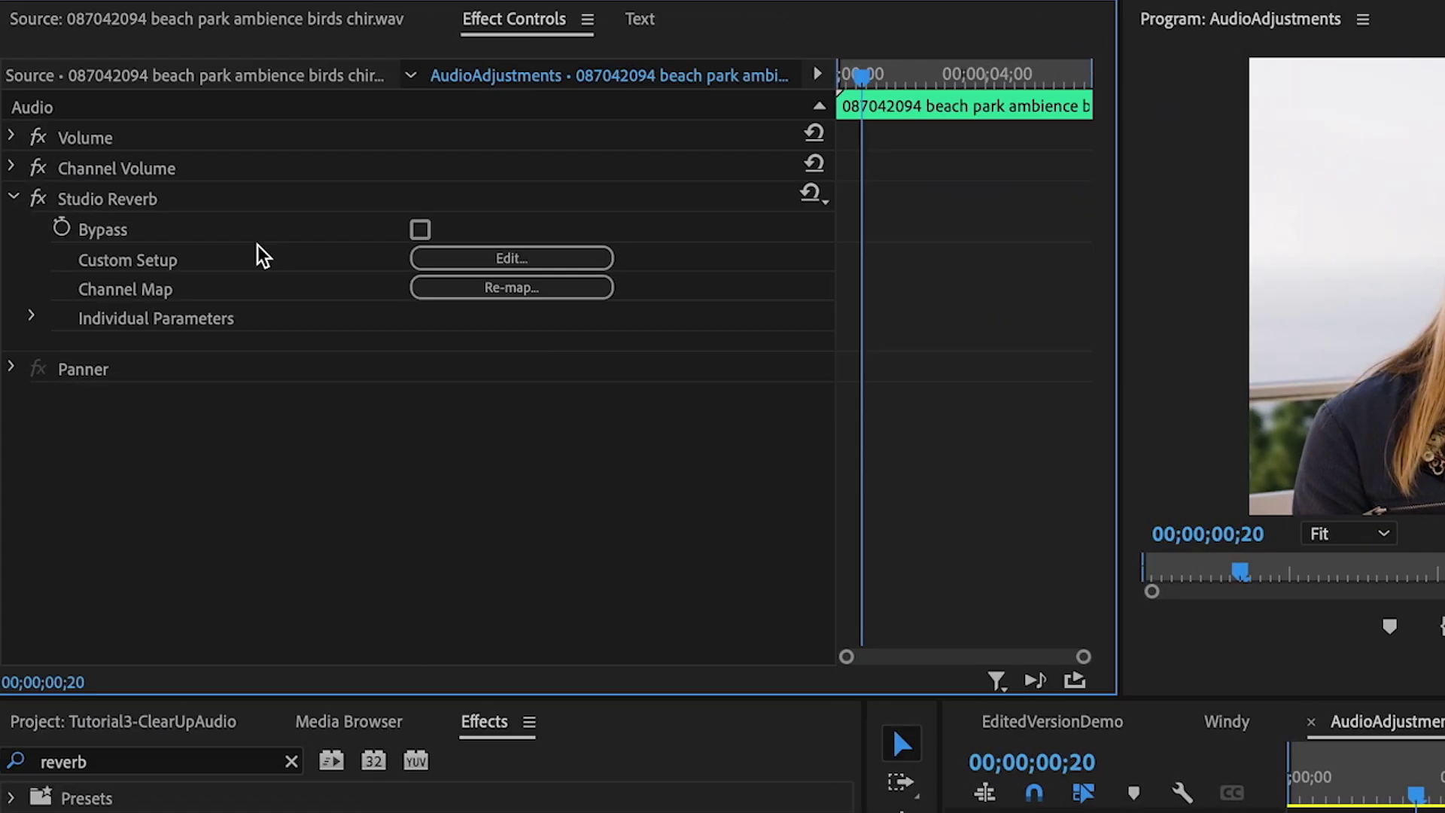
In the Studio Reverb editor, set Dry to 62.8% and Room Size to 86.2.
left_click(155, 199)
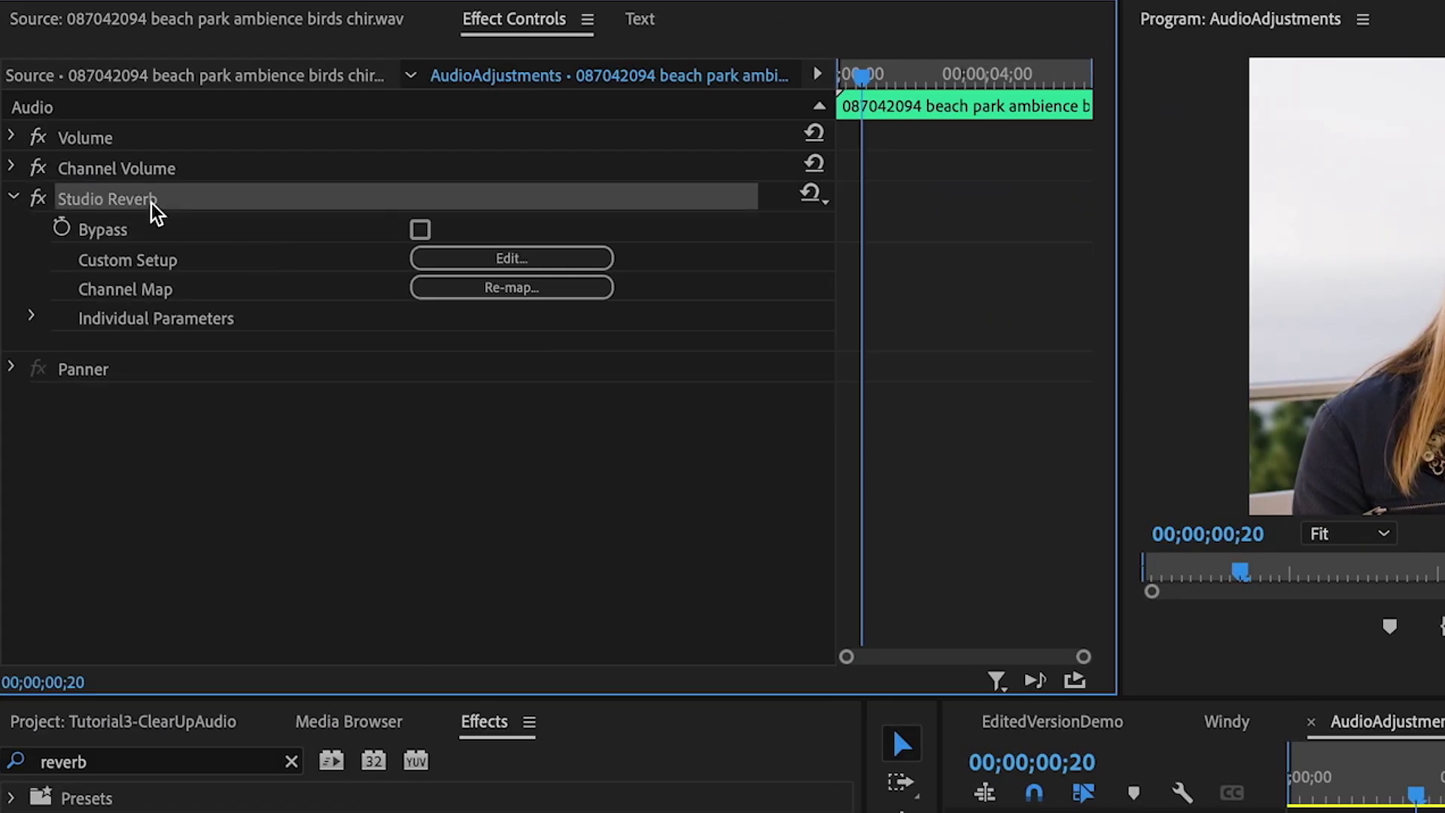
left_click(575, 261)
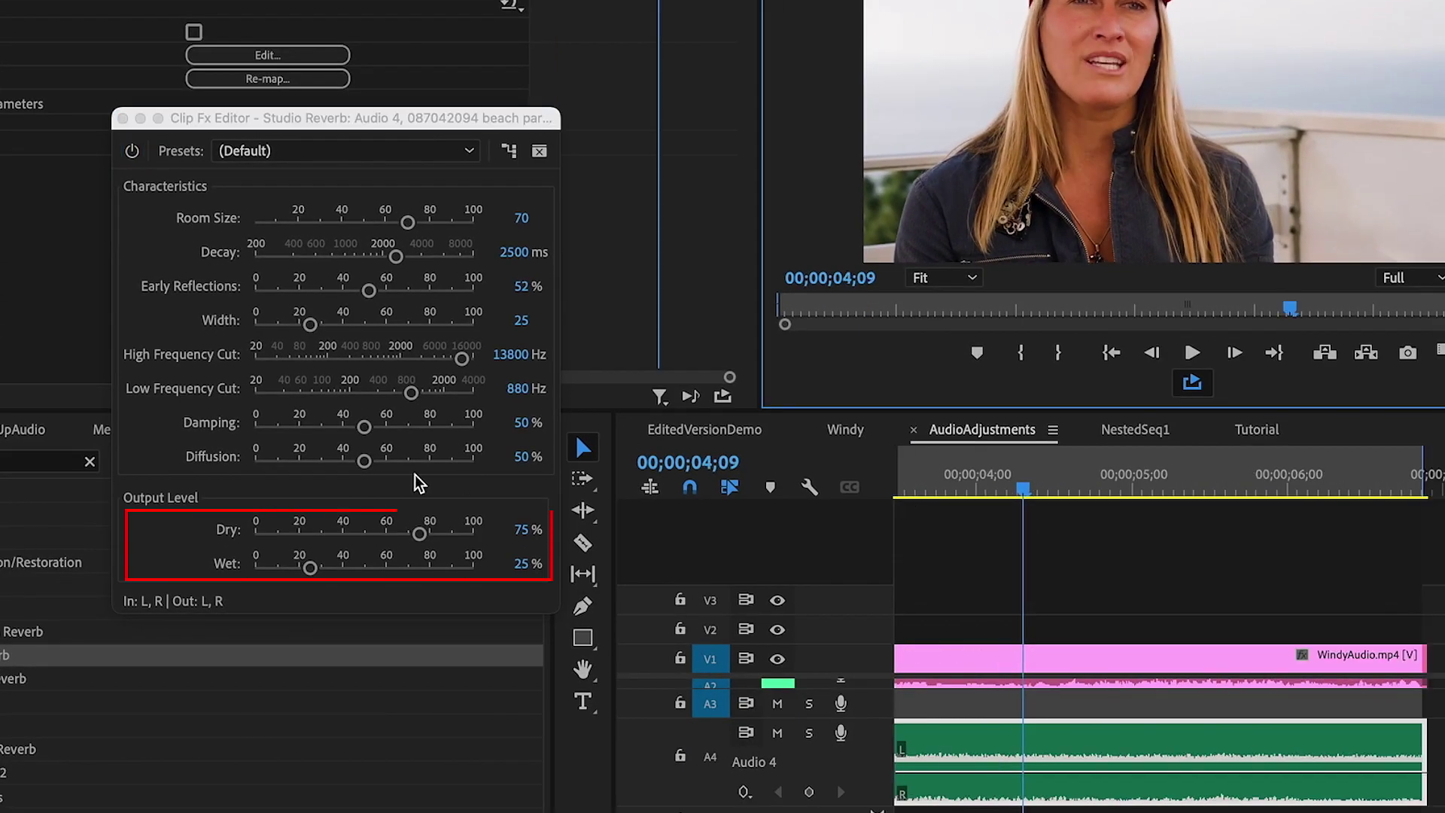
left_click_drag(419, 533, 392, 533)
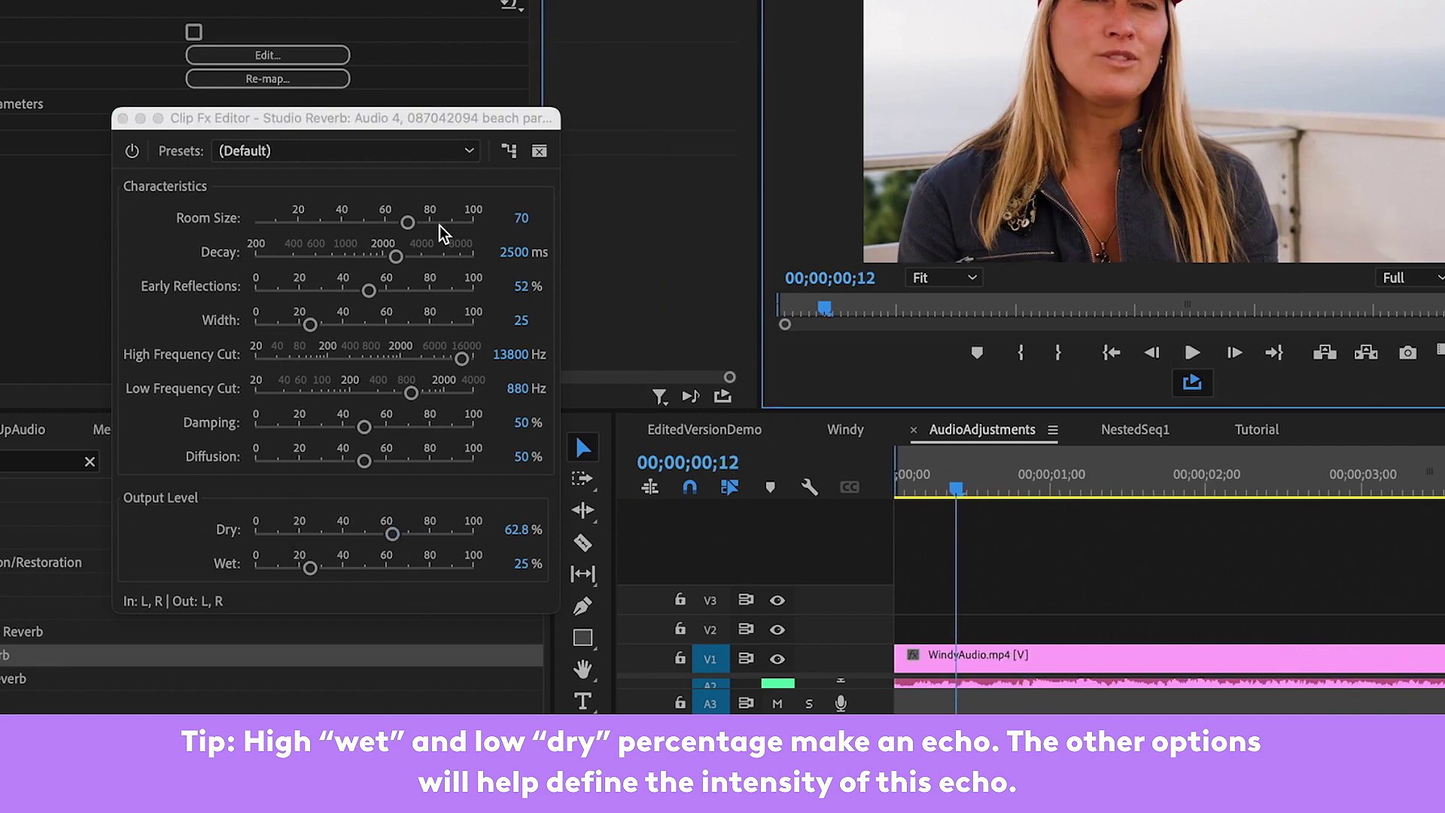
left_click_drag(417, 228, 443, 228)
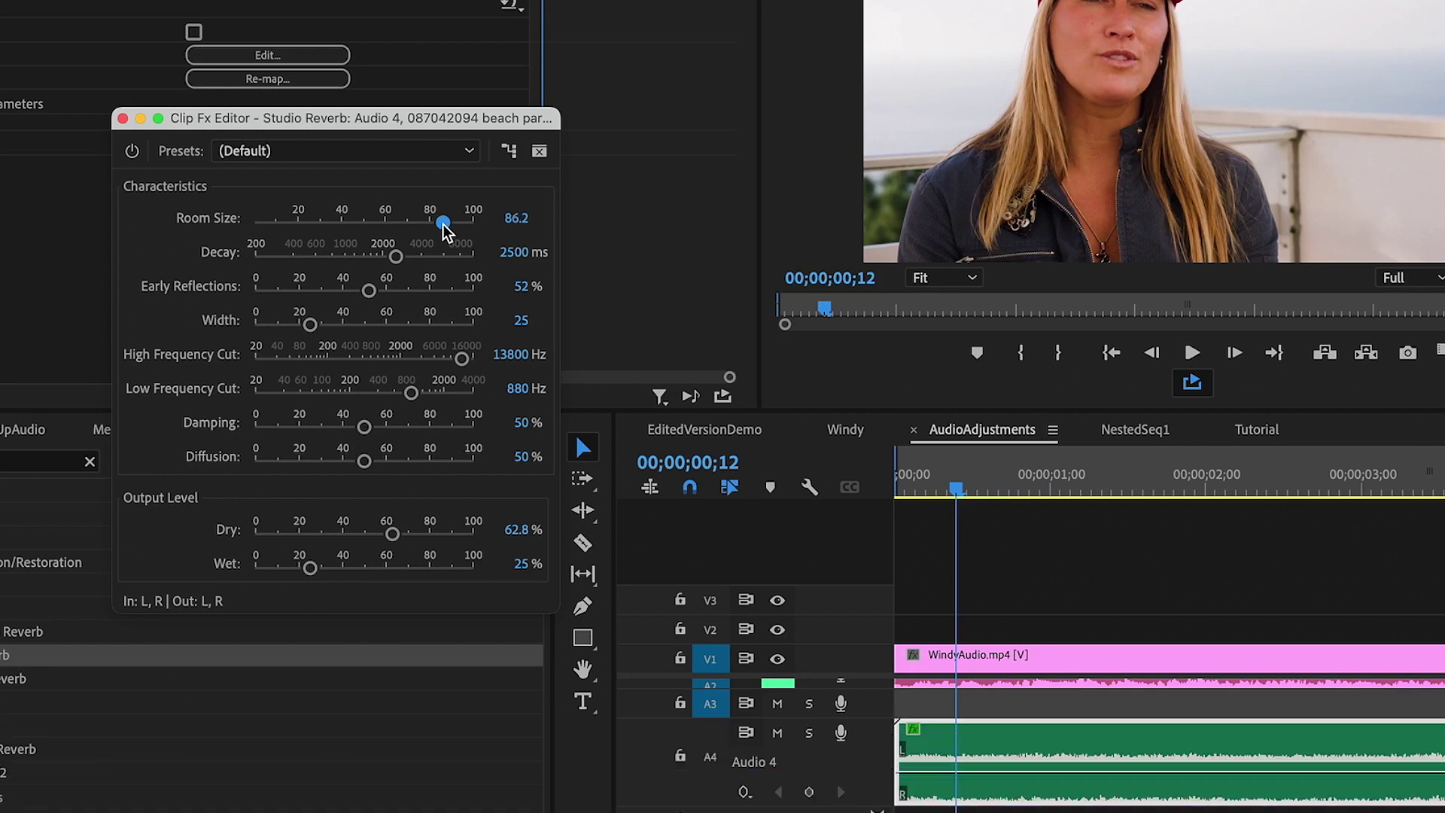